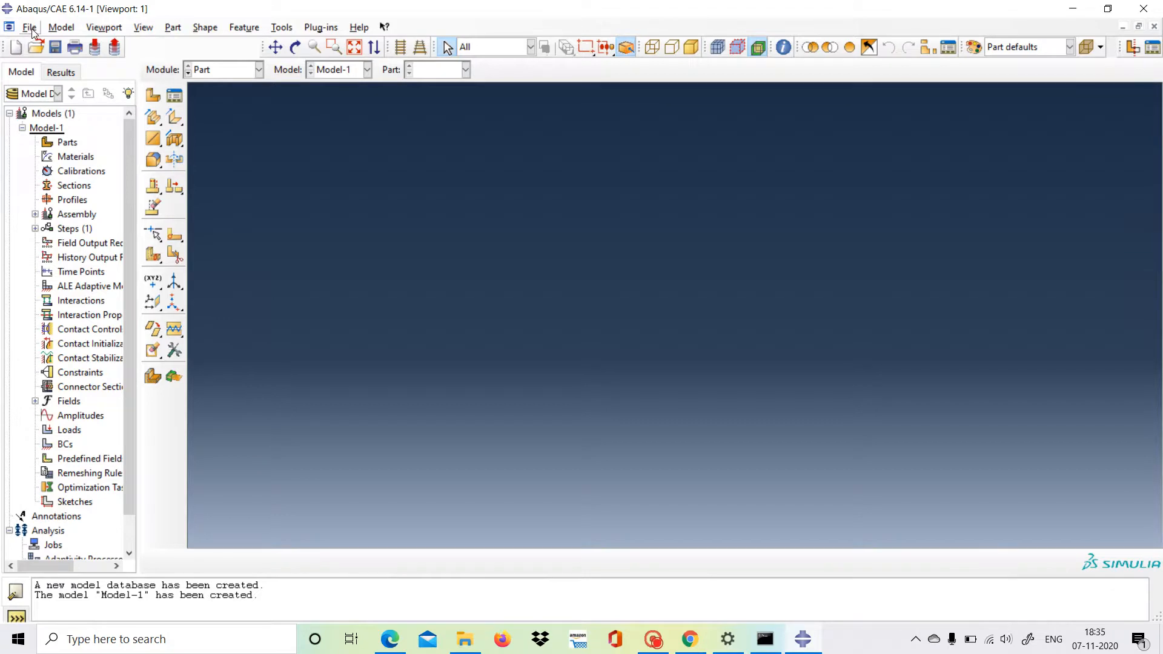
# Step: Save the model database as contbeam2
pyautogui.click(58, 47)
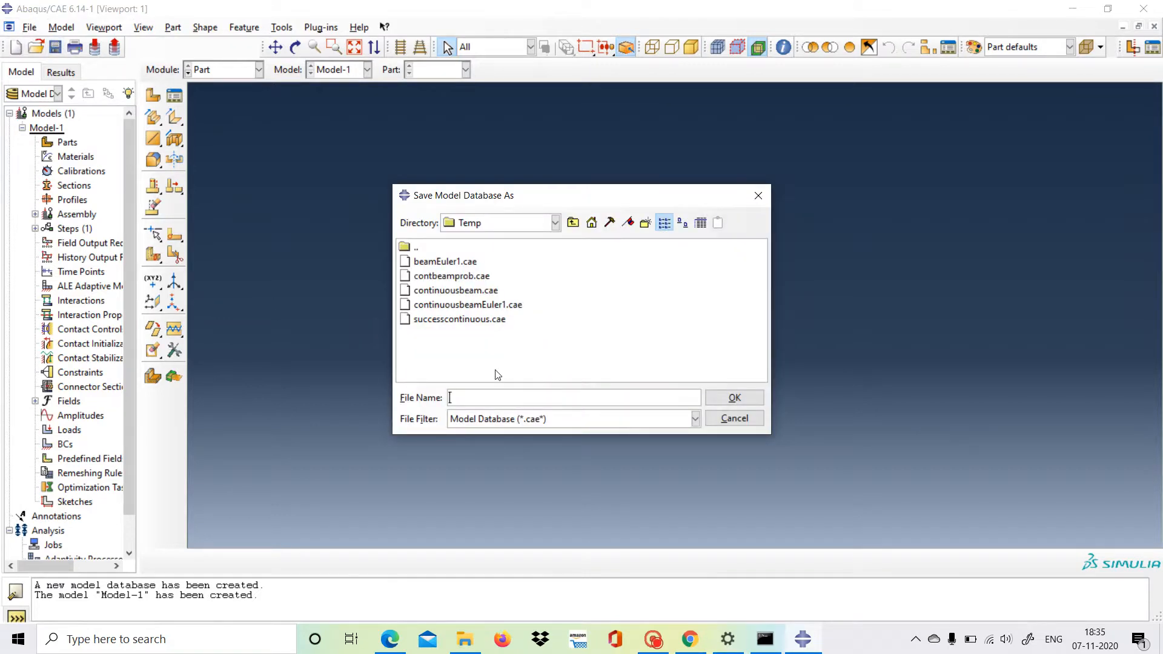
pyautogui.write('contbeam2')
pyautogui.click(734, 398)
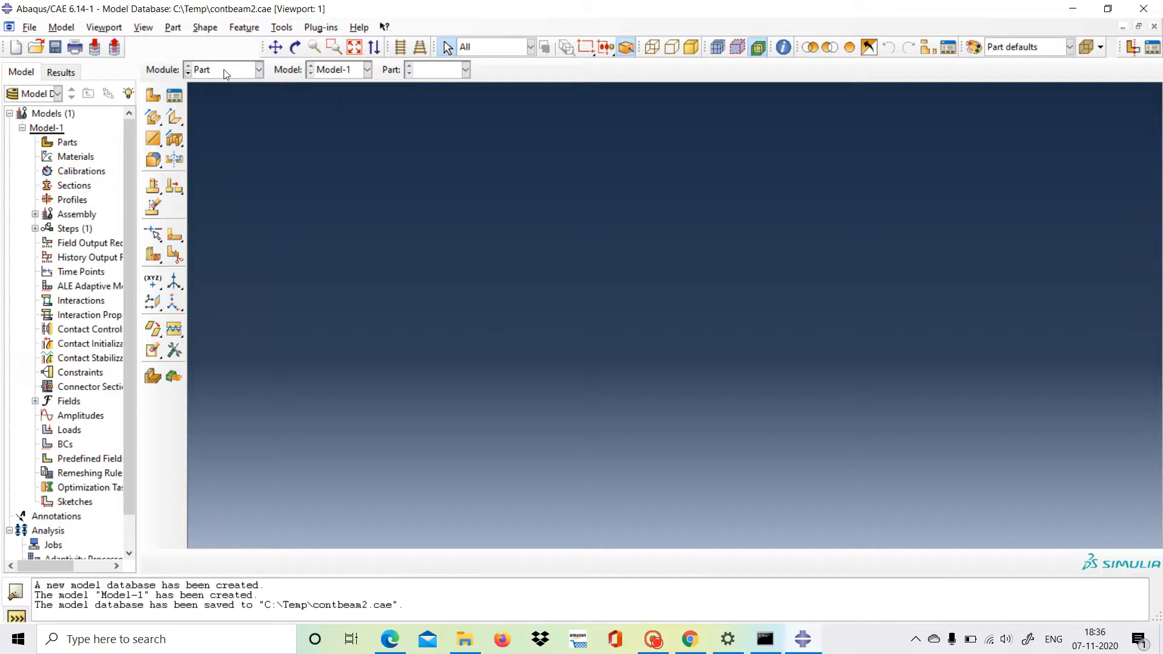
# Step: Create a 2D planar, deformable wire part with an approximate size of 5000
pyautogui.click(153, 96)
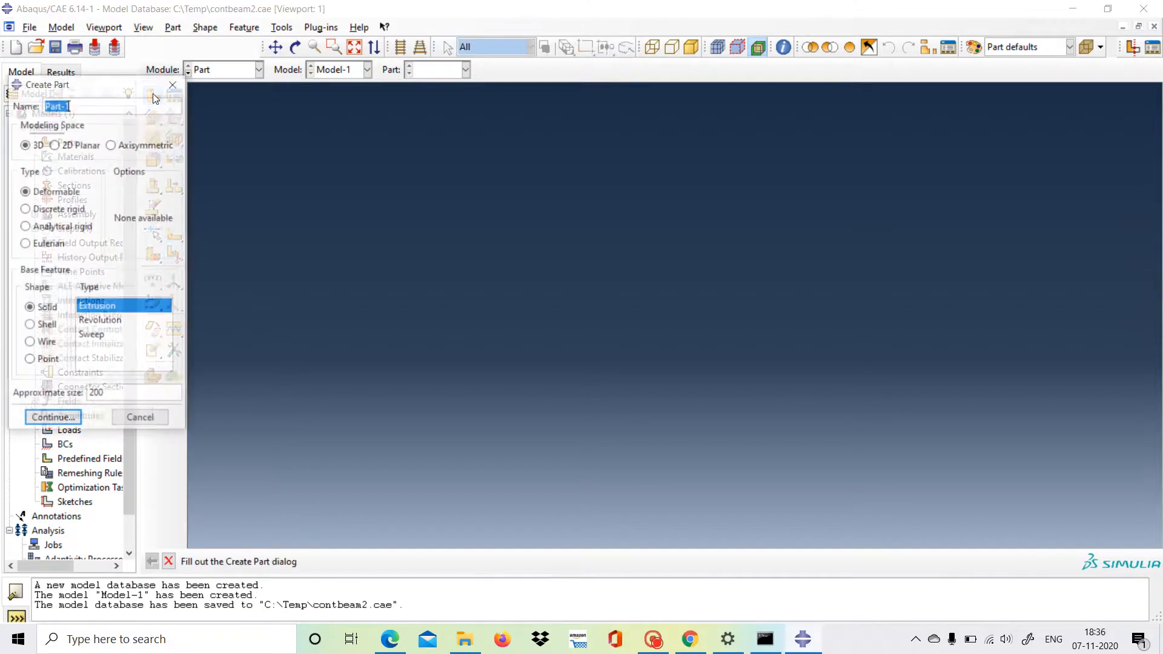
pyautogui.click(55, 145)
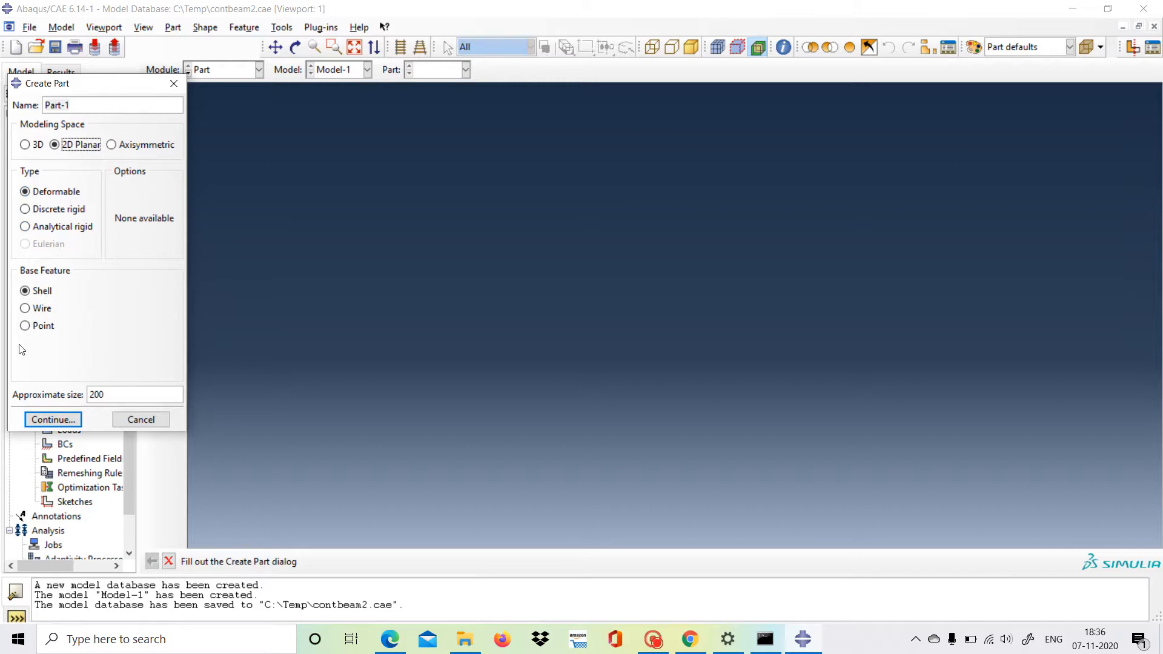
pyautogui.click(26, 309)
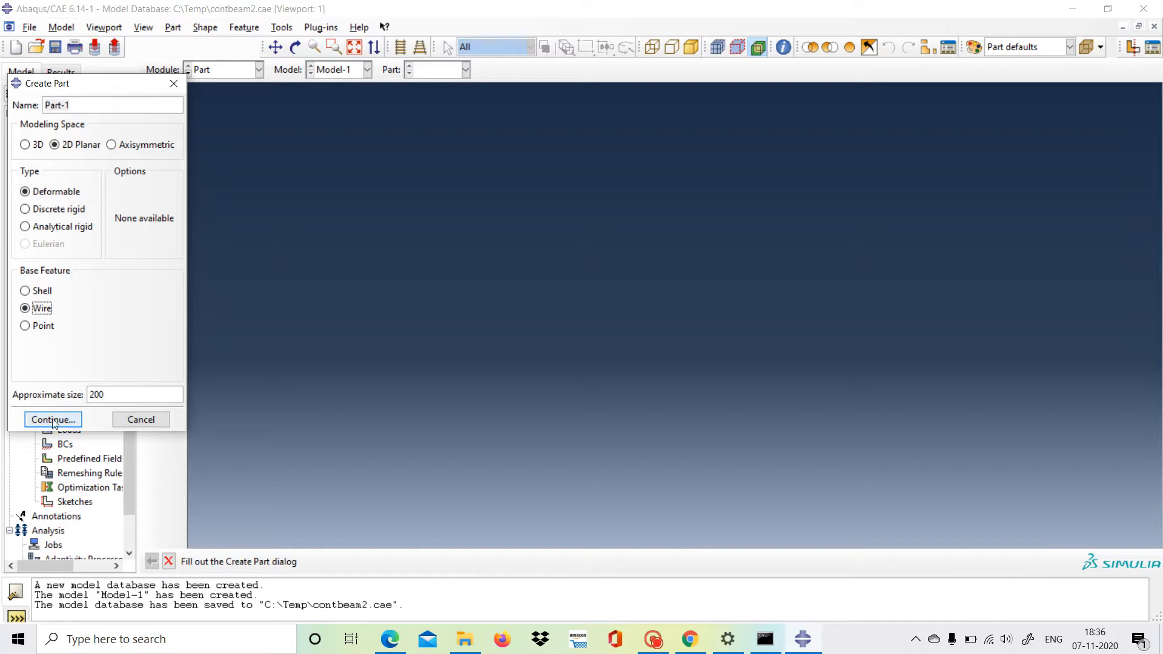
pyautogui.click(102, 395)
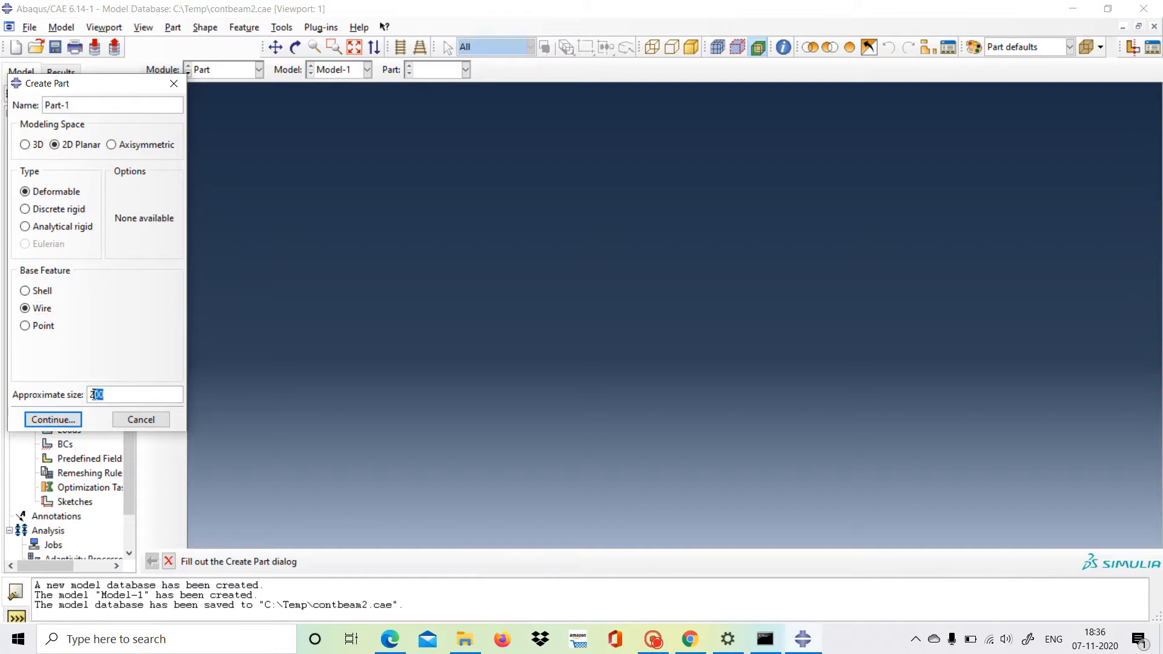
pyautogui.moveTo(103, 395); pyautogui.dragTo(89, 394)
pyautogui.write('5000')
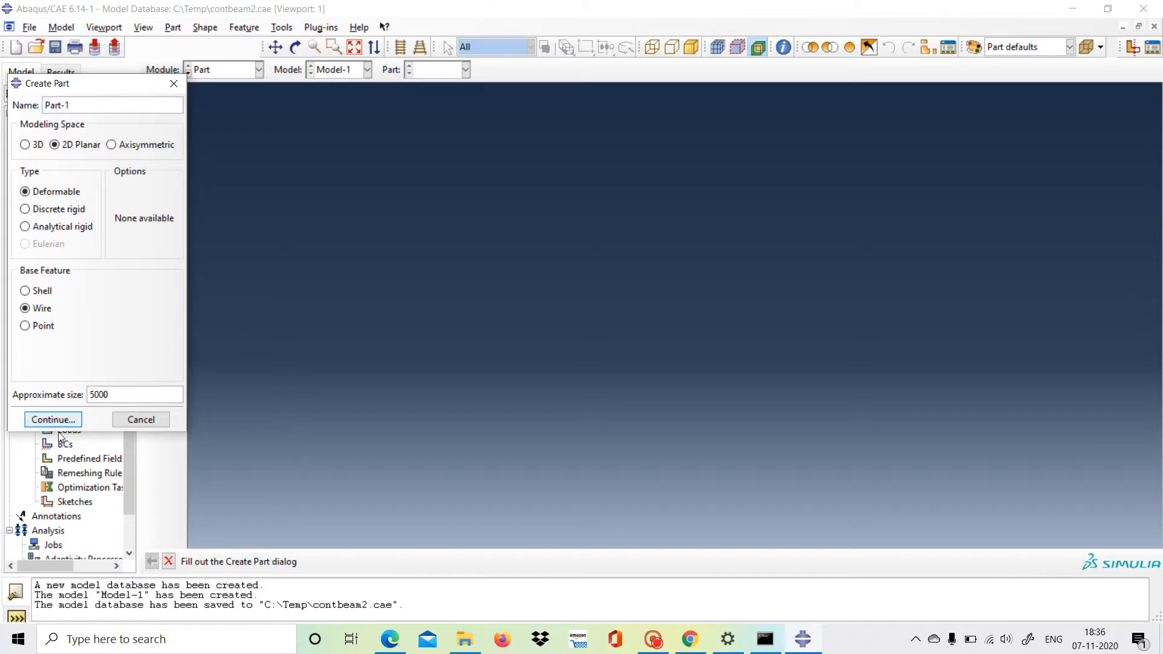
pyautogui.click(55, 419)
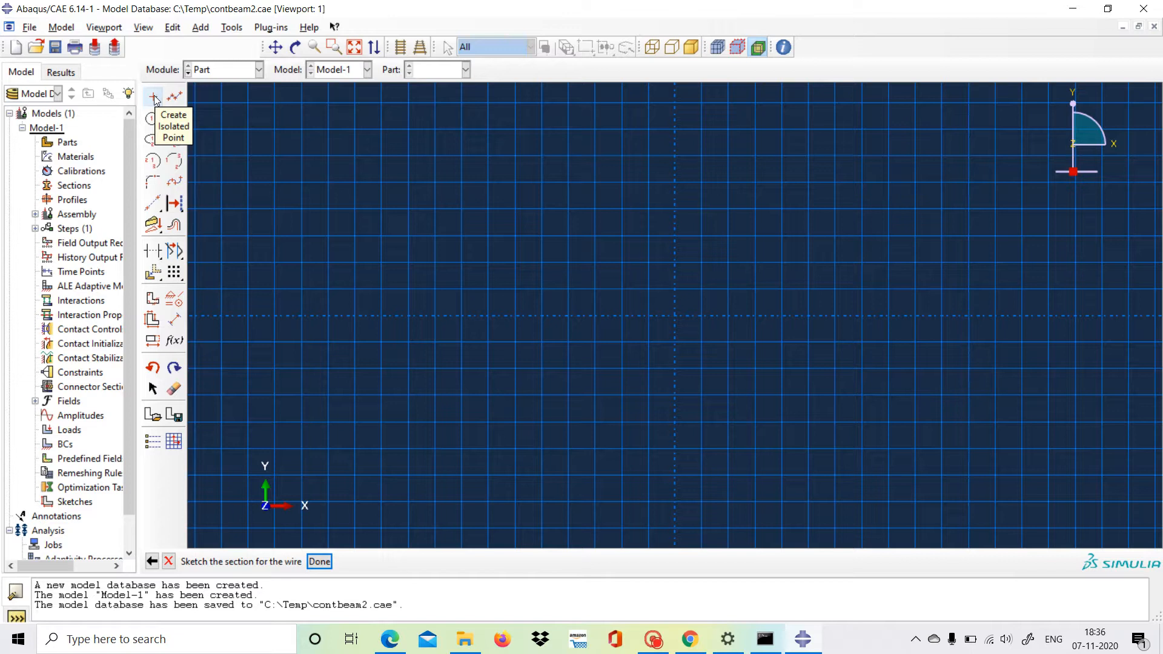
# Step: Start the isolated point tool and examine the beam diagram in the PowerPoint presentation for the node coordinates
pyautogui.click(154, 98)
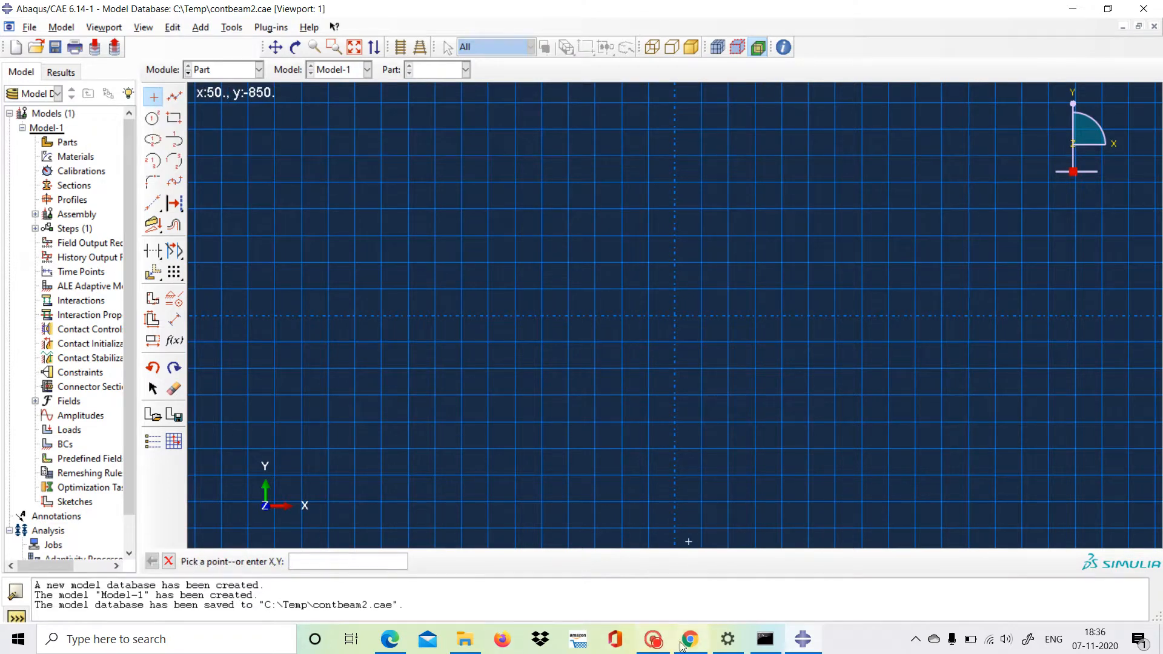
pyautogui.moveTo(696, 647)
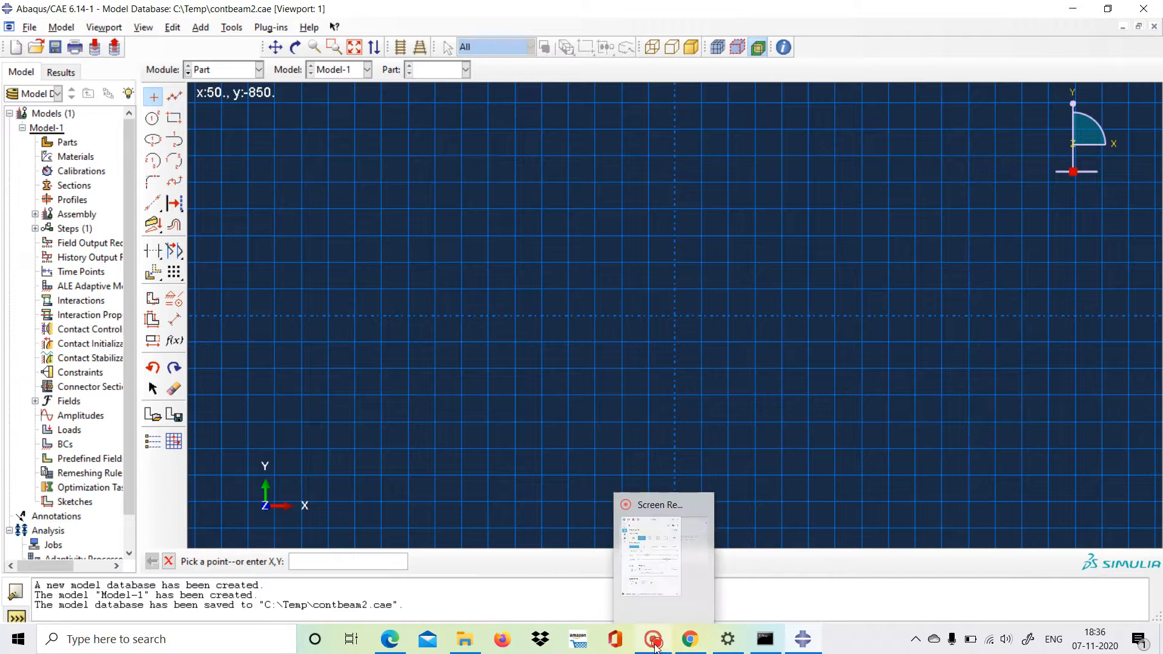
pyautogui.moveTo(389, 641)
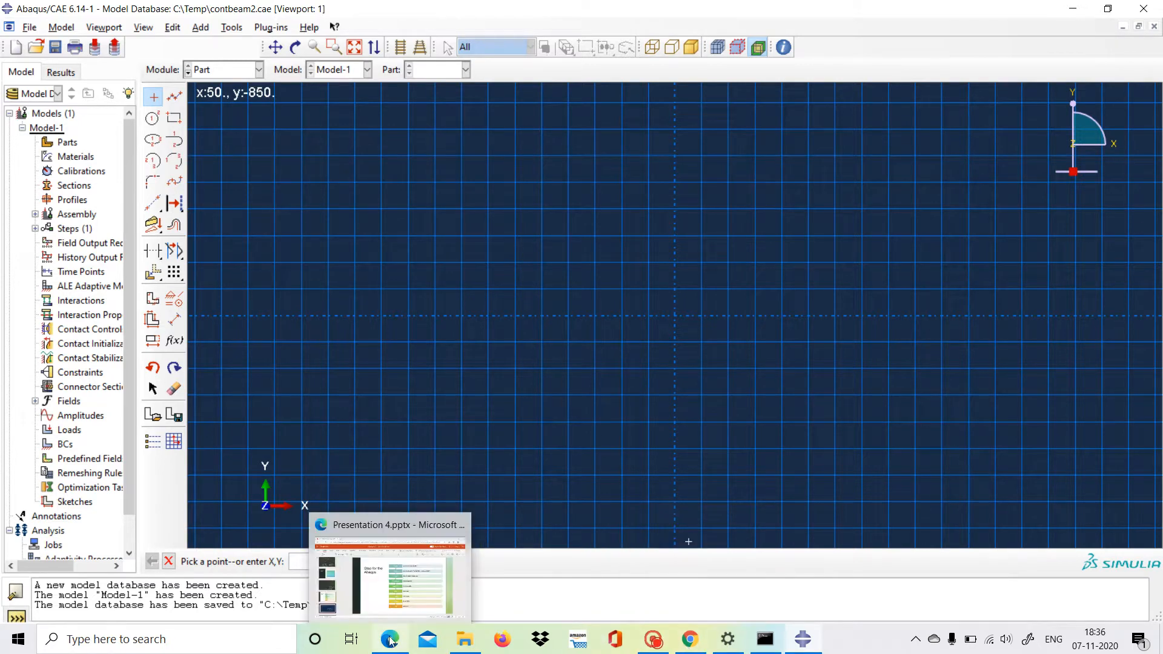
pyautogui.click(377, 533)
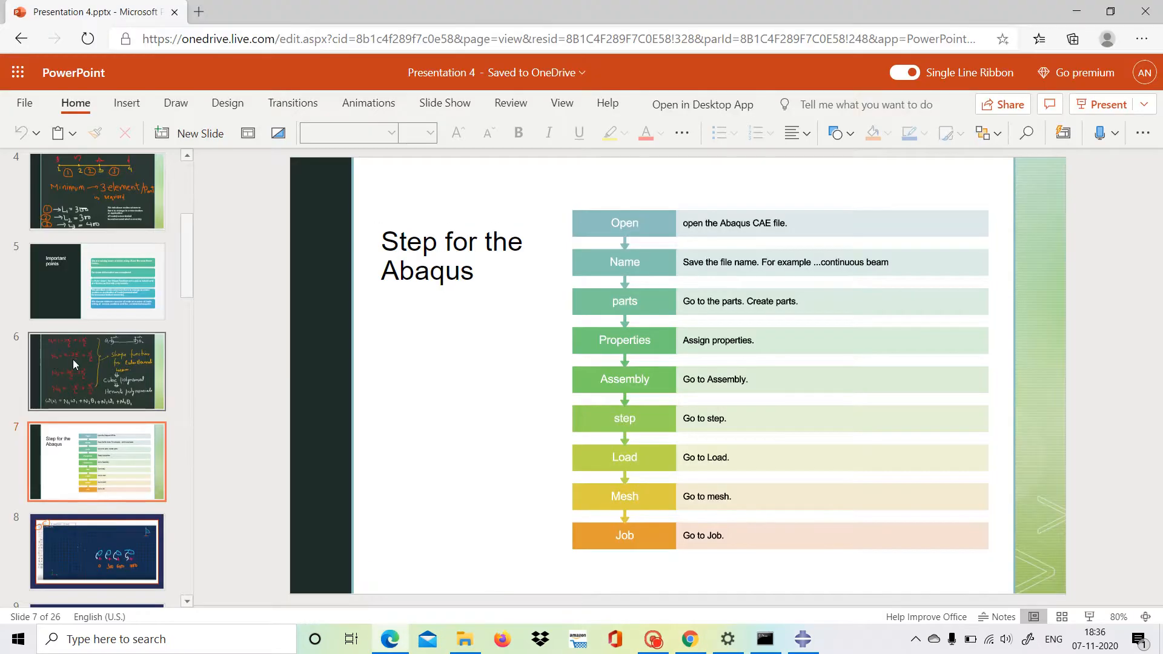
pyautogui.click(92, 196)
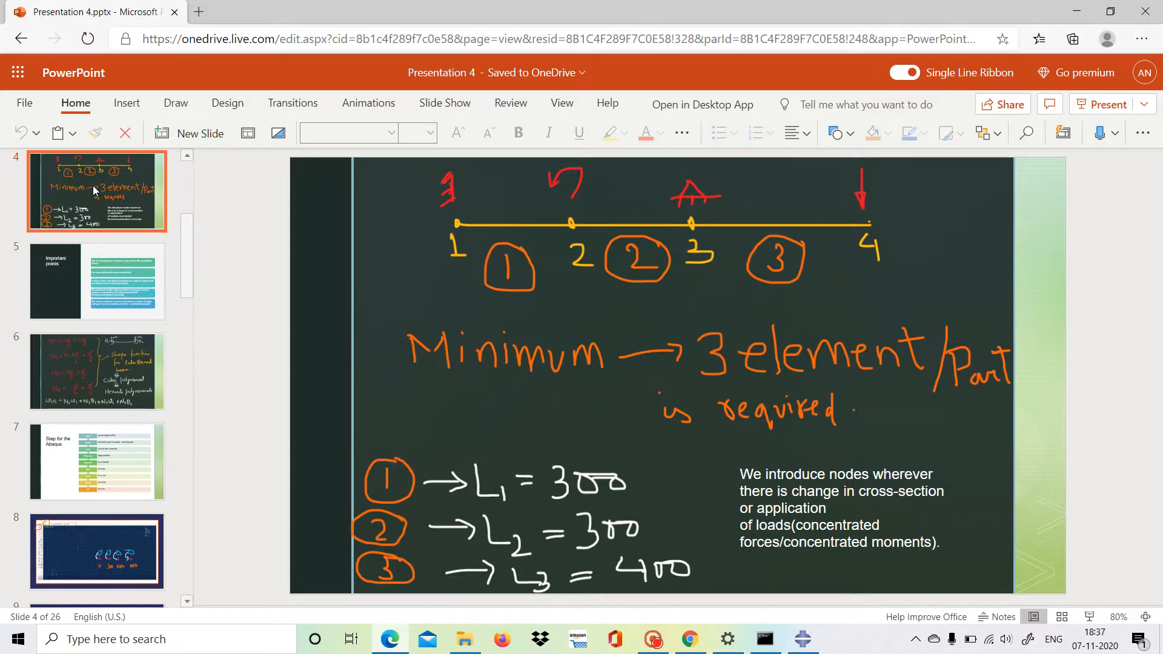
pyautogui.scroll(3, 104, 329)
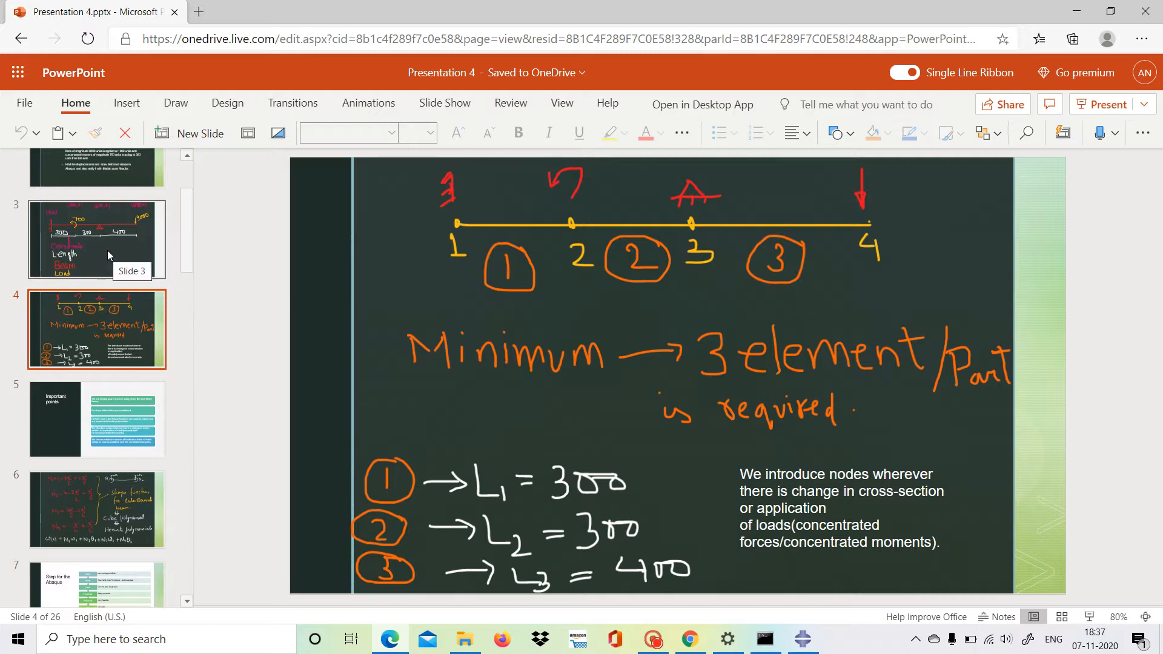
pyautogui.click(107, 249)
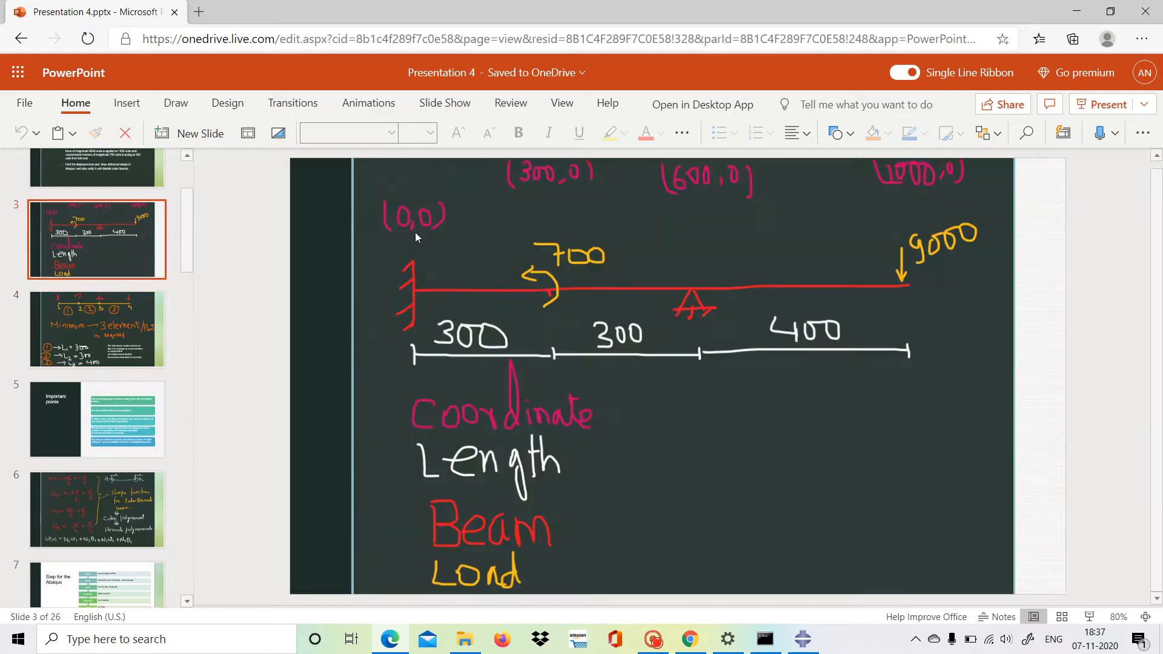
pyautogui.click(406, 294)
pyautogui.click(902, 285)
# Step: Switch back to Abaqus/CAE and place isolated points at 0,0 and 300,0 in the wire sketch
pyautogui.click(810, 646)
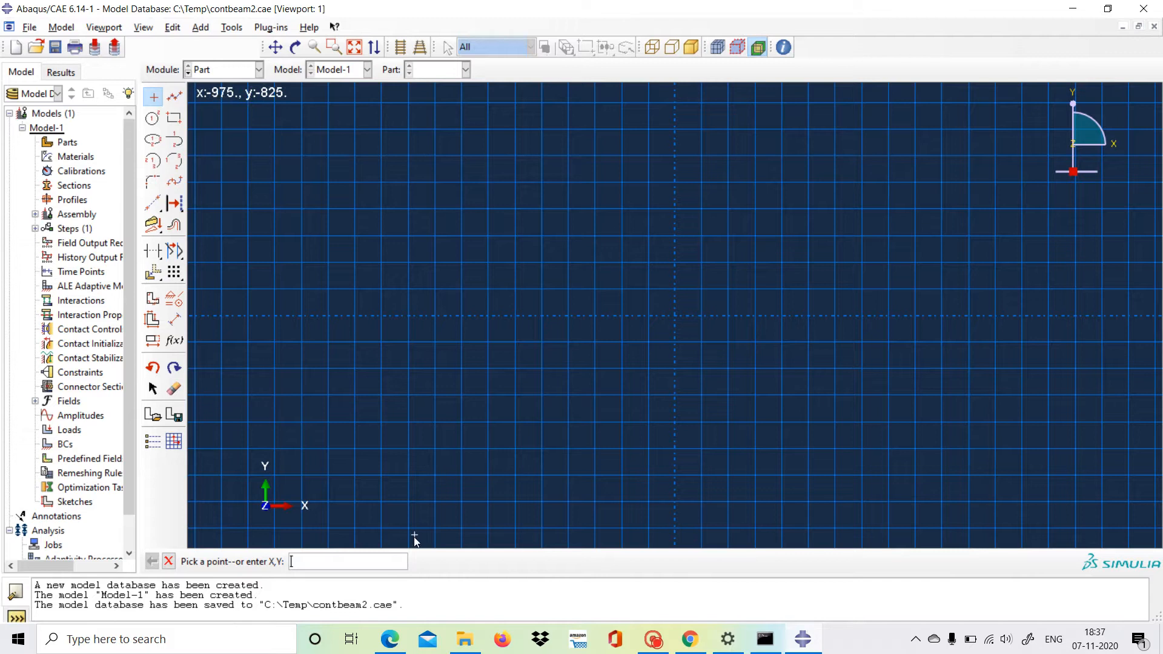
pyautogui.write('0,0')
pyautogui.press('Return')
pyautogui.write('300')
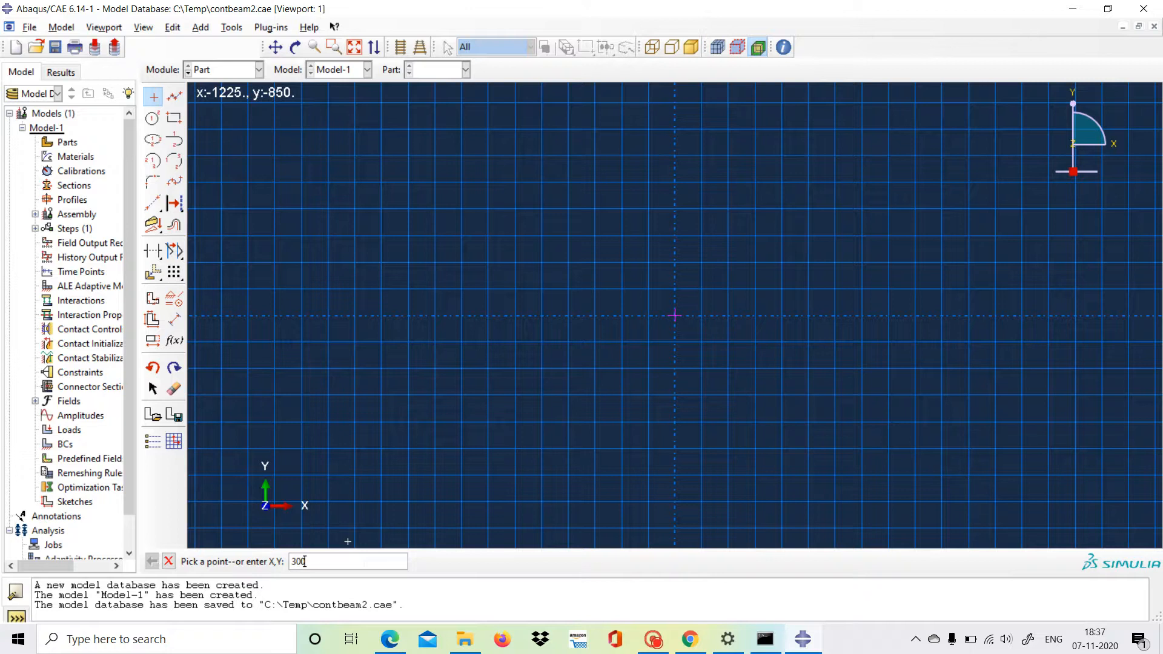
pyautogui.write(',0')
pyautogui.press('Return')
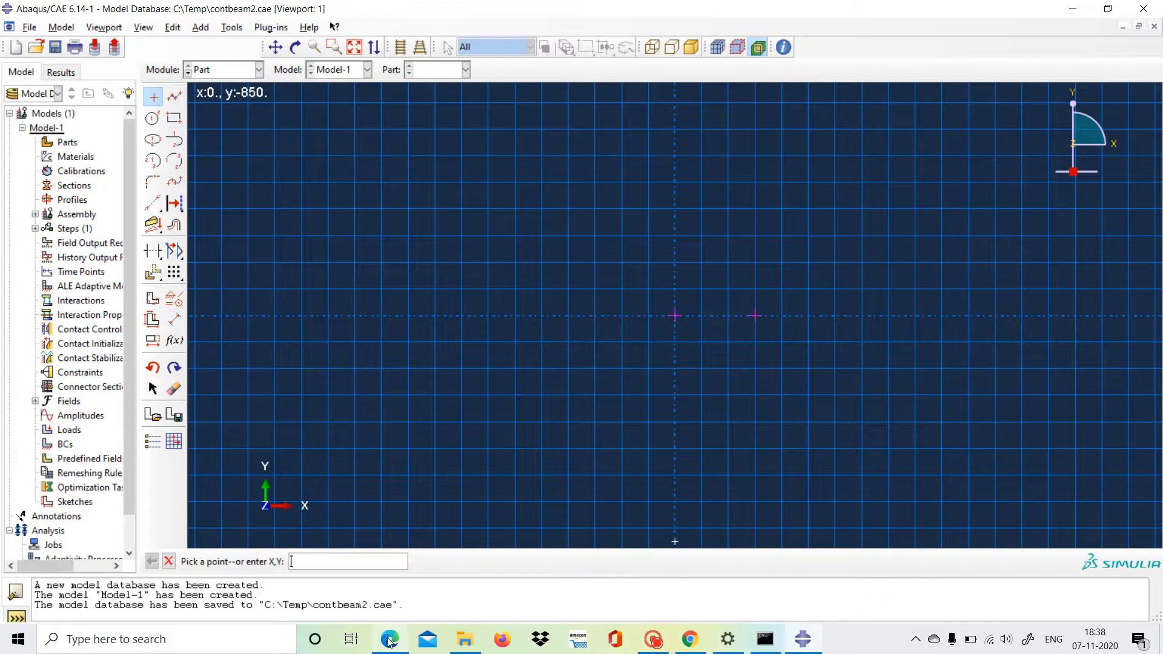
# Step: Check the beam slide in the PowerPoint presentation and add isolated points at 600,0 and 1000,0 in the Abaqus/CAE sketch
pyautogui.moveTo(389, 641)
pyautogui.moveTo(402, 586)
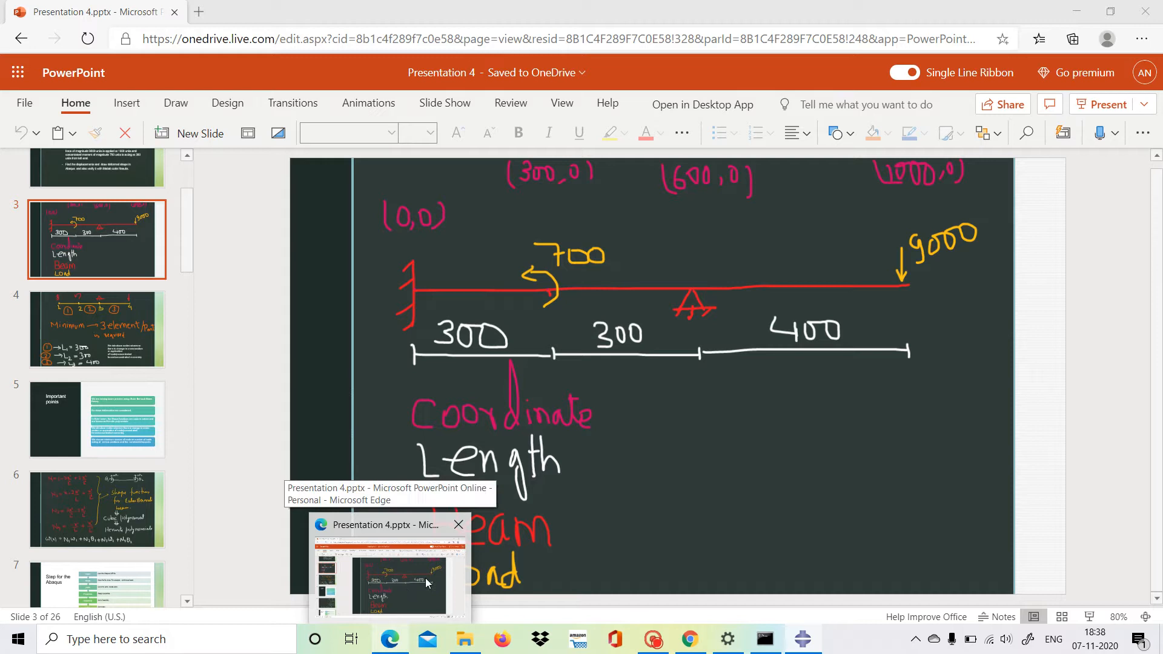
pyautogui.click(426, 583)
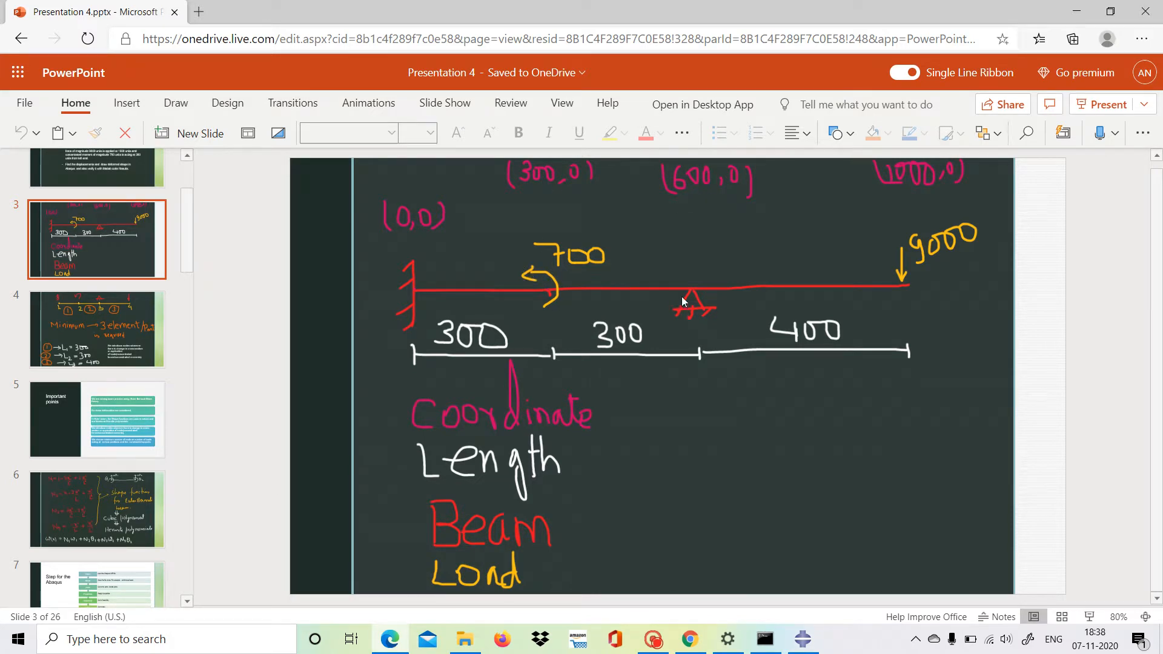
pyautogui.click(797, 643)
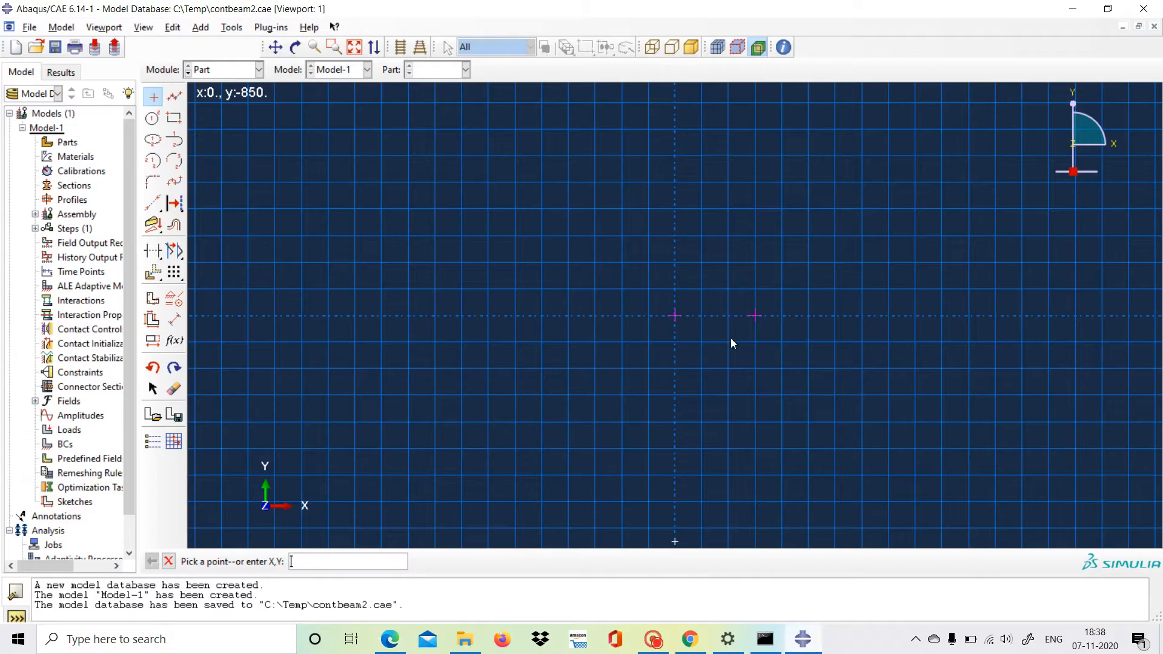
pyautogui.write('6')
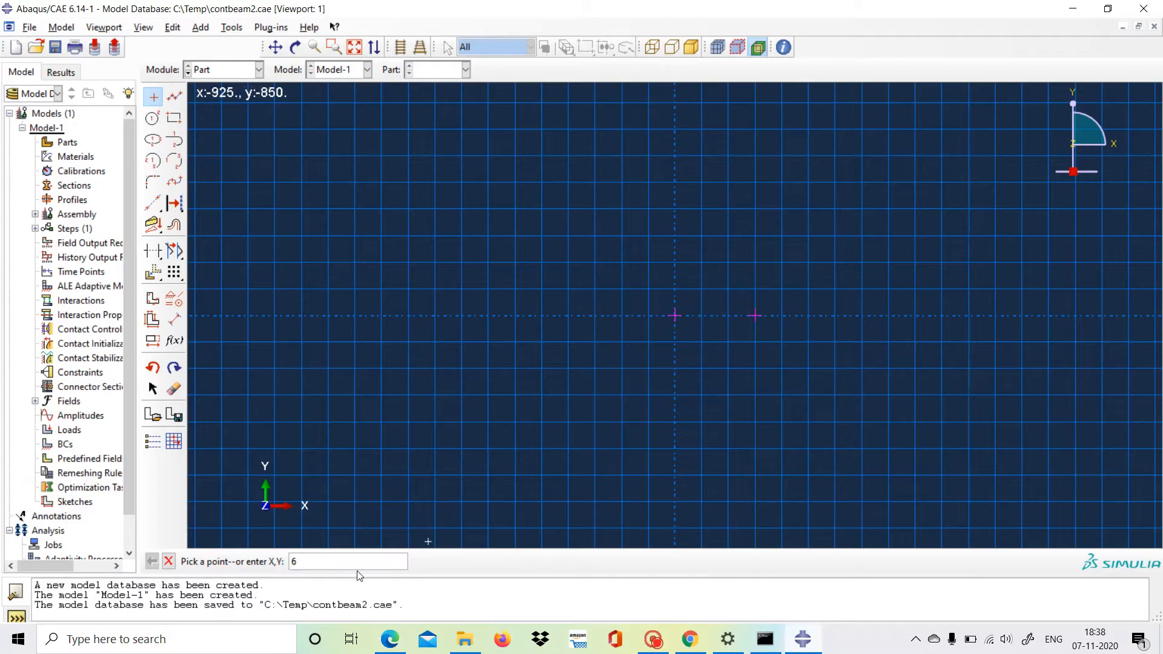
pyautogui.write('00,0')
pyautogui.press('Return')
pyautogui.write('1000')
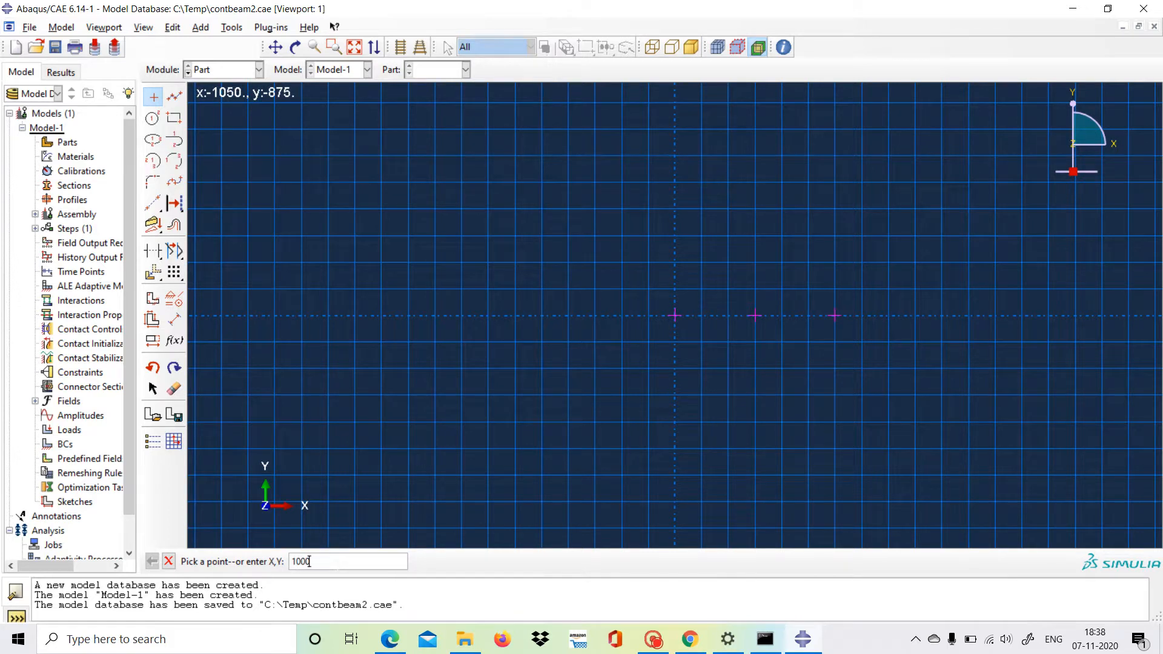
pyautogui.write(',0')
# Step: Draw three connected horizontal lines through the four points from 0,0 to 1000,0 and finish the wire sketch
pyautogui.click(174, 99)
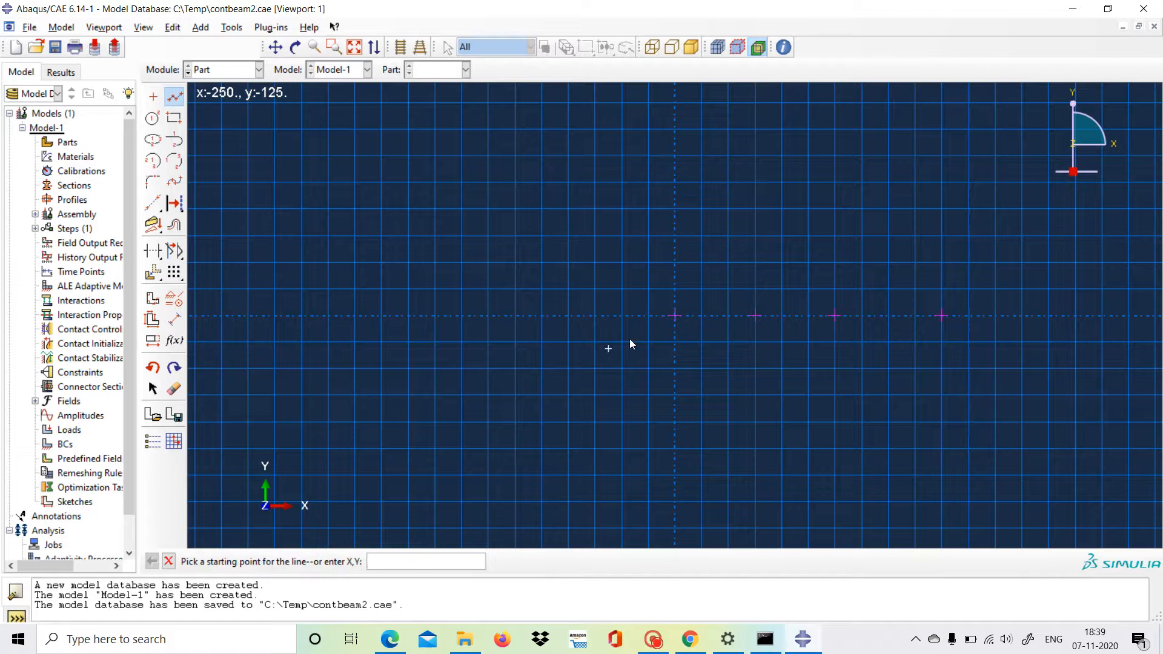
pyautogui.click(674, 315)
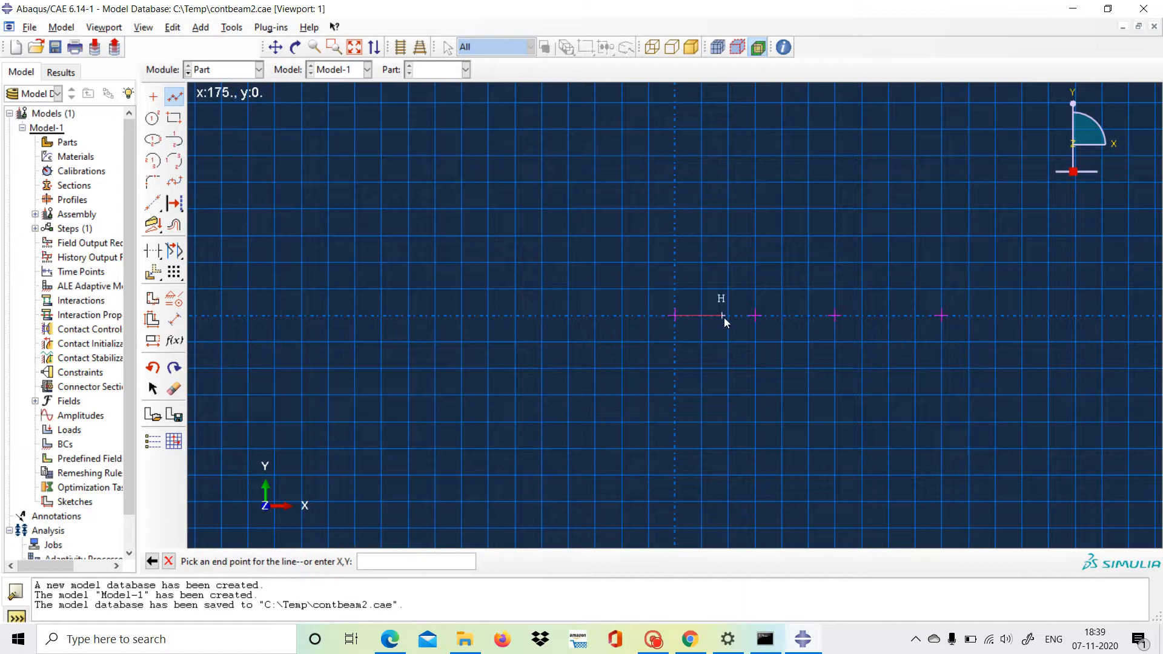
pyautogui.click(755, 316)
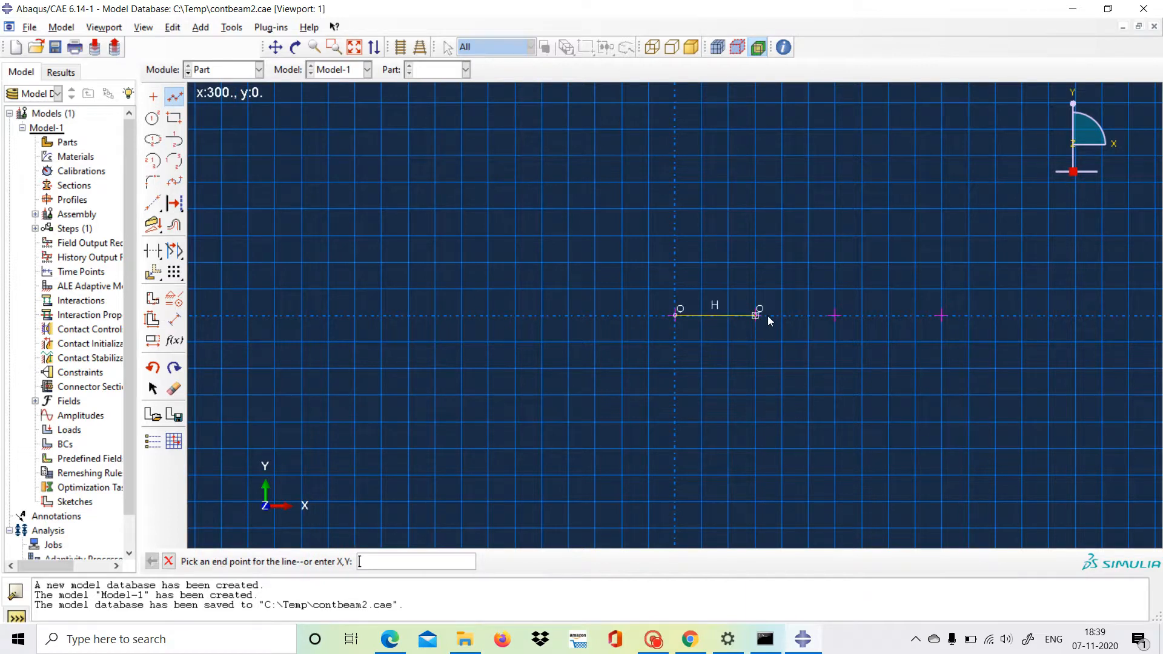
pyautogui.click(836, 315)
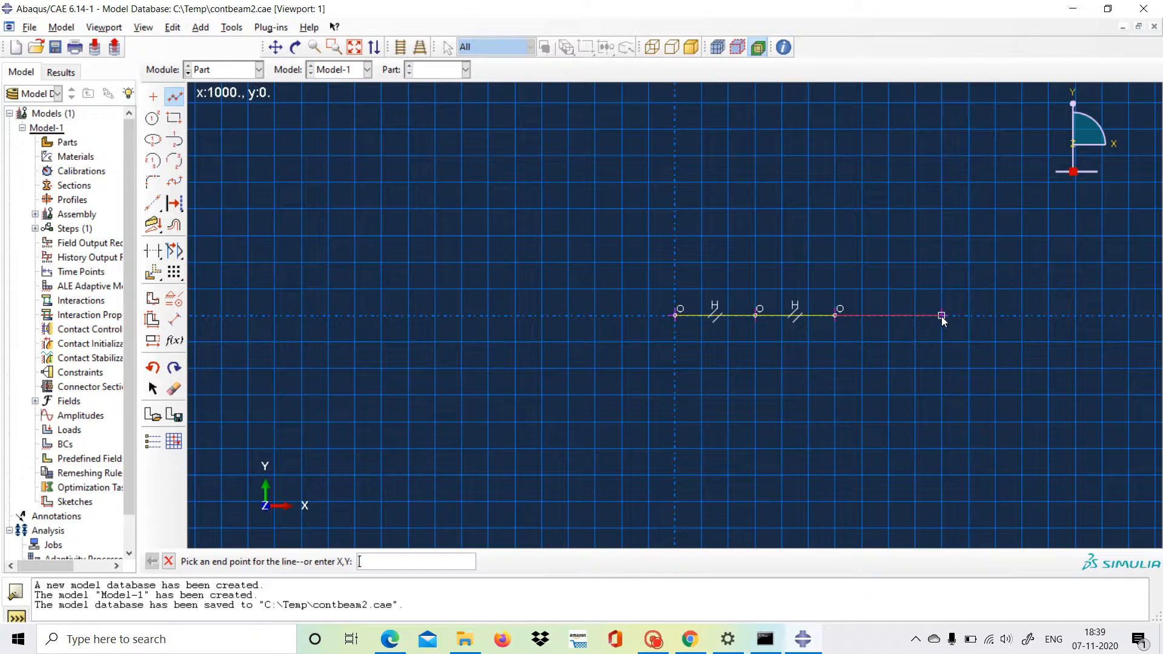
pyautogui.click(941, 316)
pyautogui.press('Escape')
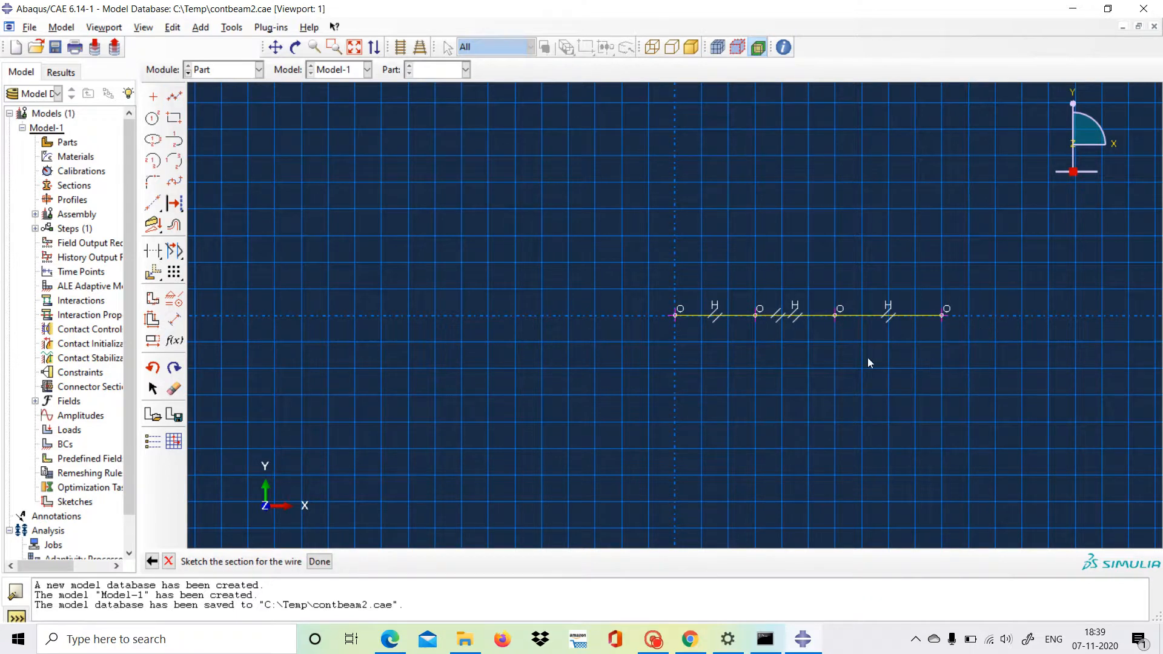
pyautogui.click(318, 562)
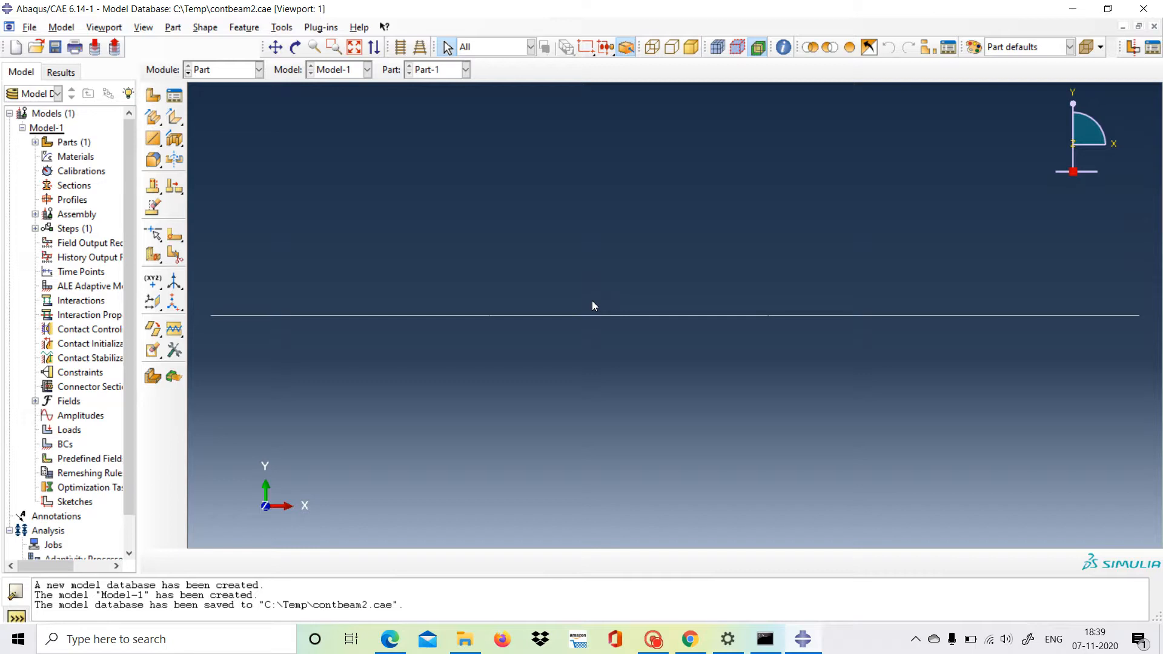
# Step: In the Property module, create an elastic material with a Young's modulus of 1 and a Poisson's ratio of 0
pyautogui.click(260, 71)
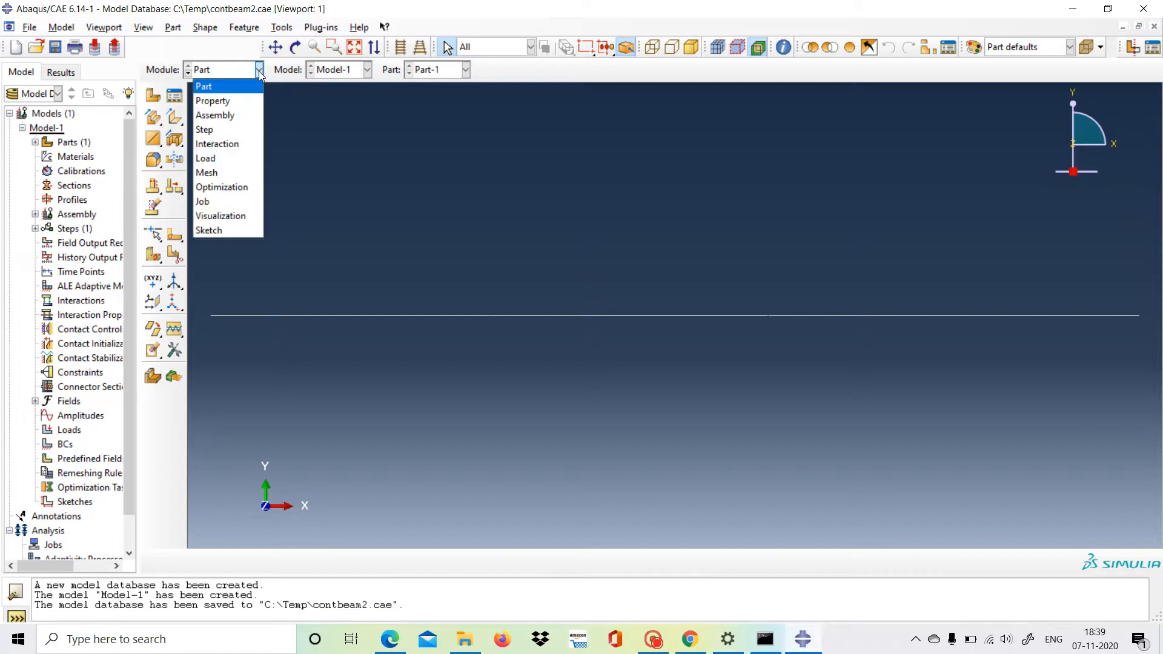
pyautogui.click(248, 100)
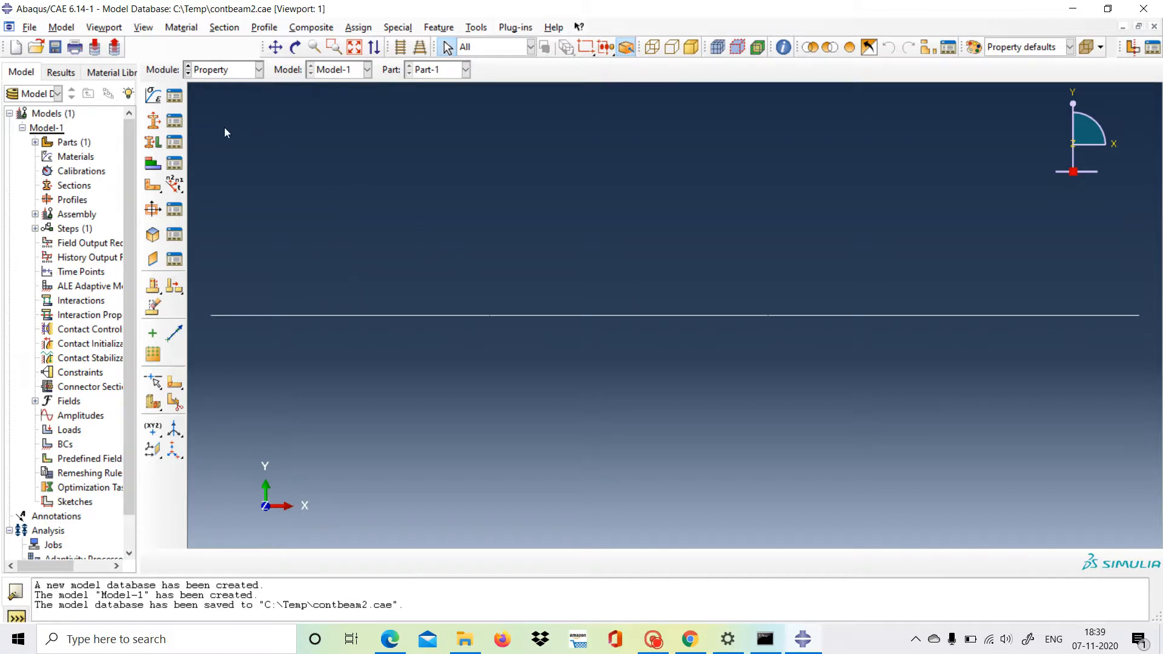
pyautogui.click(154, 95)
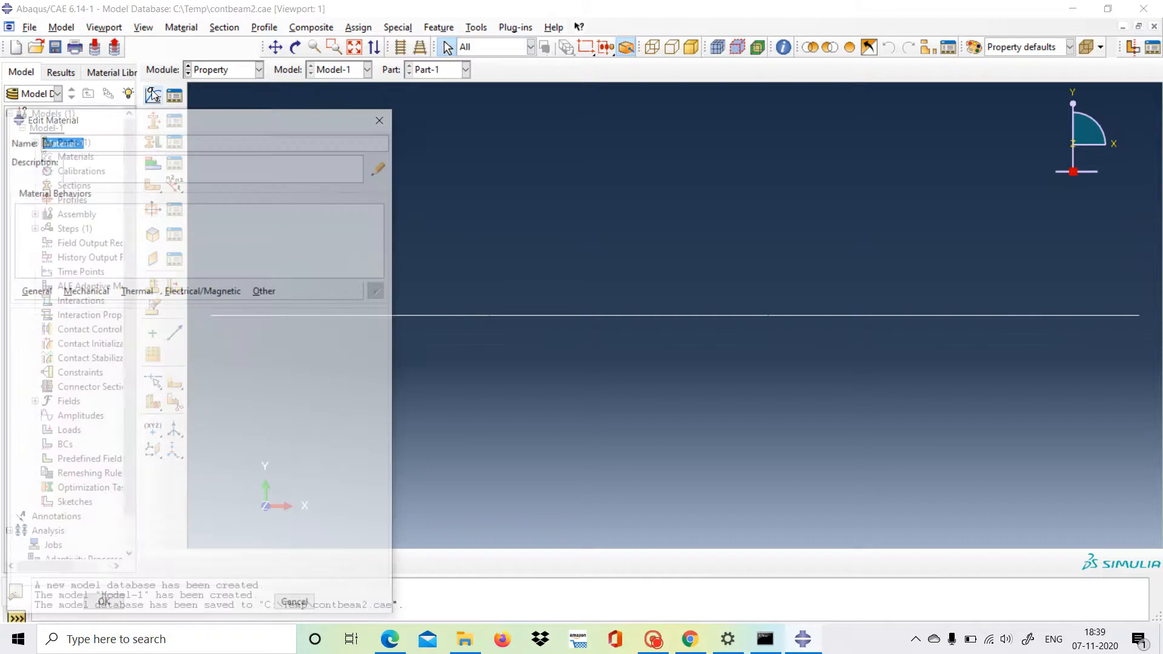
pyautogui.click(83, 292)
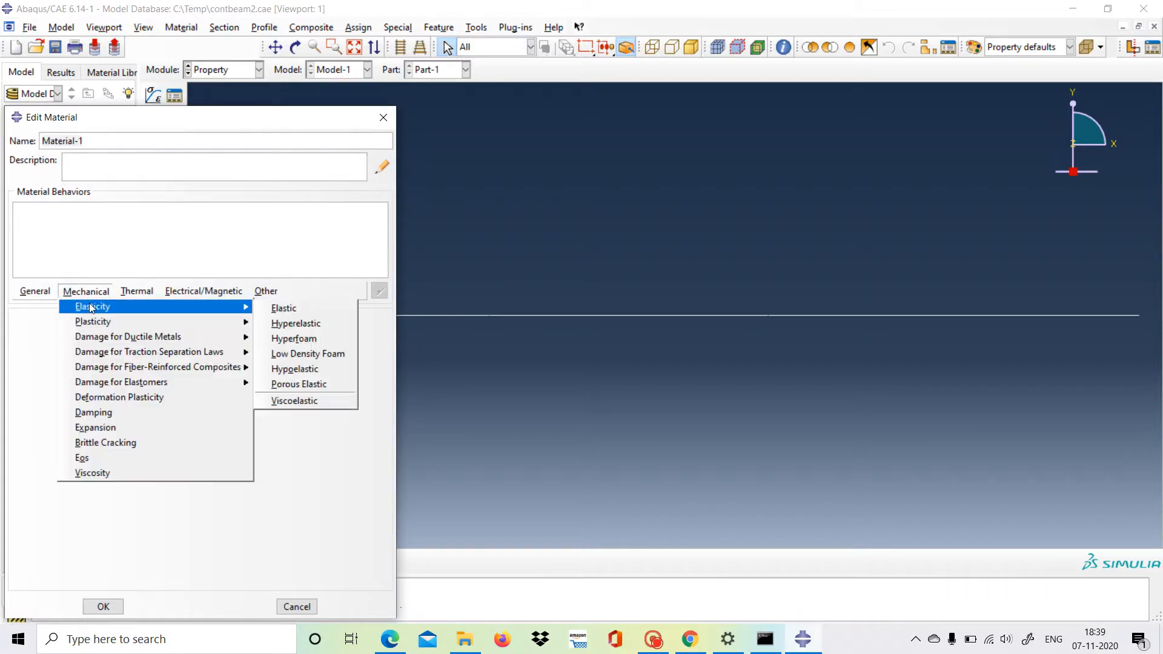
pyautogui.moveTo(183, 308)
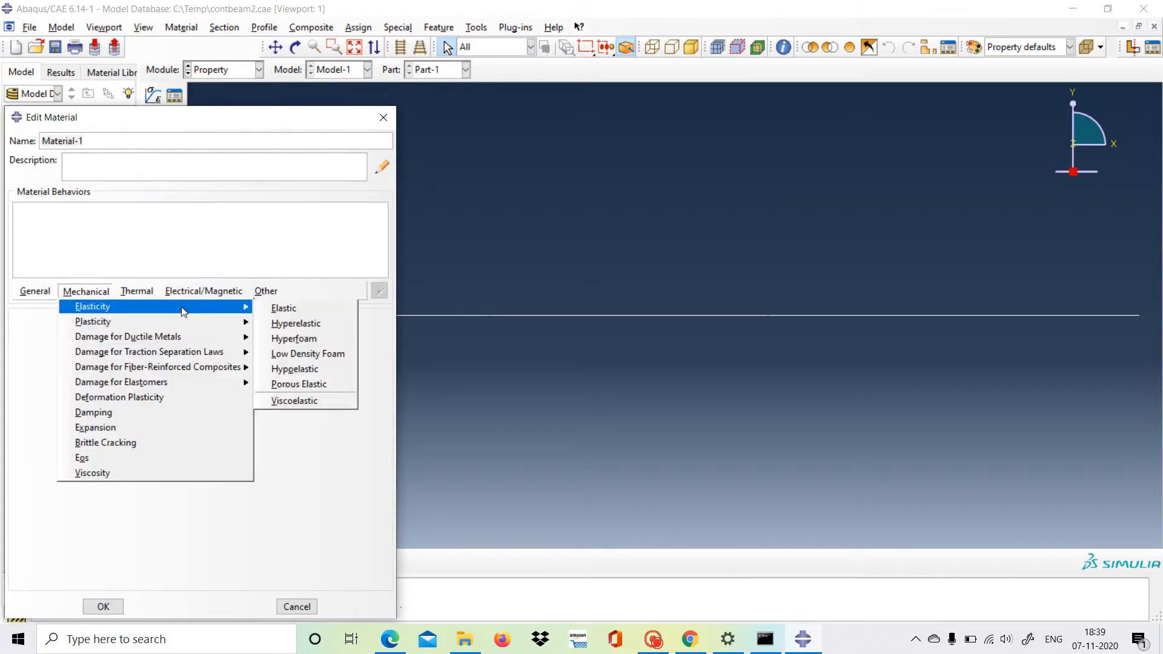
pyautogui.click(305, 310)
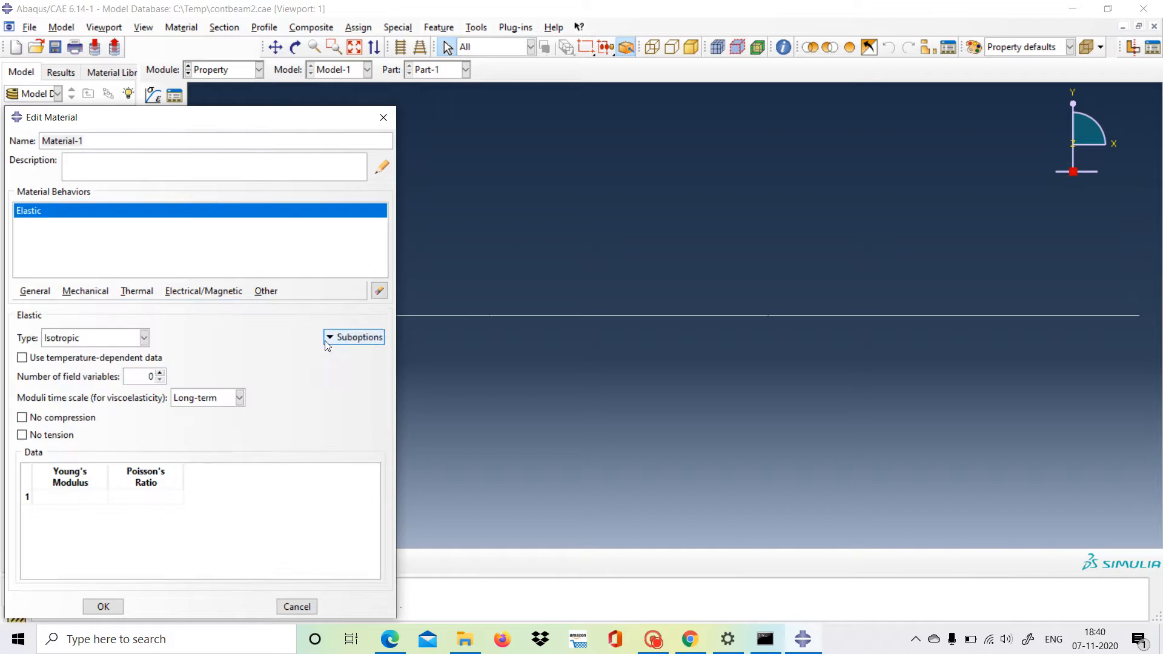
pyautogui.click(84, 497)
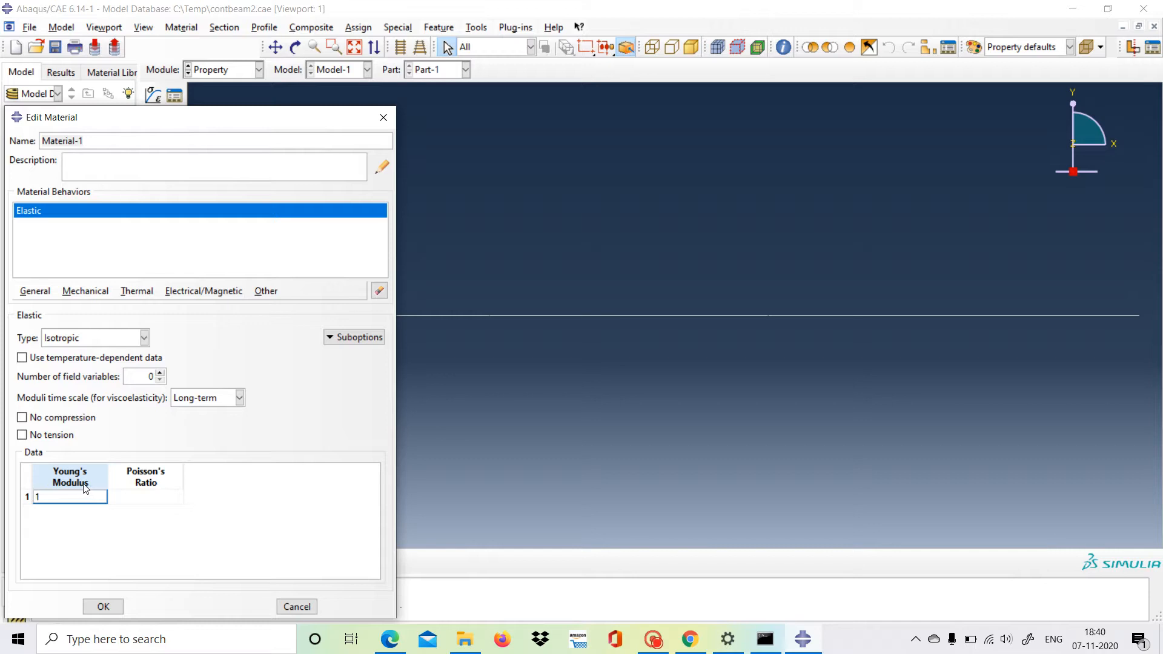
pyautogui.write('1')
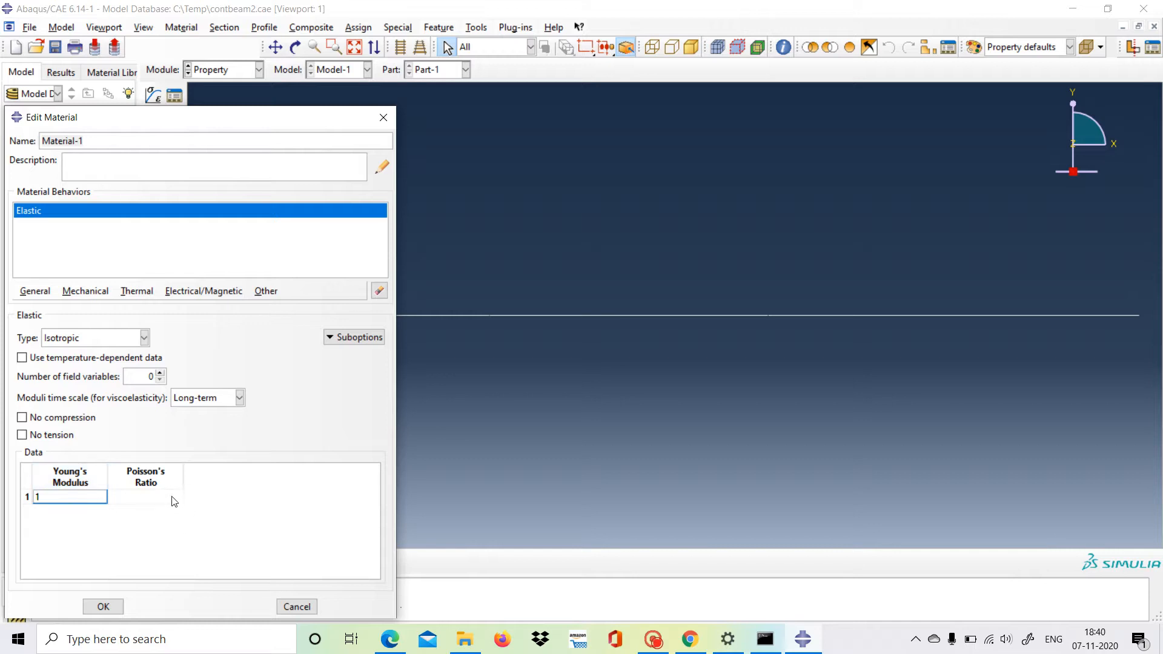
pyautogui.click(111, 497)
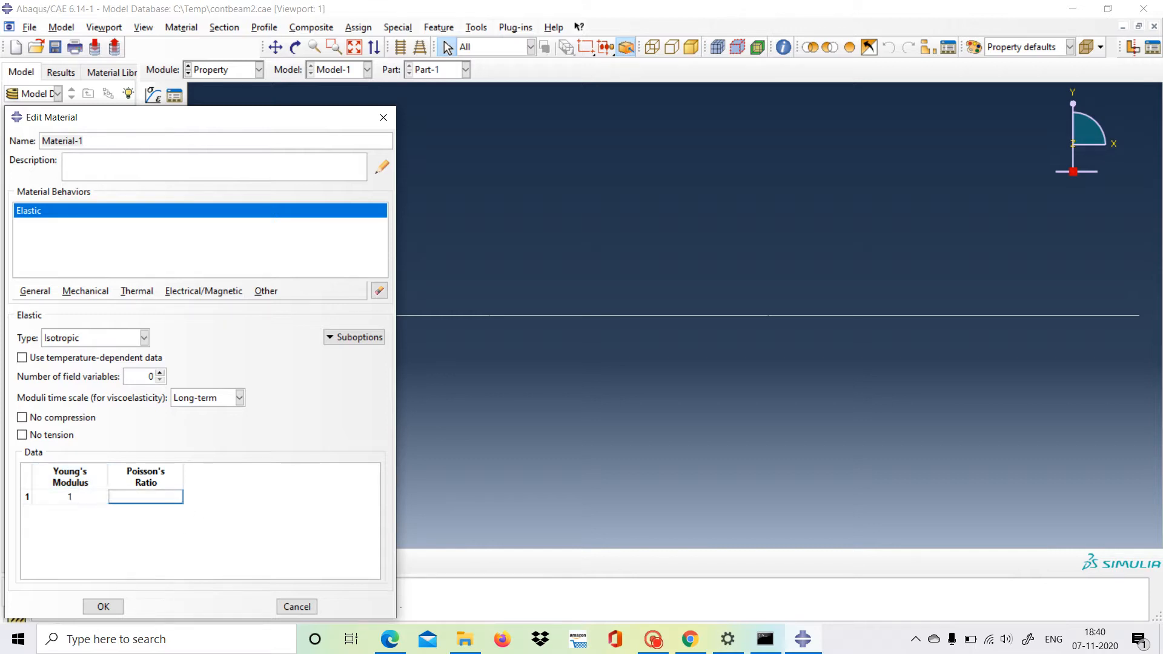
pyautogui.write('0')
pyautogui.click(103, 606)
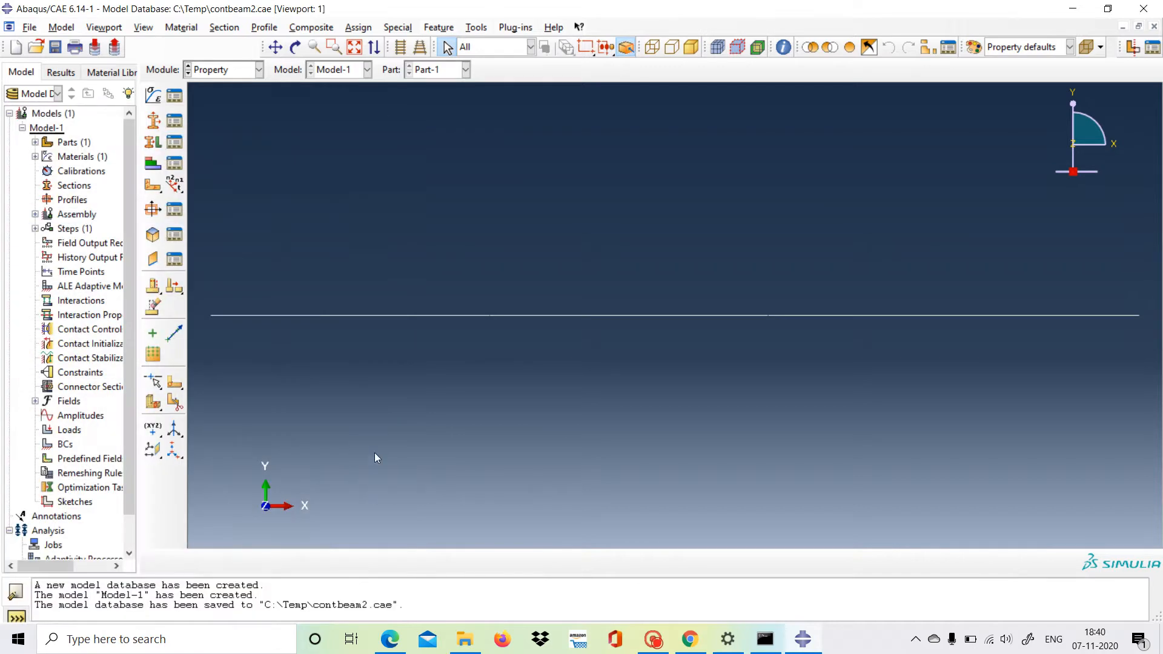
# Step: Create a section named rec with category and type Beam, and proceed to its beam section definition
pyautogui.click(154, 120)
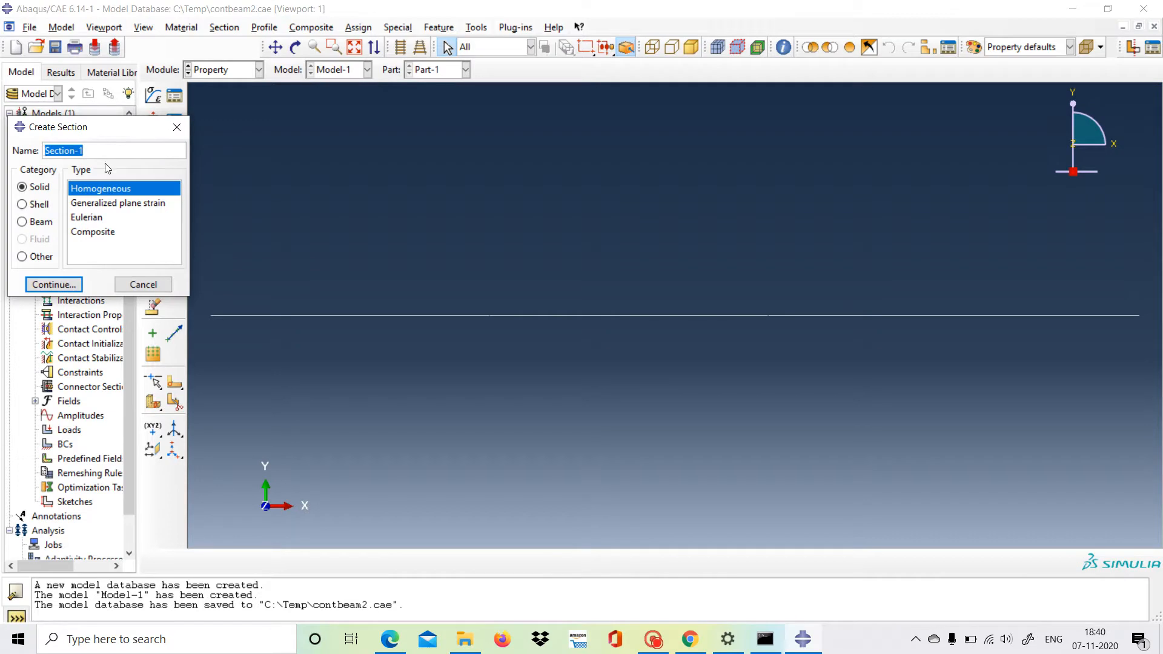
pyautogui.write('rec')
pyautogui.click(22, 223)
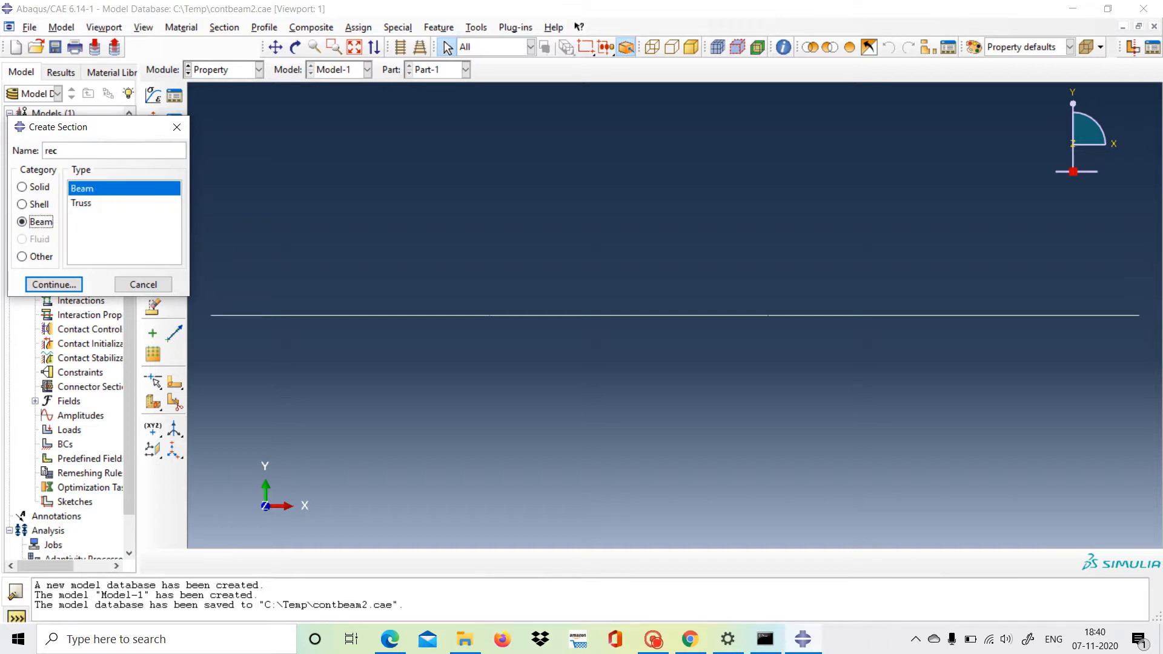
pyautogui.click(56, 284)
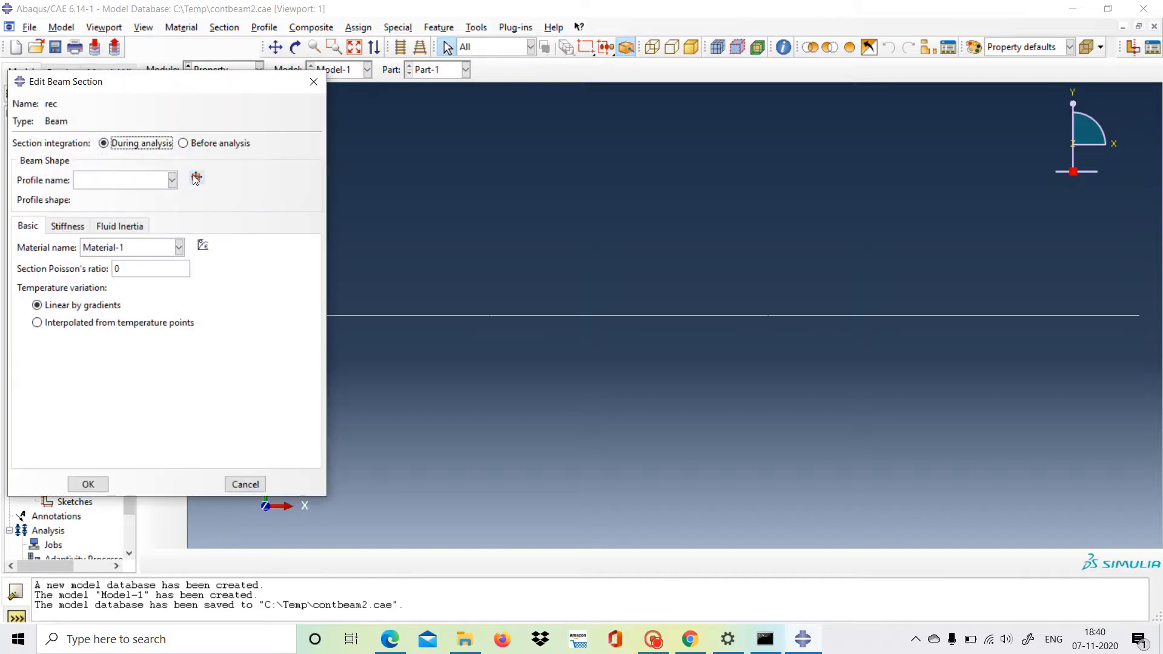
# Step: Create a rectangular profile with a = 12 and b = 1 for the rec beam section and confirm the section
pyautogui.click(195, 178)
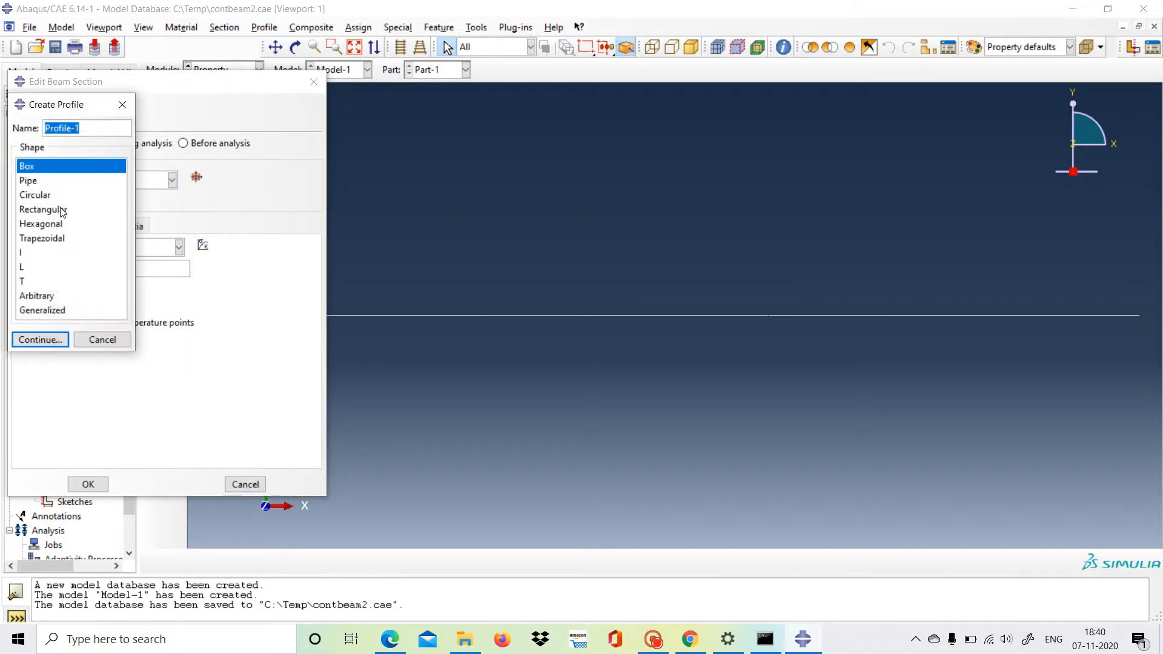
pyautogui.click(61, 210)
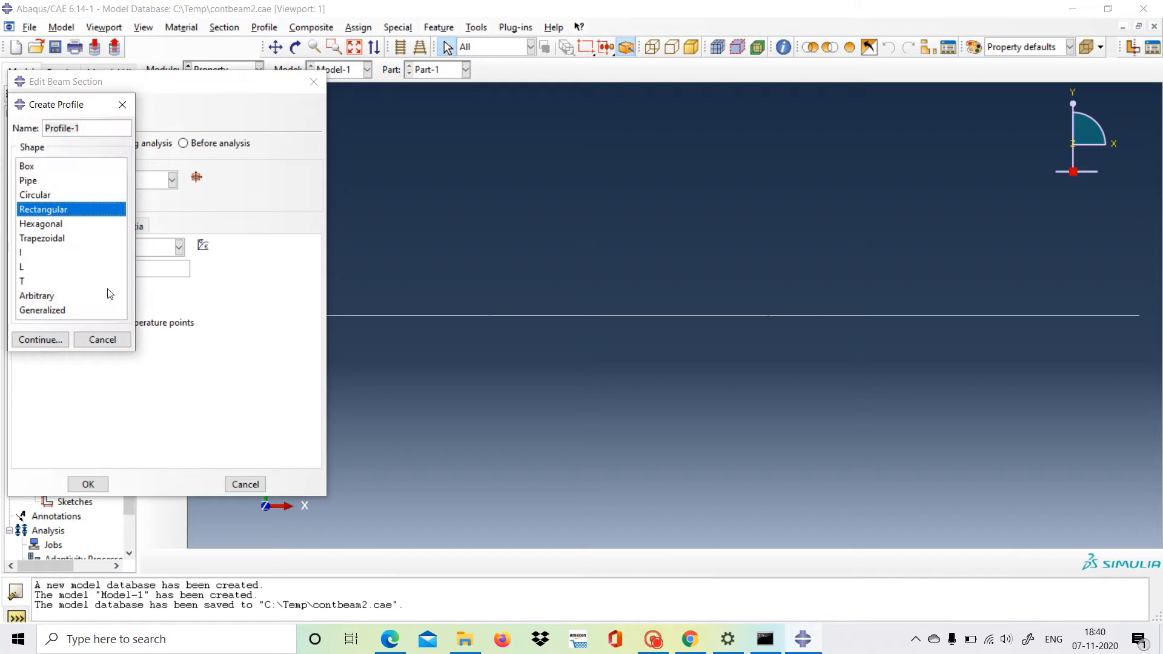
pyautogui.click(40, 339)
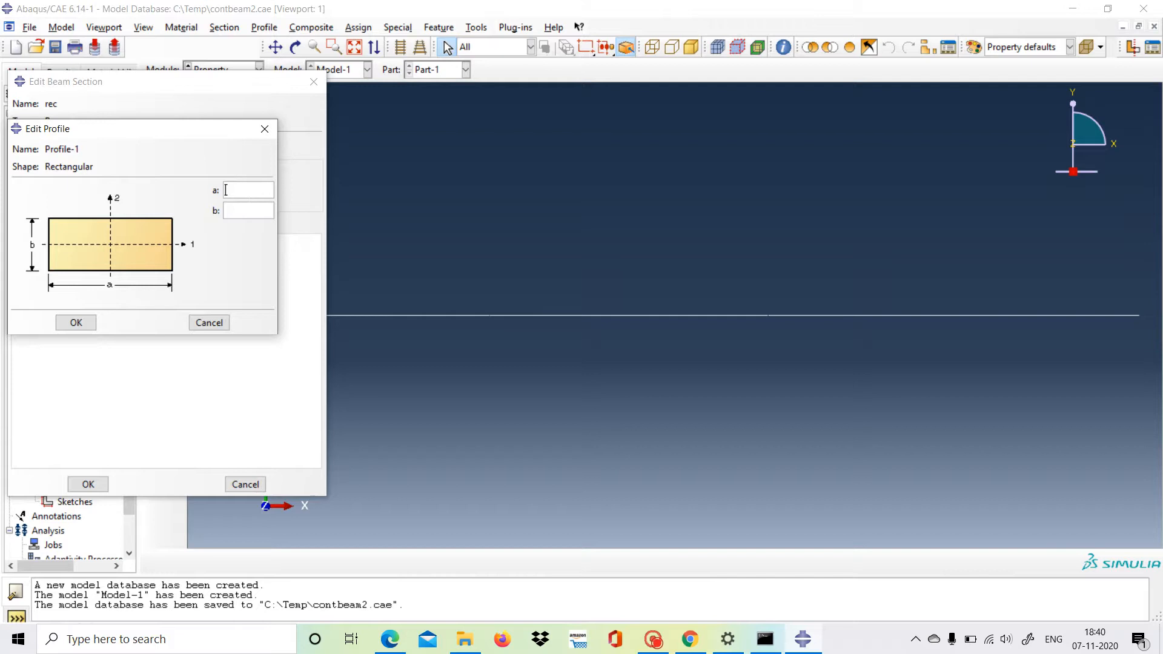
pyautogui.write('12')
pyautogui.click(226, 210)
pyautogui.write('1')
pyautogui.click(83, 324)
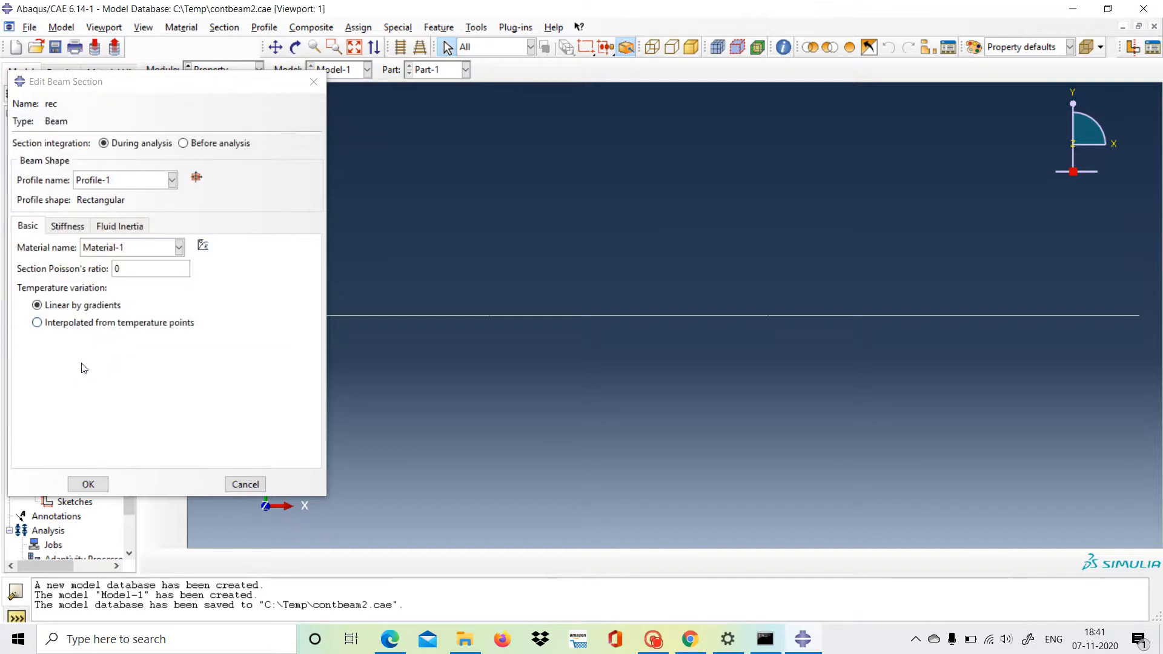
pyautogui.click(93, 488)
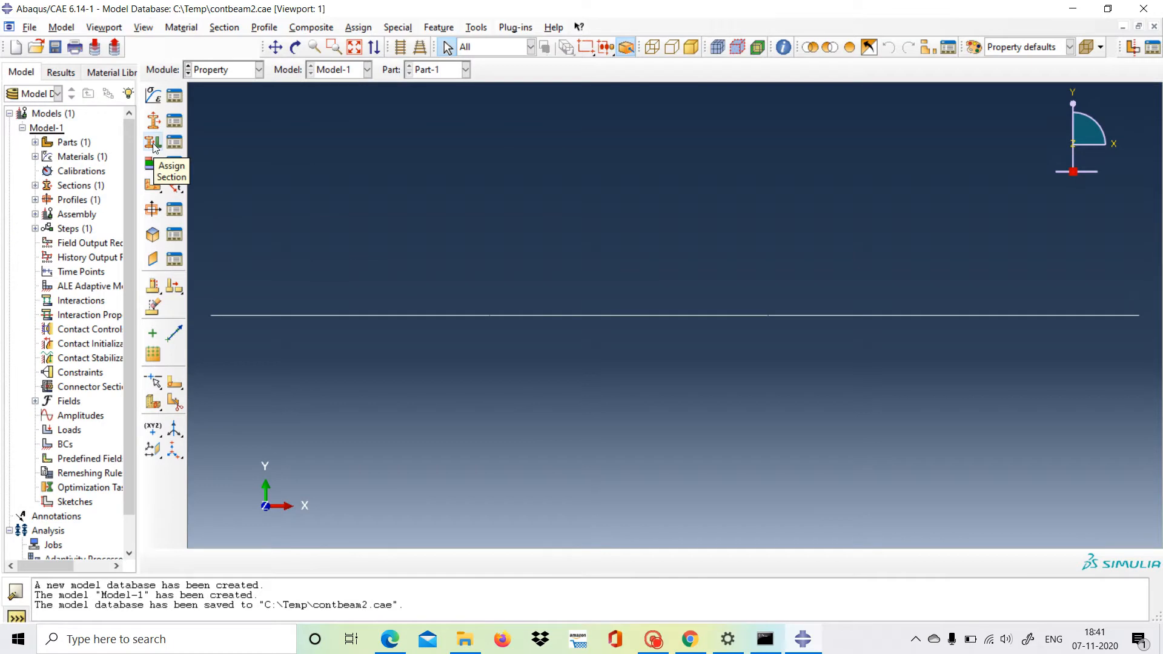
# Step: Assign the rec section to the entire wire beam and leave the section assignment command
pyautogui.click(153, 144)
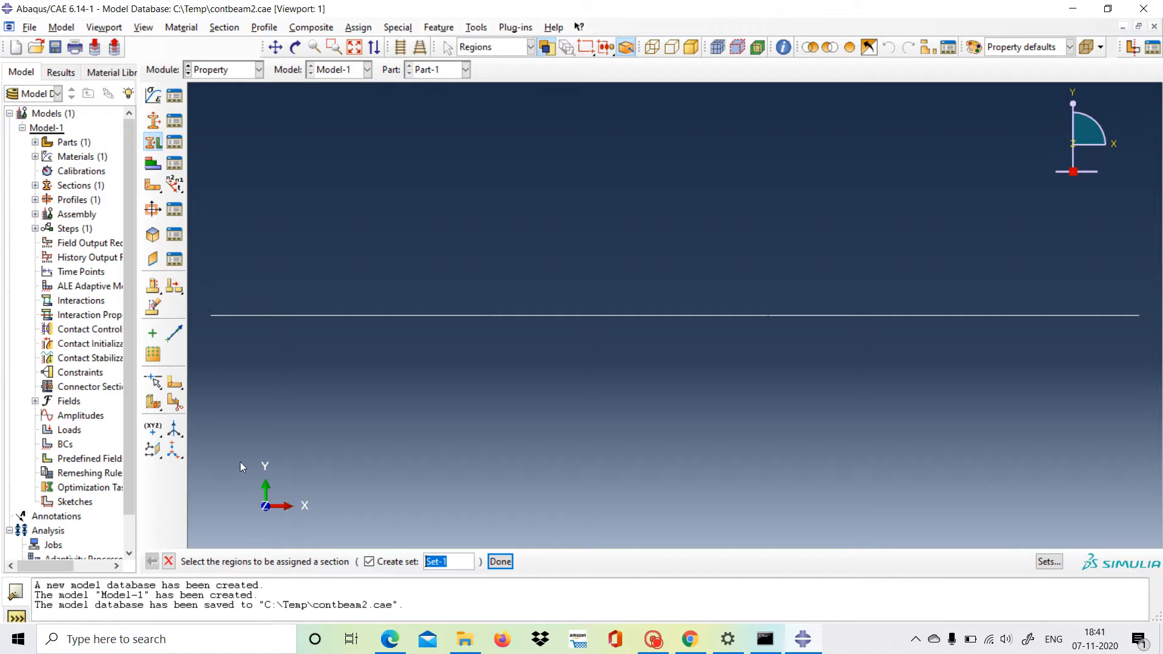
pyautogui.moveTo(200, 296); pyautogui.dragTo(1154, 332)
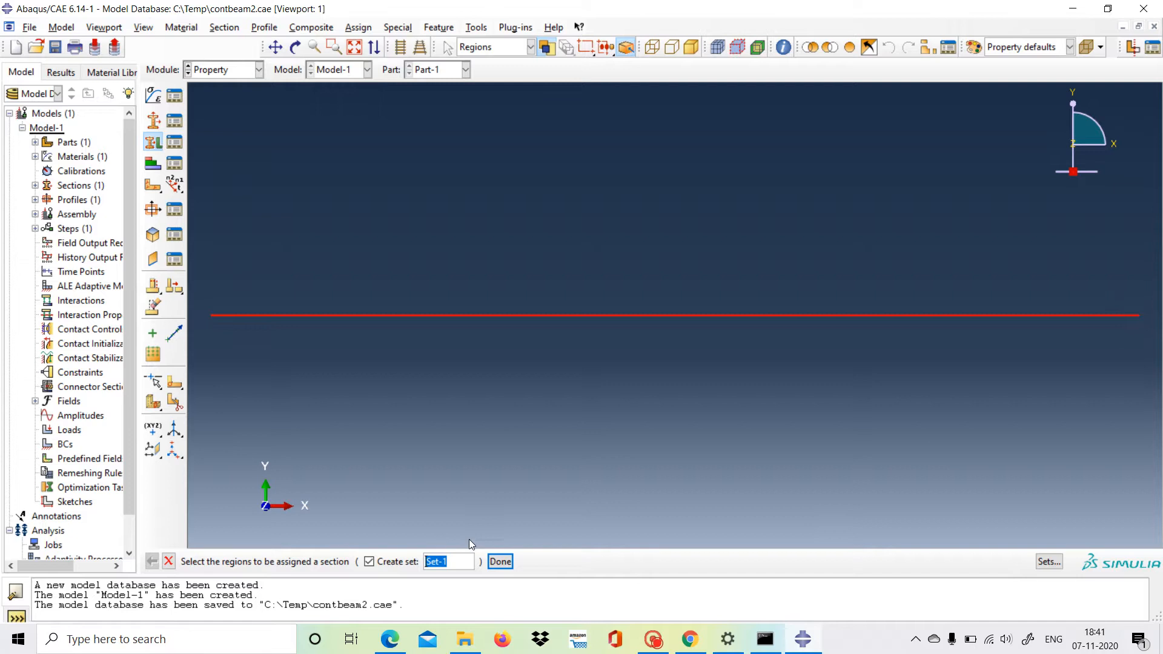
pyautogui.click(500, 562)
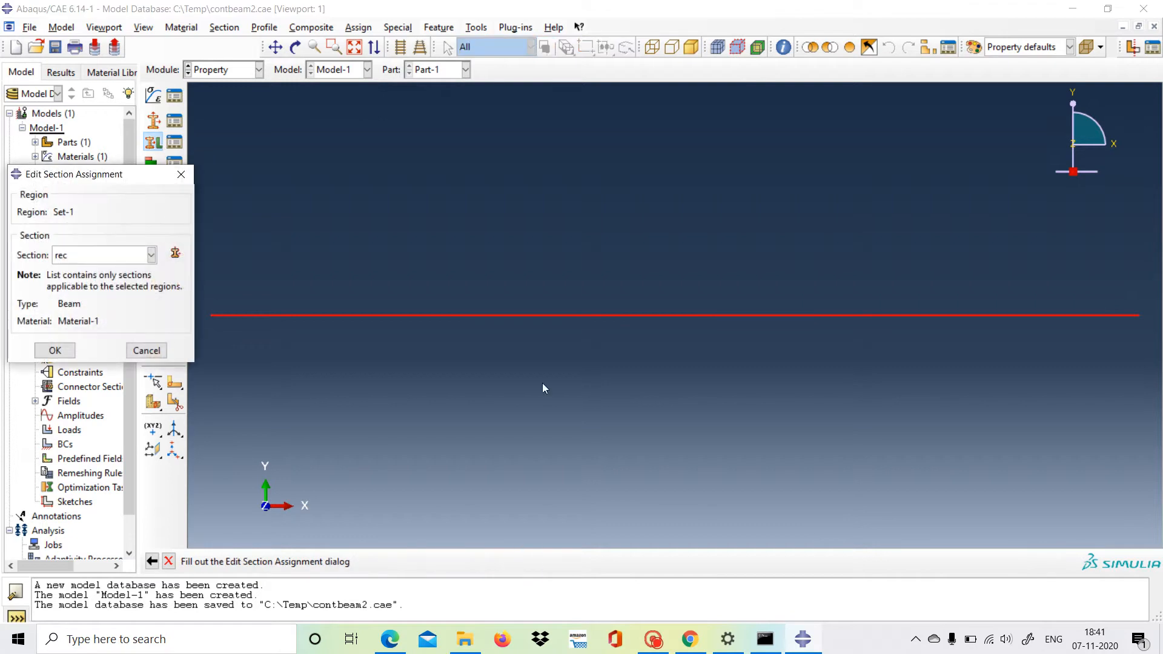
pyautogui.click(54, 350)
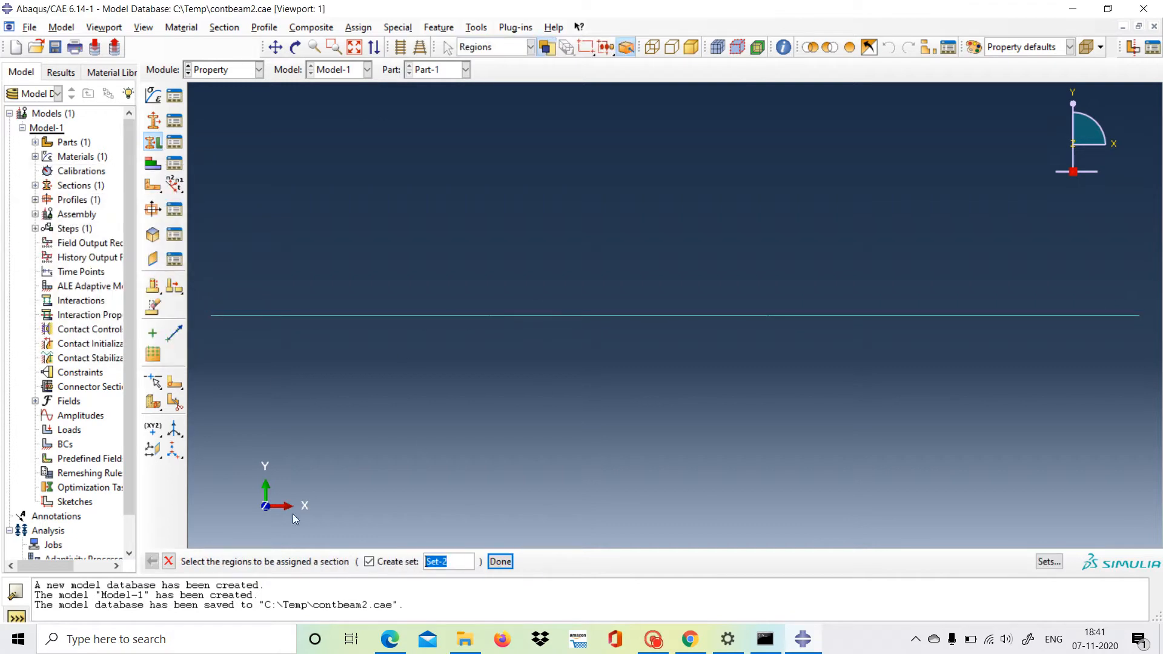
pyautogui.click(169, 561)
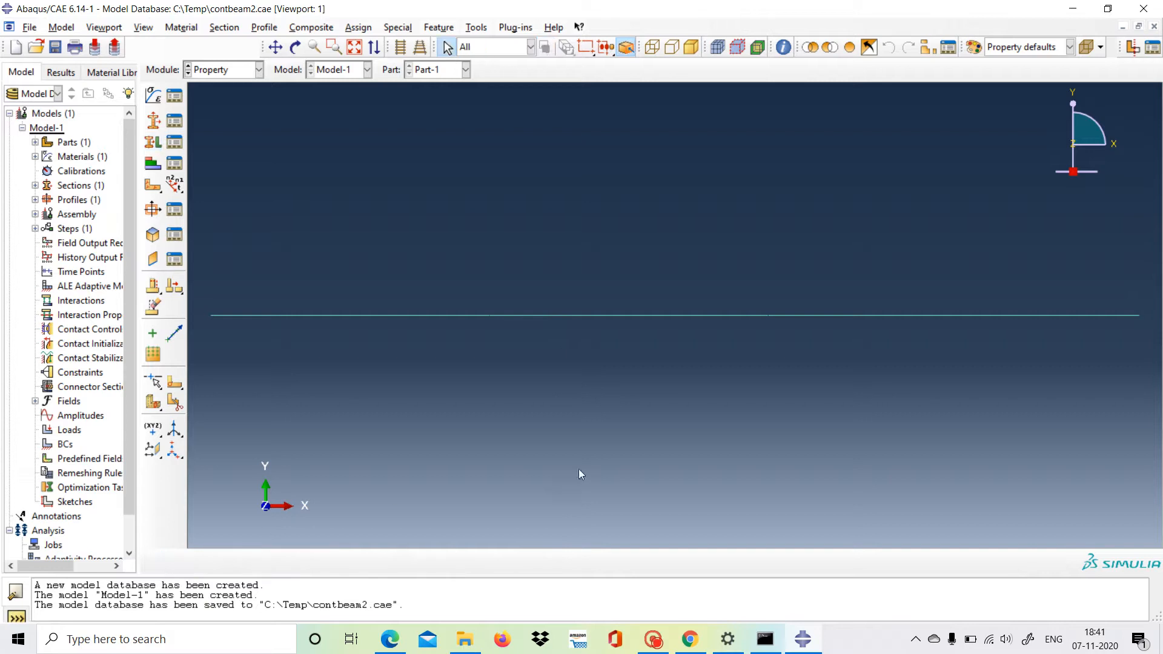
# Step: Assign a beam section orientation to the entire wire with the n1 direction 0.0,0.0,-1.0
pyautogui.click(175, 185)
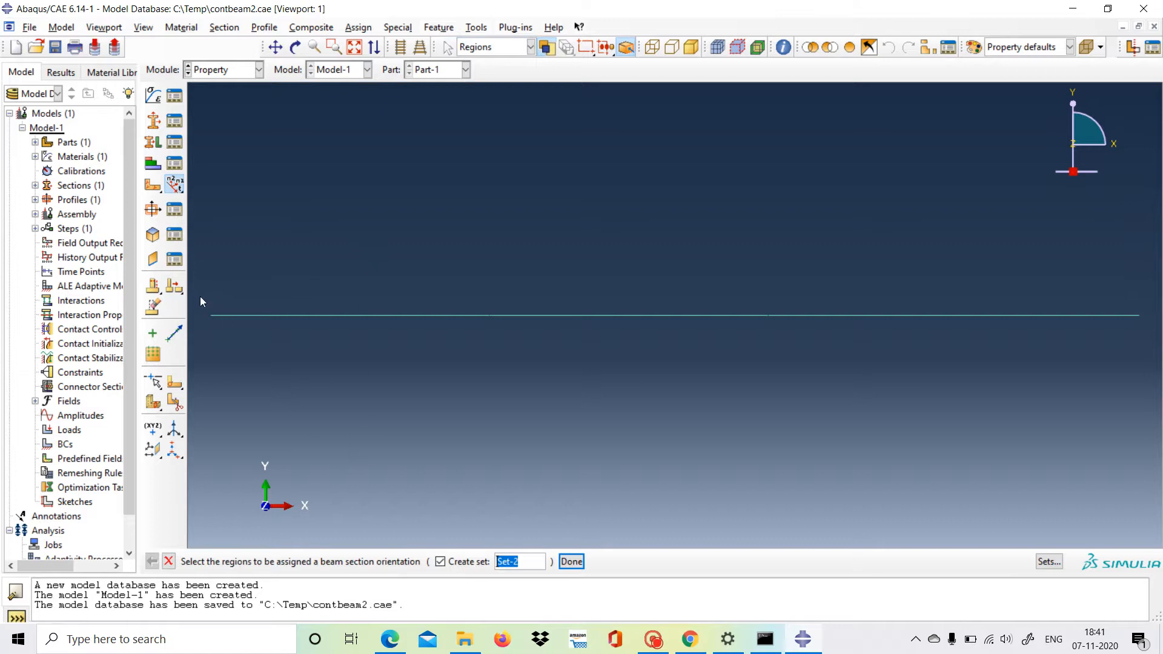
pyautogui.moveTo(199, 295); pyautogui.dragTo(1149, 368)
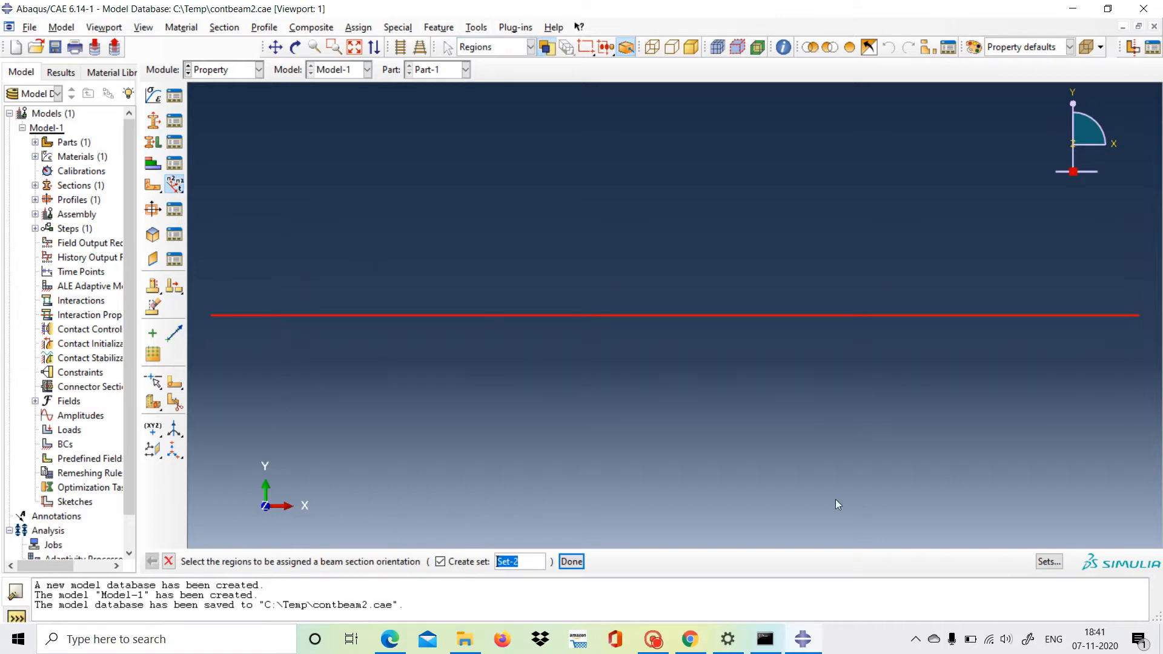
pyautogui.click(571, 562)
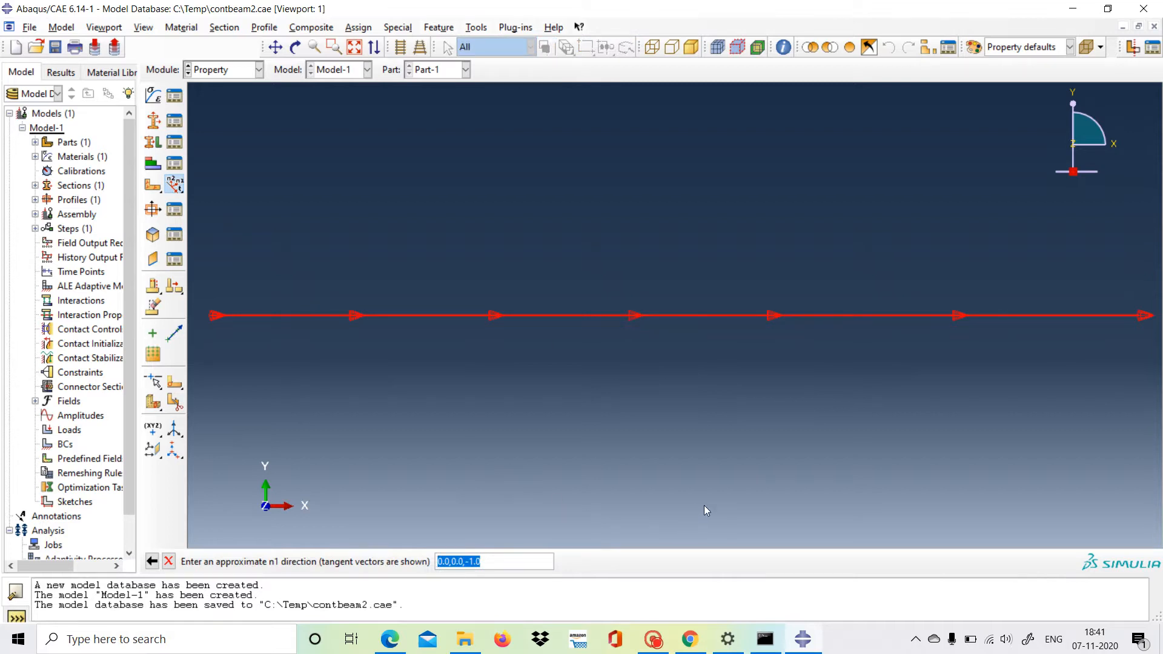
pyautogui.press('Return')
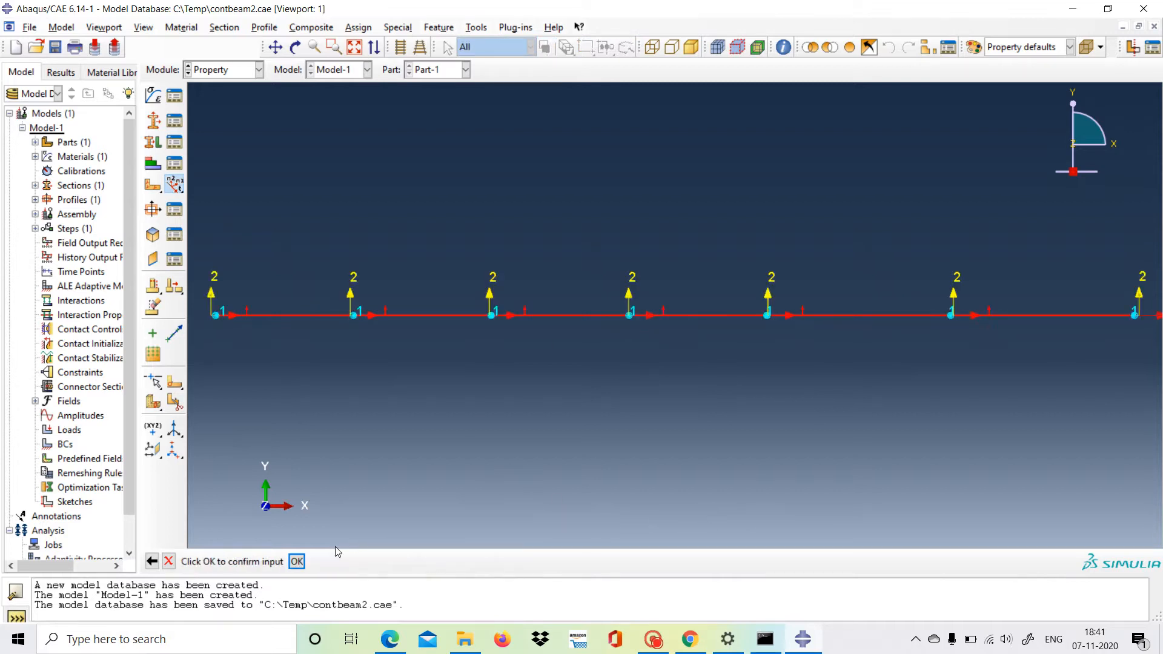
pyautogui.click(298, 562)
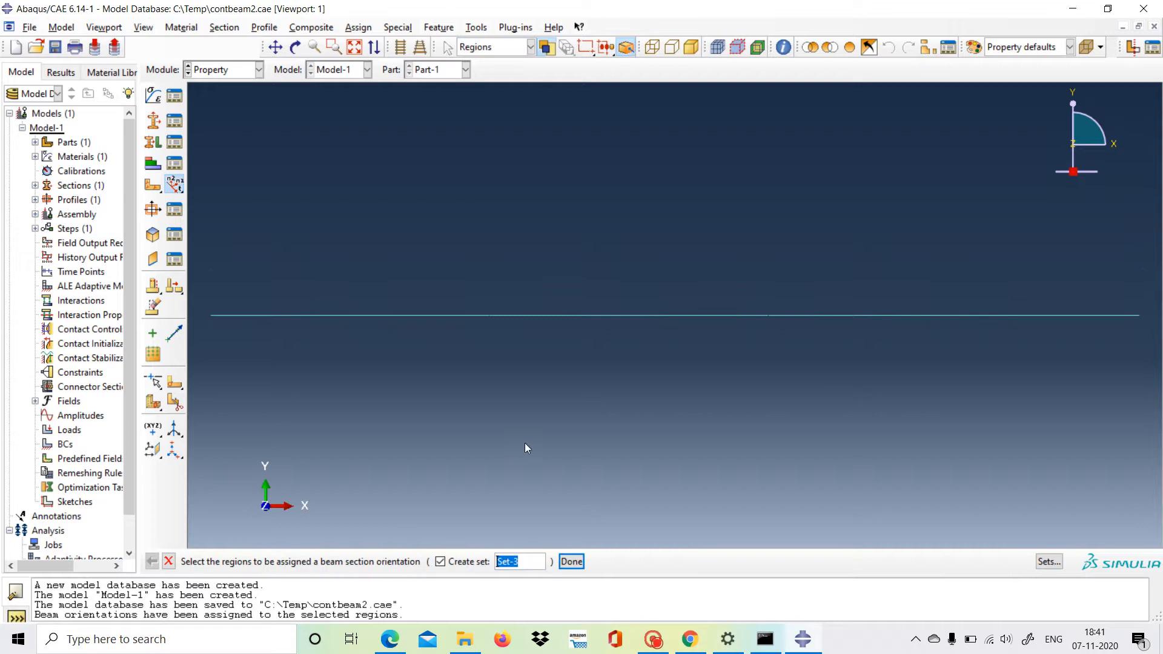
pyautogui.click(168, 562)
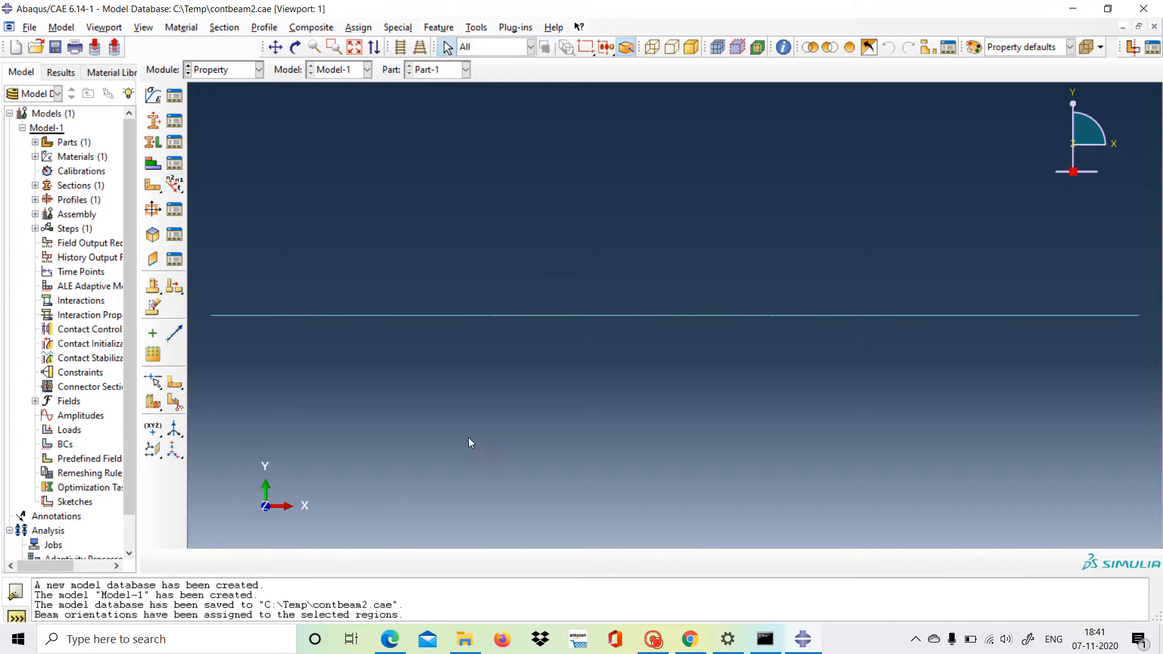
# Step: In the Assembly module, create a dependent instance of Part-1
pyautogui.click(259, 71)
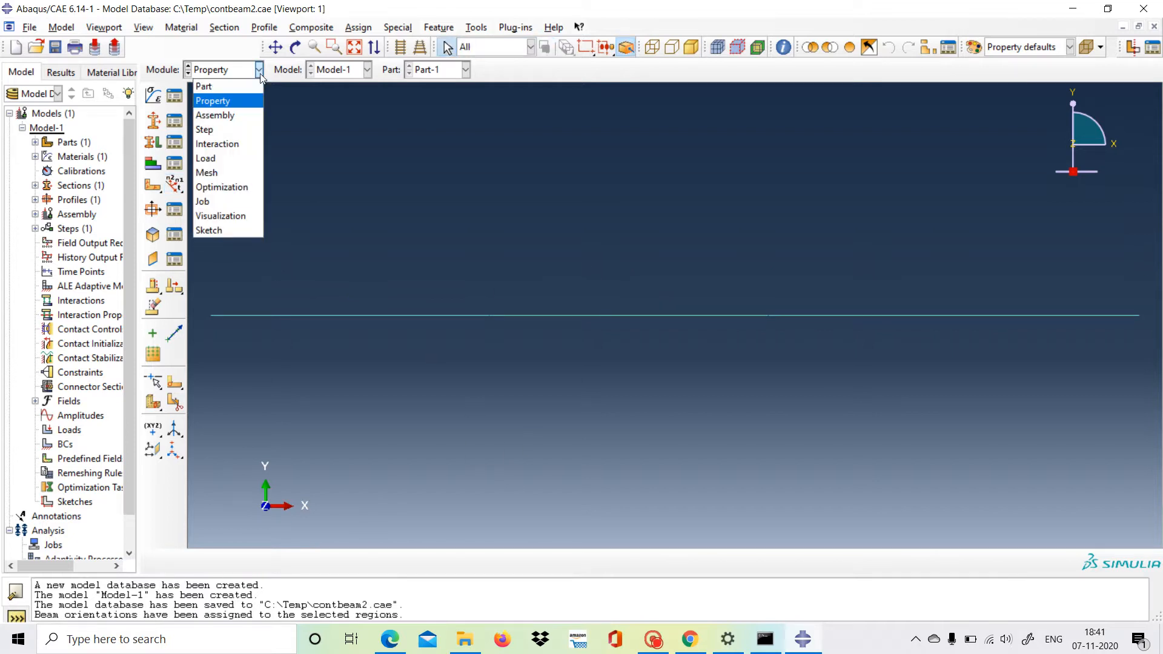
pyautogui.click(241, 116)
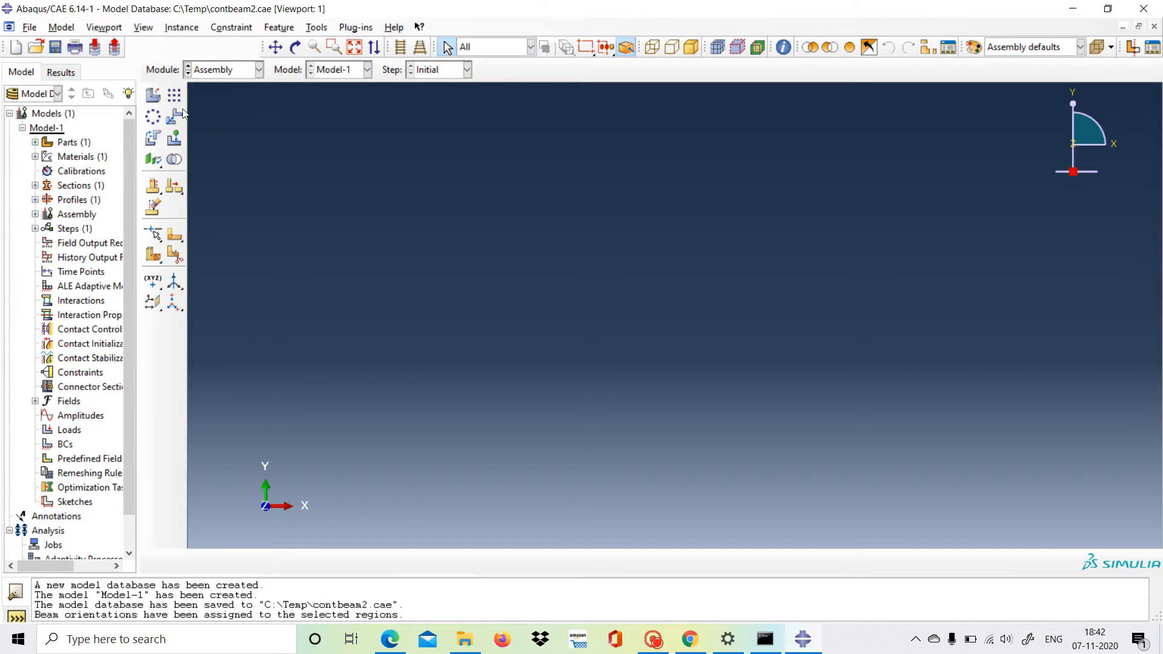
pyautogui.click(152, 96)
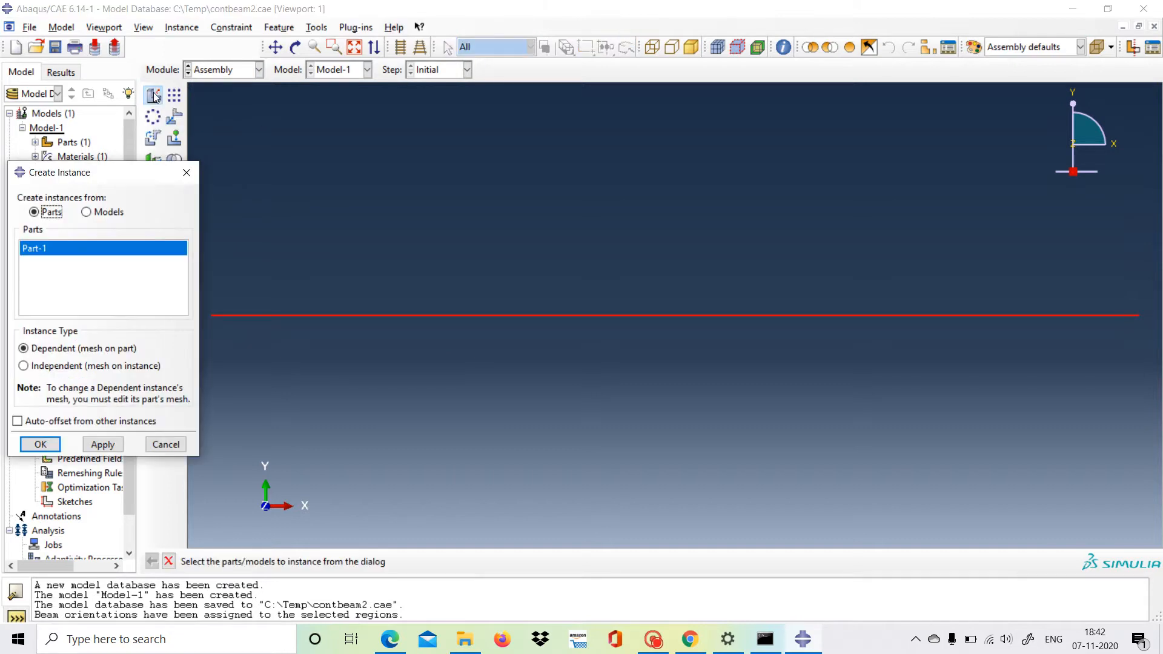
pyautogui.click(58, 445)
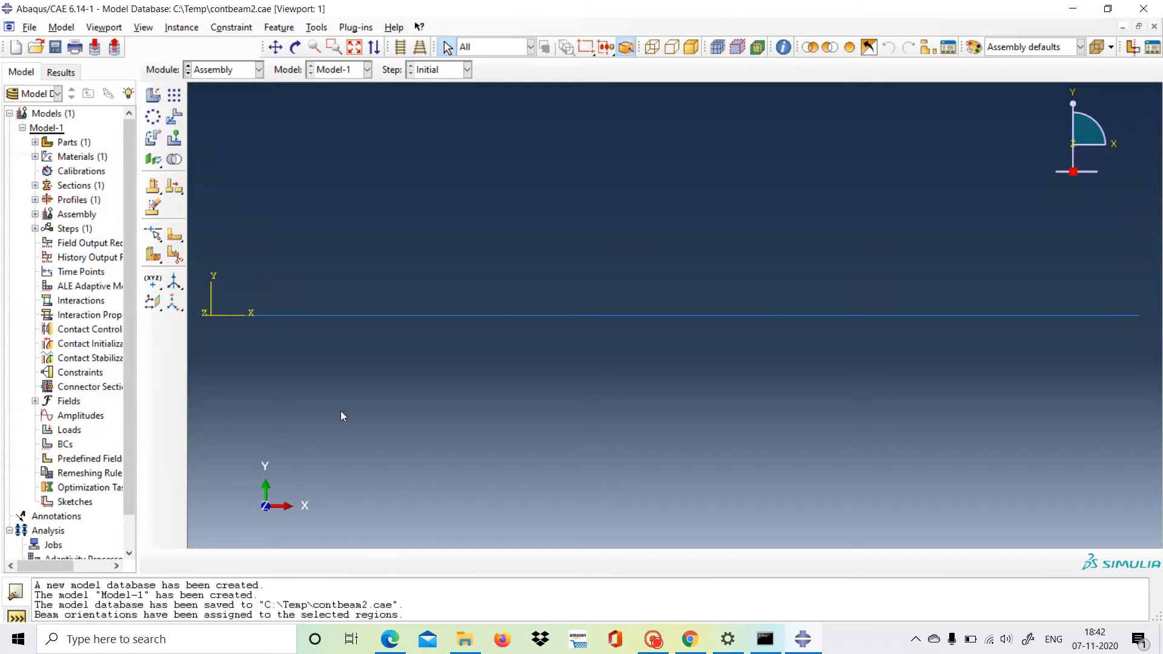
# Step: In the Step module, create a Static, General step after Initial with the default settings and close the step manager
pyautogui.click(258, 70)
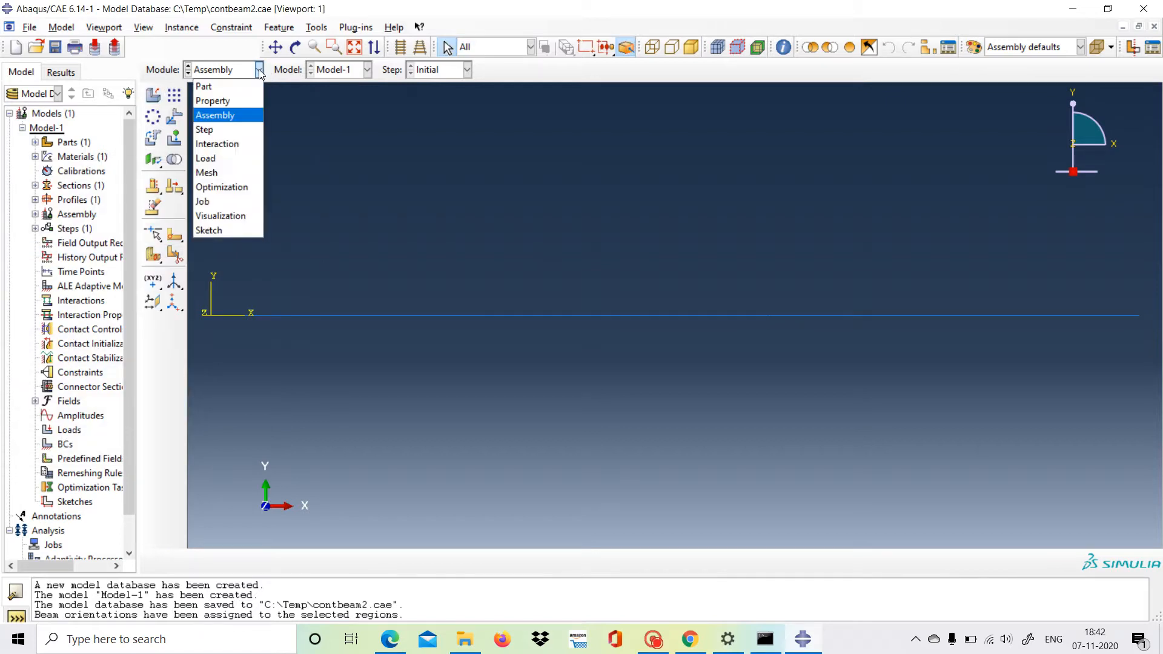
pyautogui.click(238, 130)
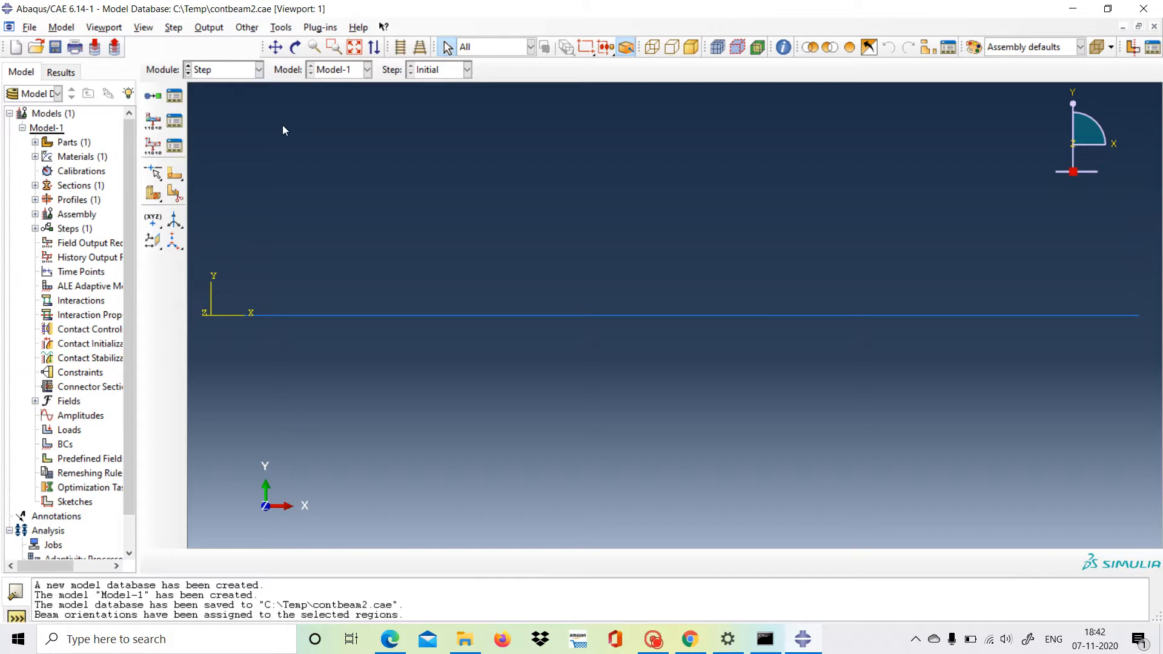
pyautogui.click(174, 98)
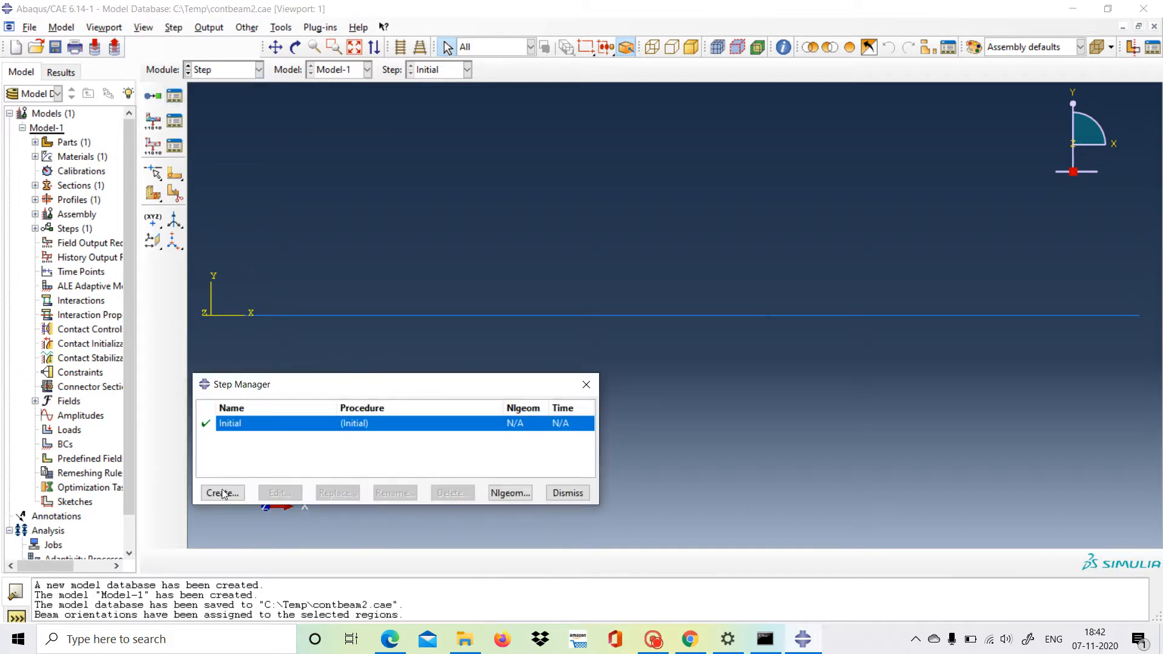
pyautogui.click(215, 495)
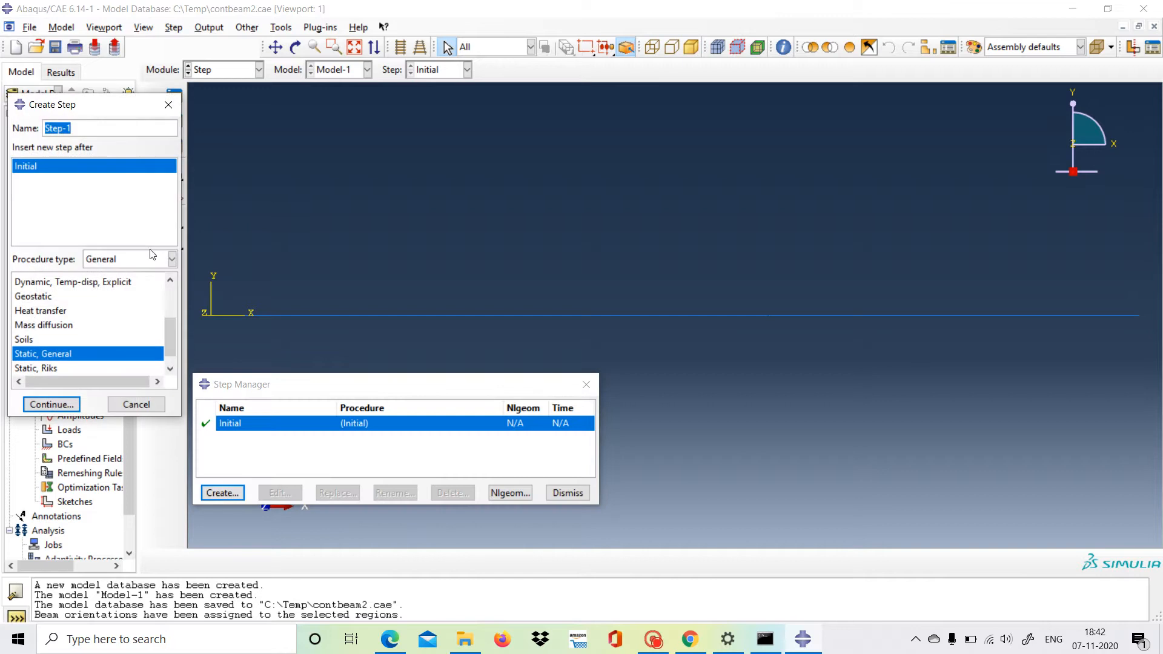
pyautogui.click(76, 405)
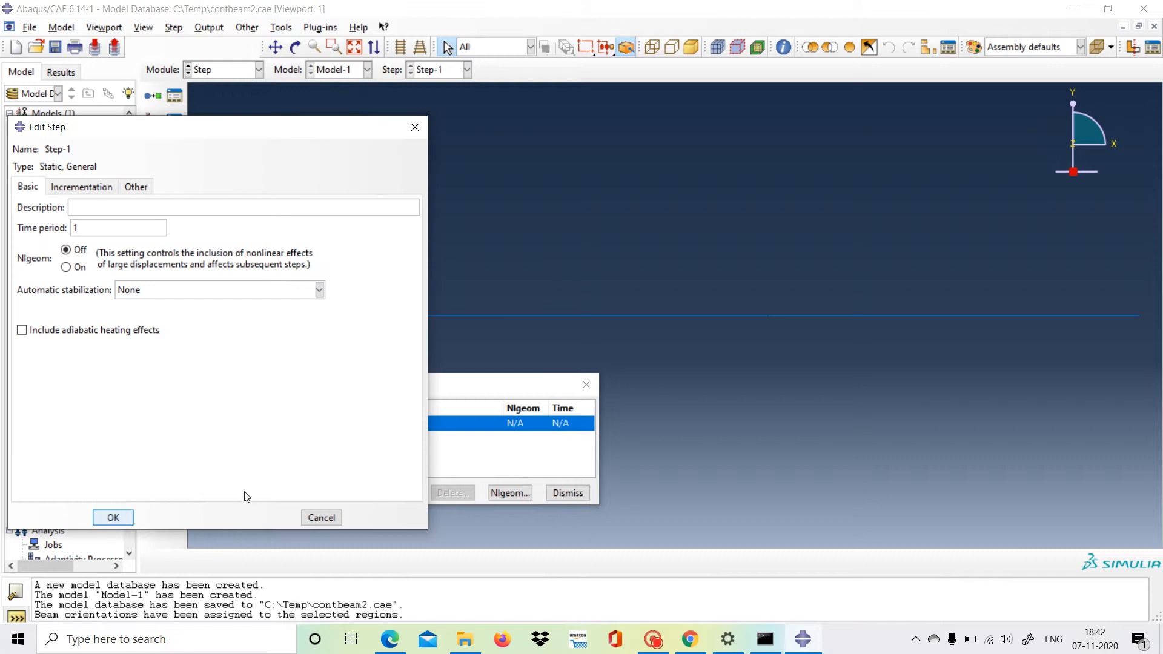
pyautogui.press('Return')
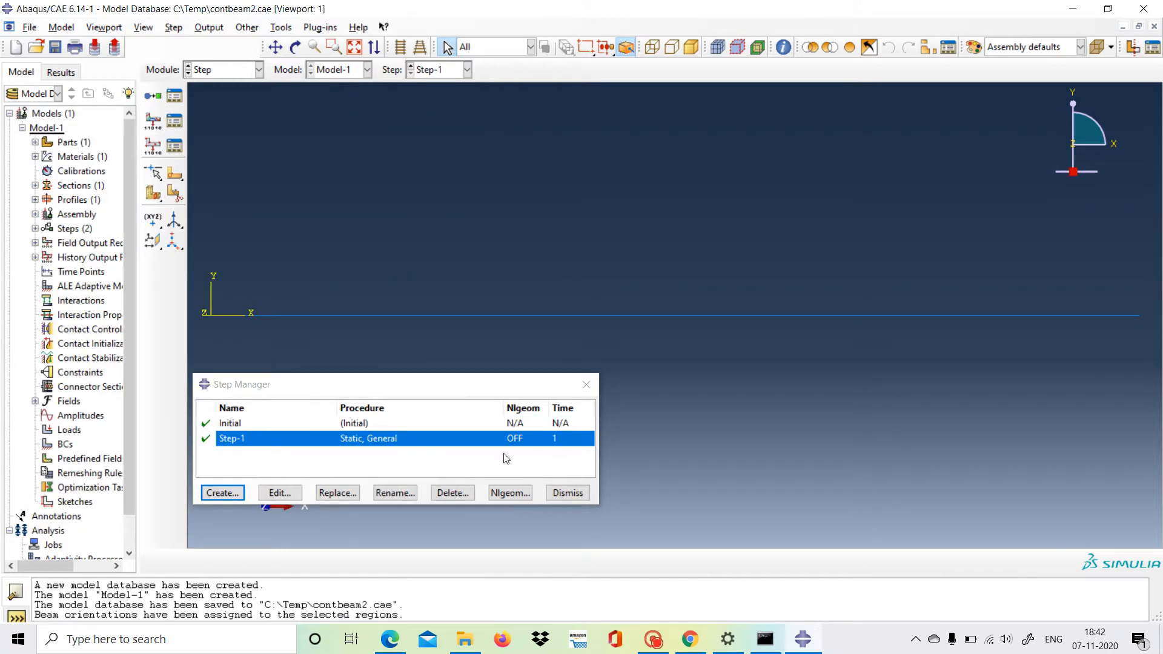
pyautogui.click(568, 494)
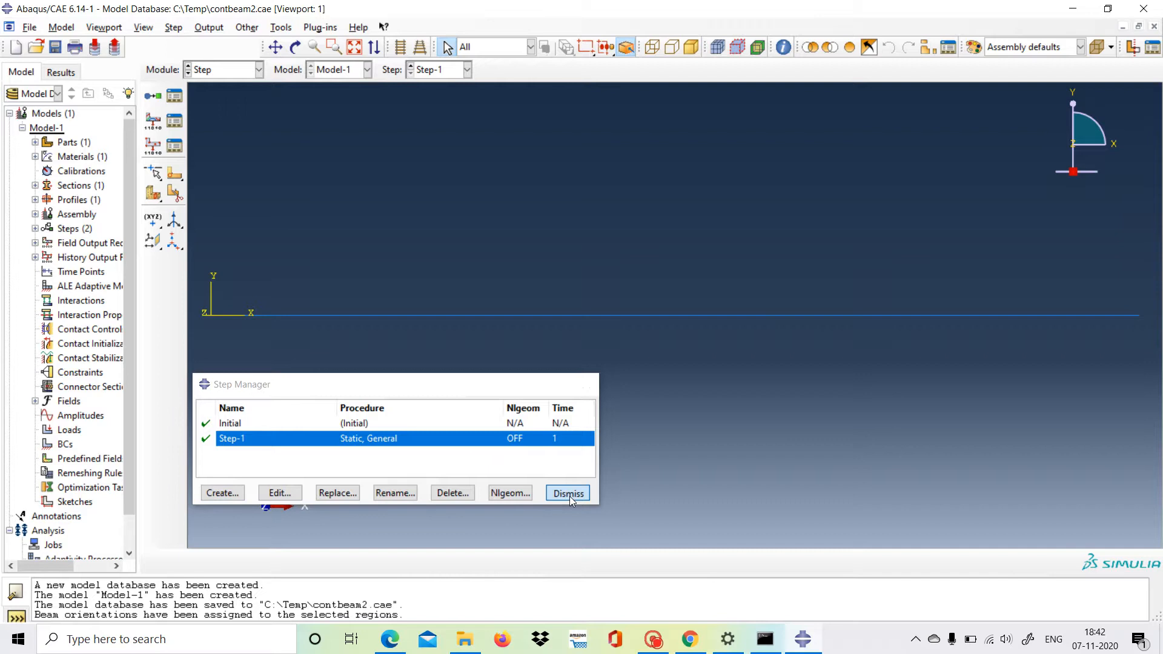
# Step: Create a new field output request for Step-1 and include the stress variables S and MISES
pyautogui.click(175, 123)
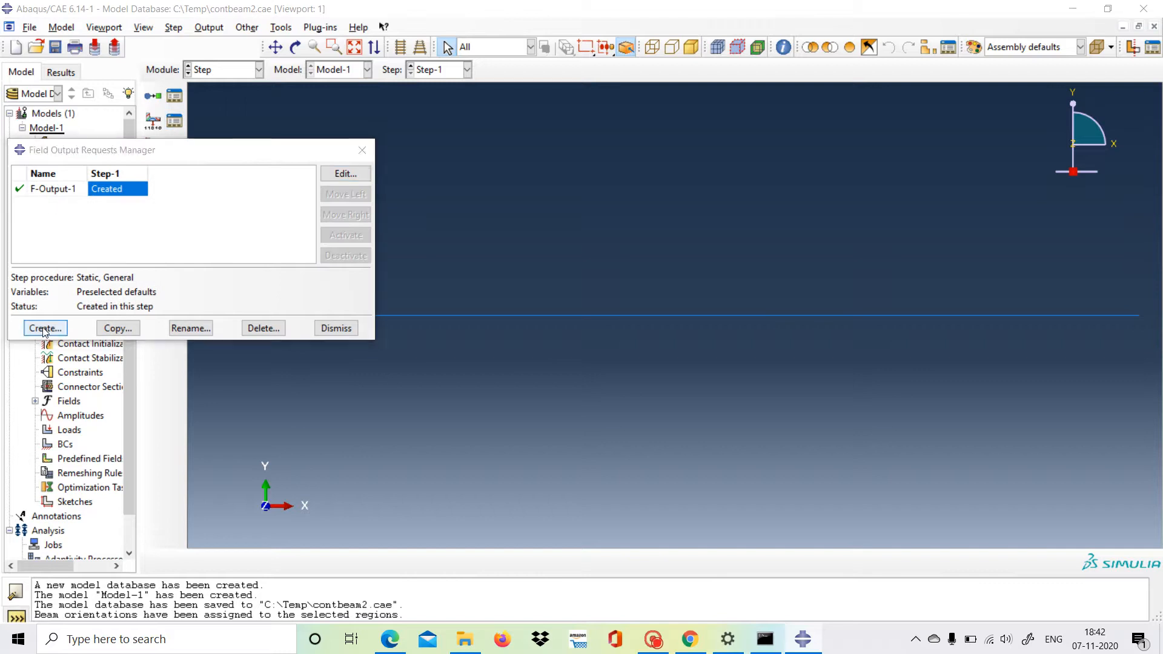
pyautogui.click(44, 329)
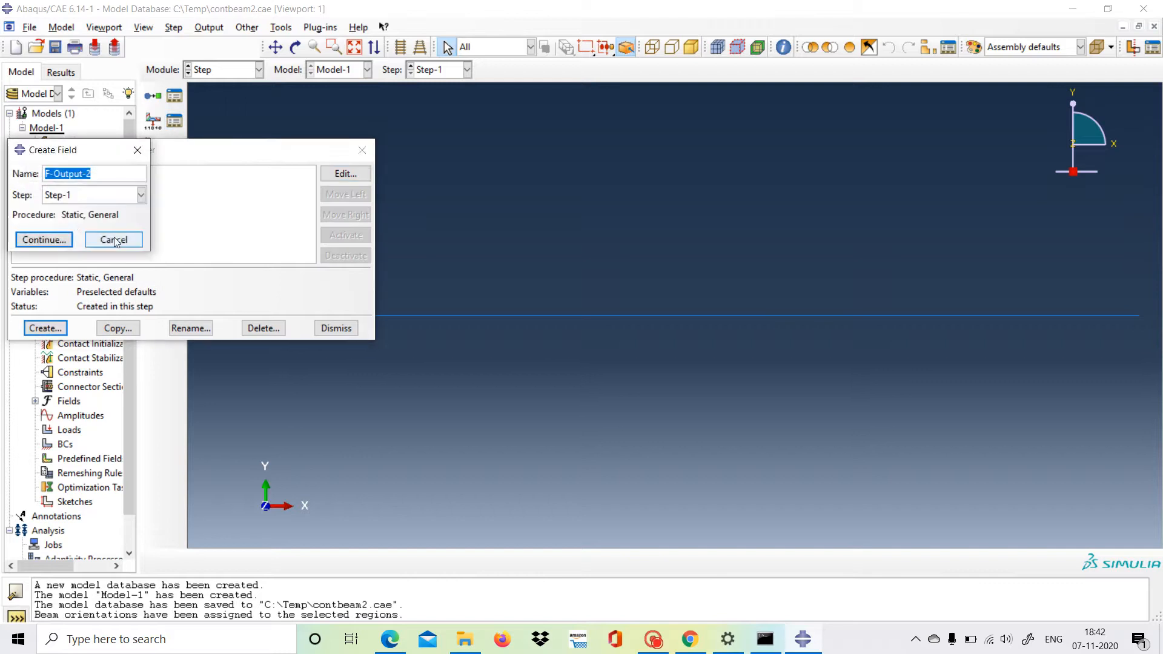
pyautogui.click(56, 241)
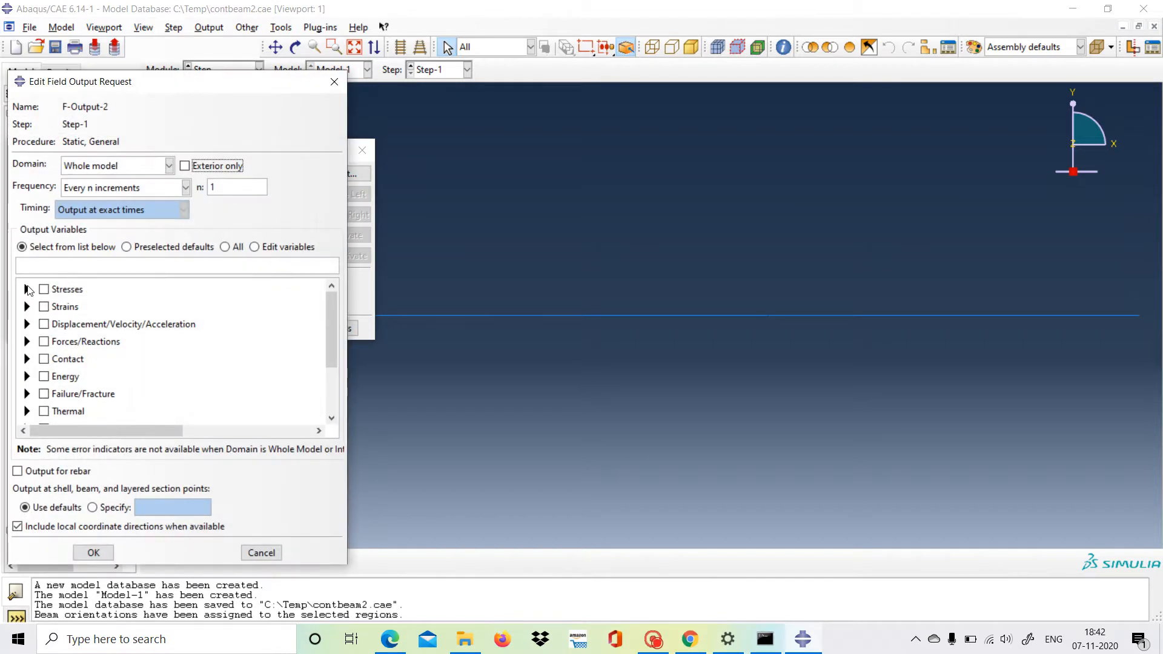
pyautogui.click(27, 289)
pyautogui.click(63, 304)
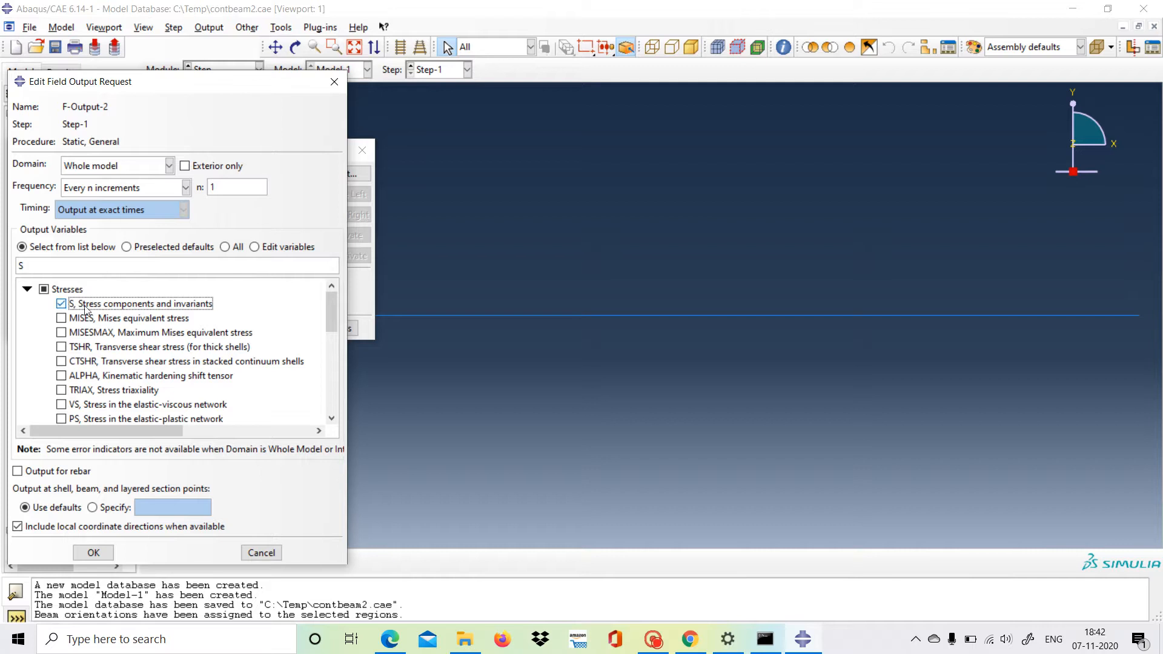
pyautogui.click(62, 319)
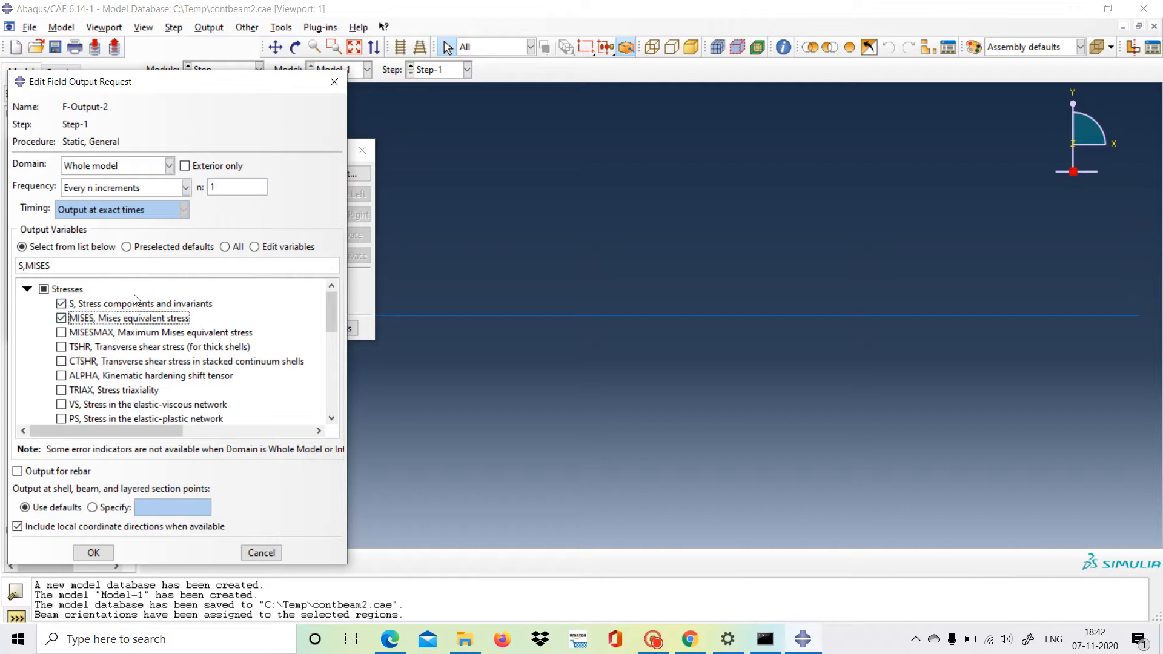
# Step: Add the total strain components E to the field output request
pyautogui.scroll(-3, 156, 306)
pyautogui.scroll(-1, 156, 306)
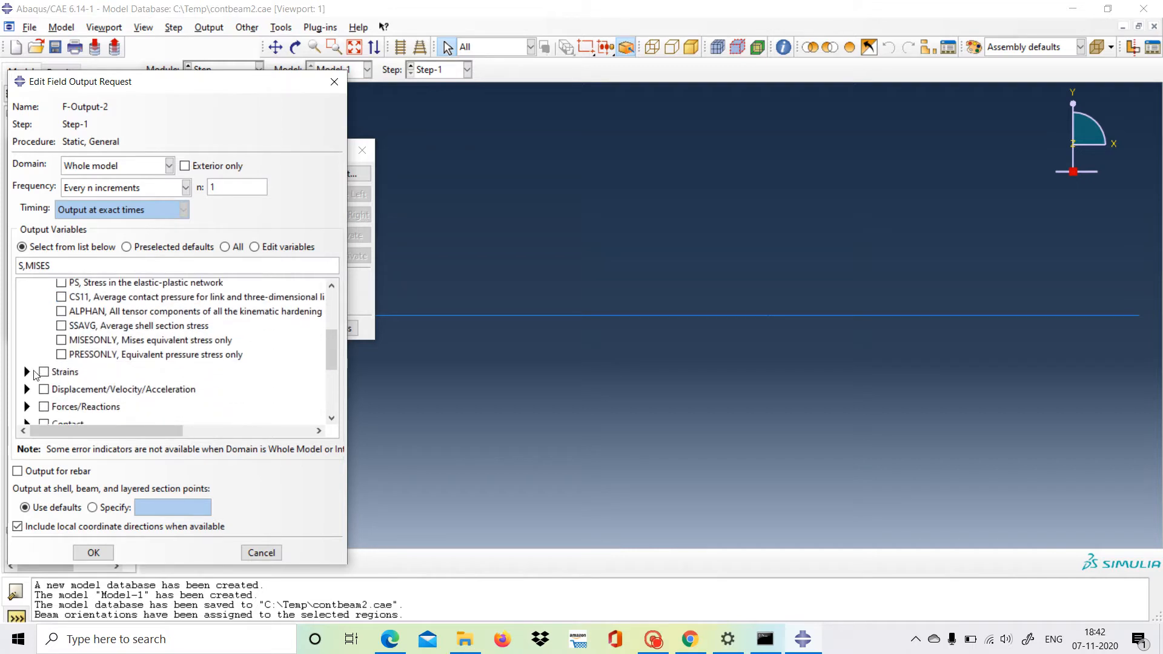
pyautogui.click(28, 372)
pyautogui.click(62, 386)
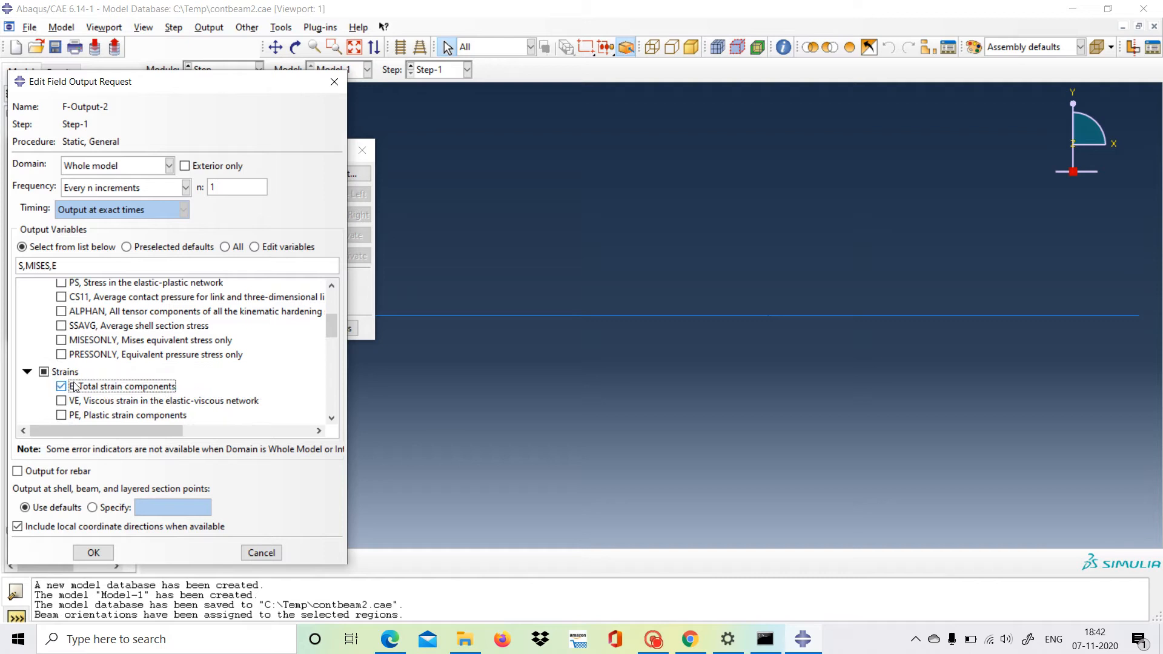
# Step: Add the displacement variables U, UT and UR to the field output request
pyautogui.scroll(-2, 159, 364)
pyautogui.scroll(-2, 169, 343)
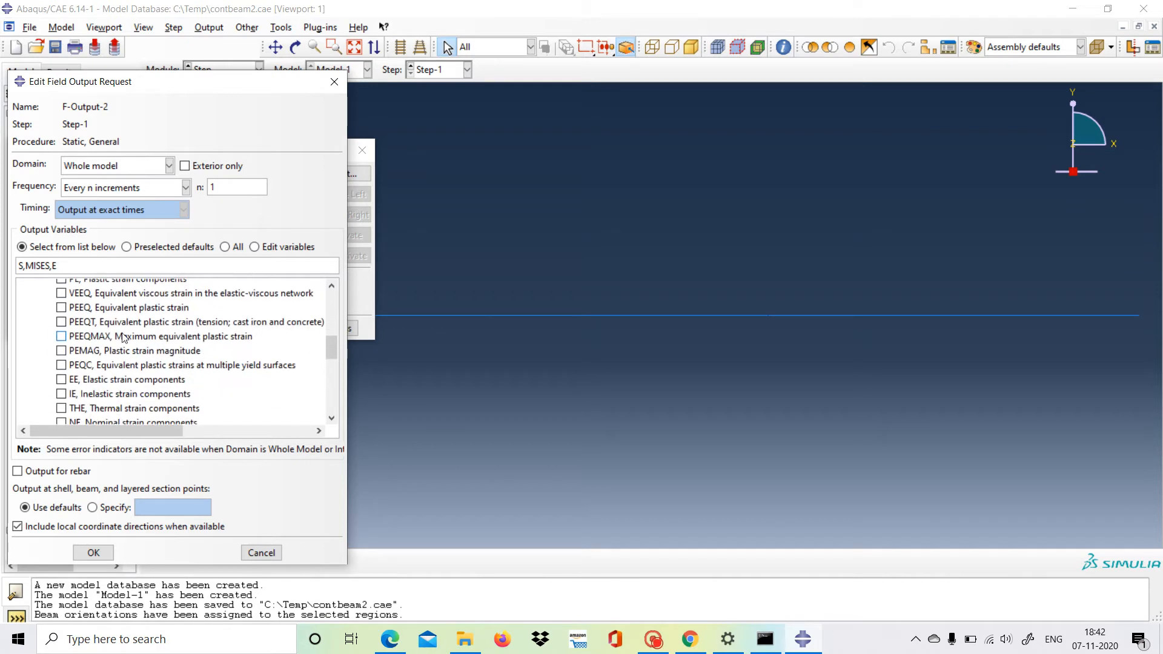
pyautogui.scroll(-3, 141, 330)
pyautogui.scroll(-3, 141, 330)
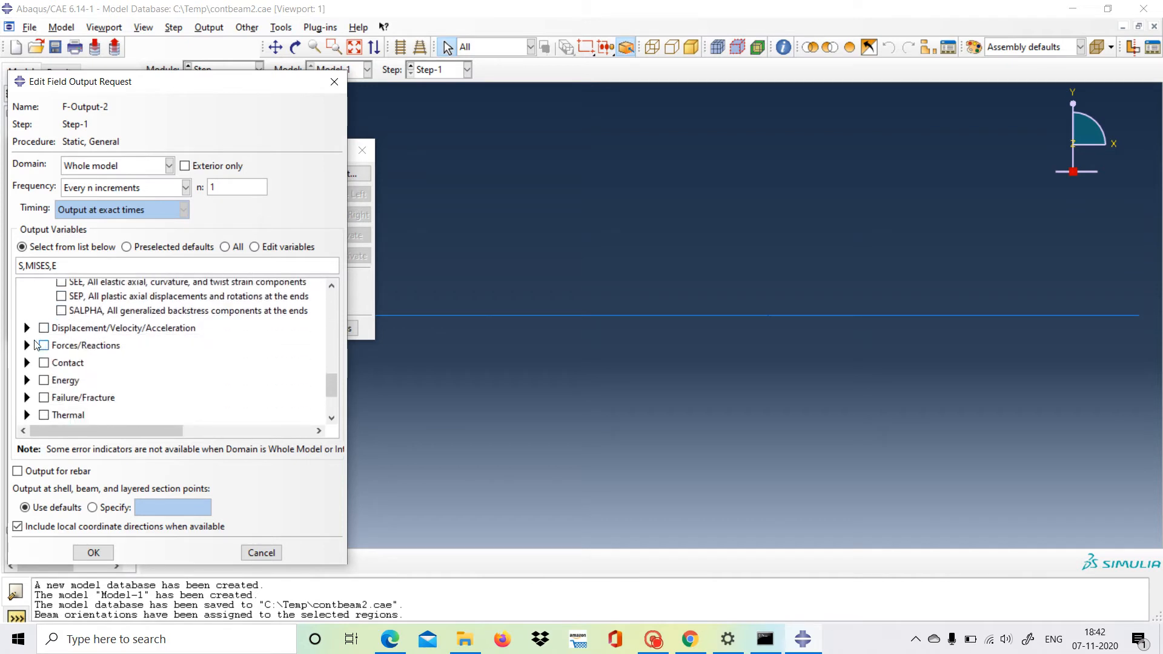
pyautogui.click(28, 328)
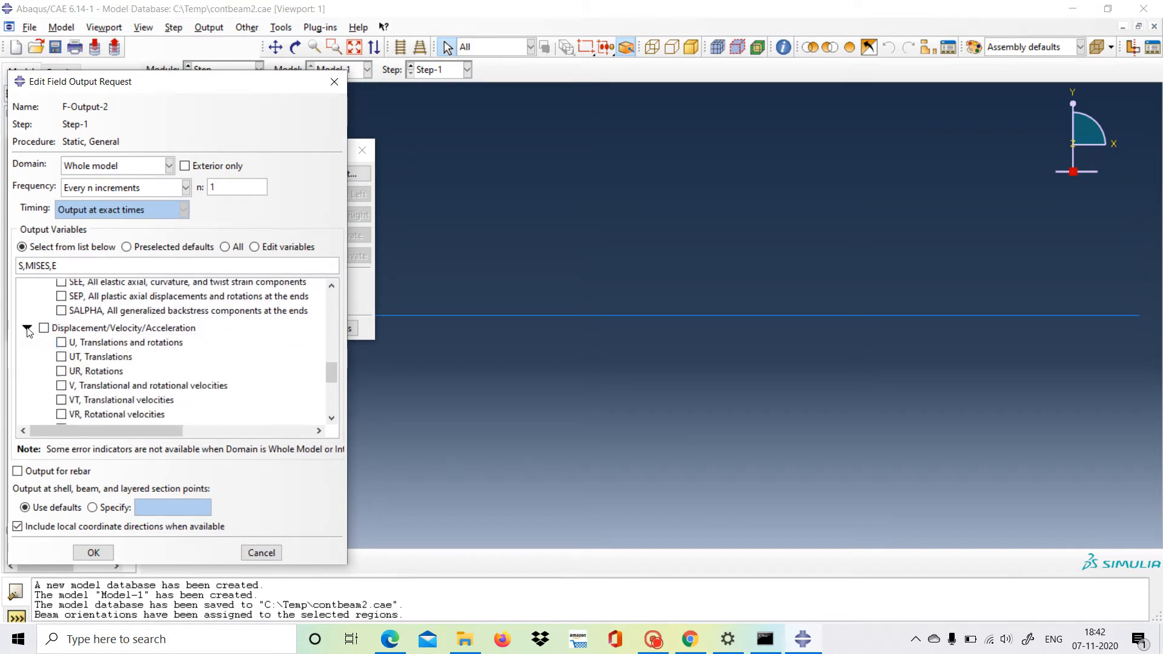
pyautogui.click(61, 342)
pyautogui.click(61, 356)
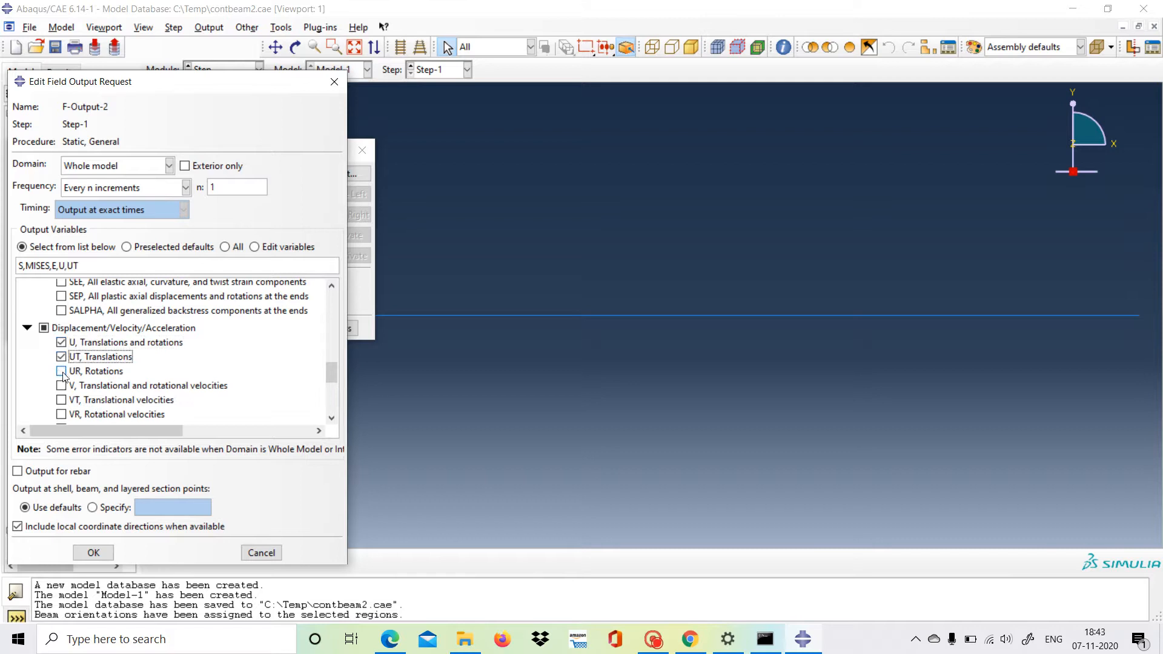
pyautogui.click(61, 371)
# Step: Add the reaction variables RF, RT and RM, then confirm the field output request and close its manager
pyautogui.scroll(-4, 58, 352)
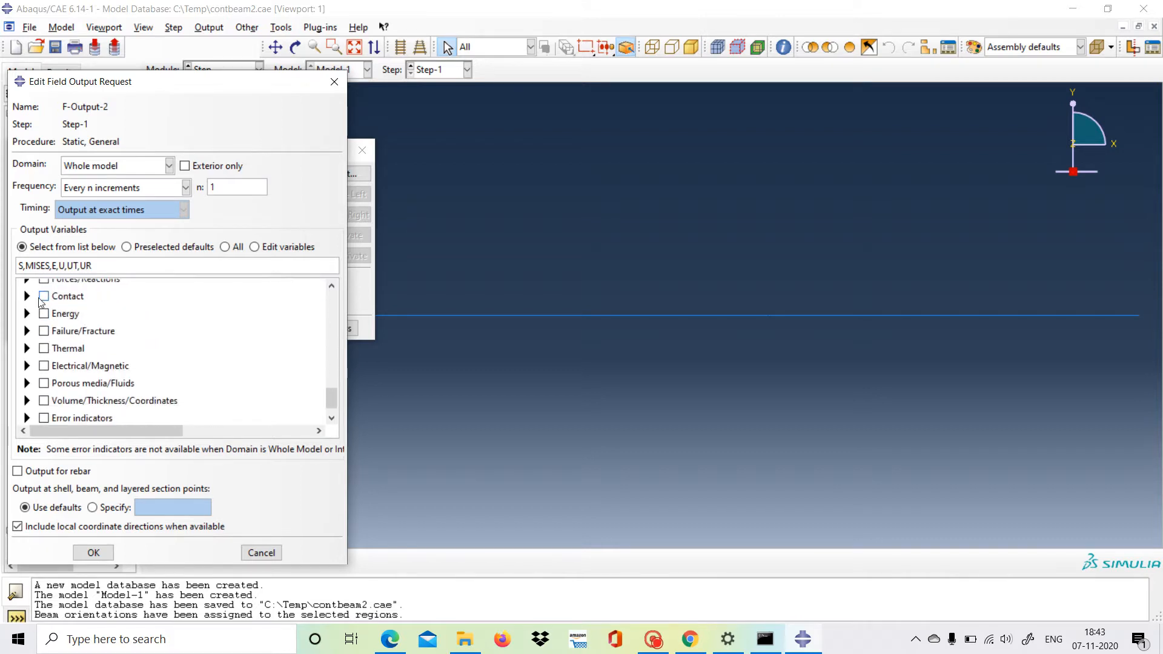
pyautogui.scroll(1, 40, 301)
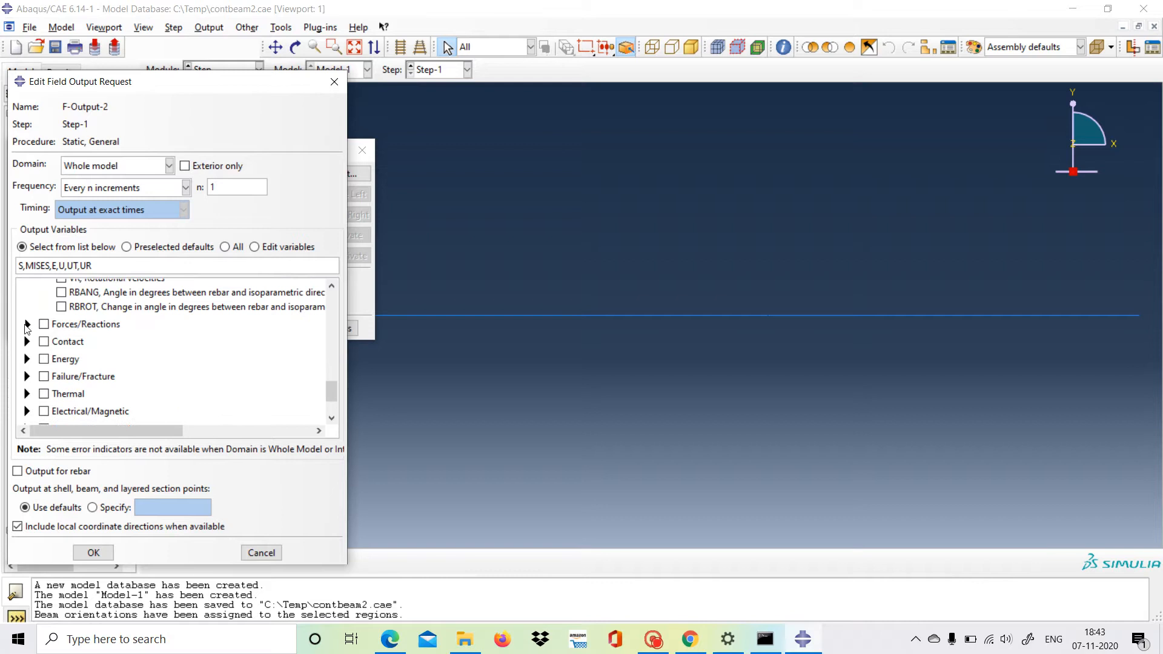
pyautogui.click(27, 325)
pyautogui.click(61, 339)
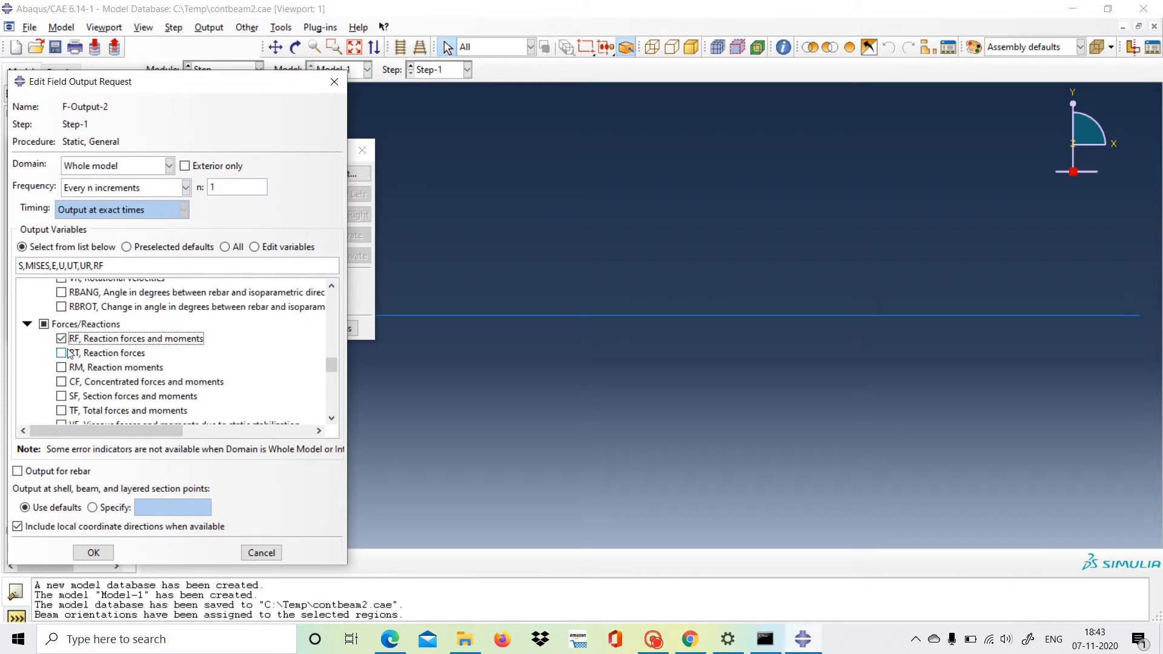
pyautogui.click(61, 353)
pyautogui.click(61, 368)
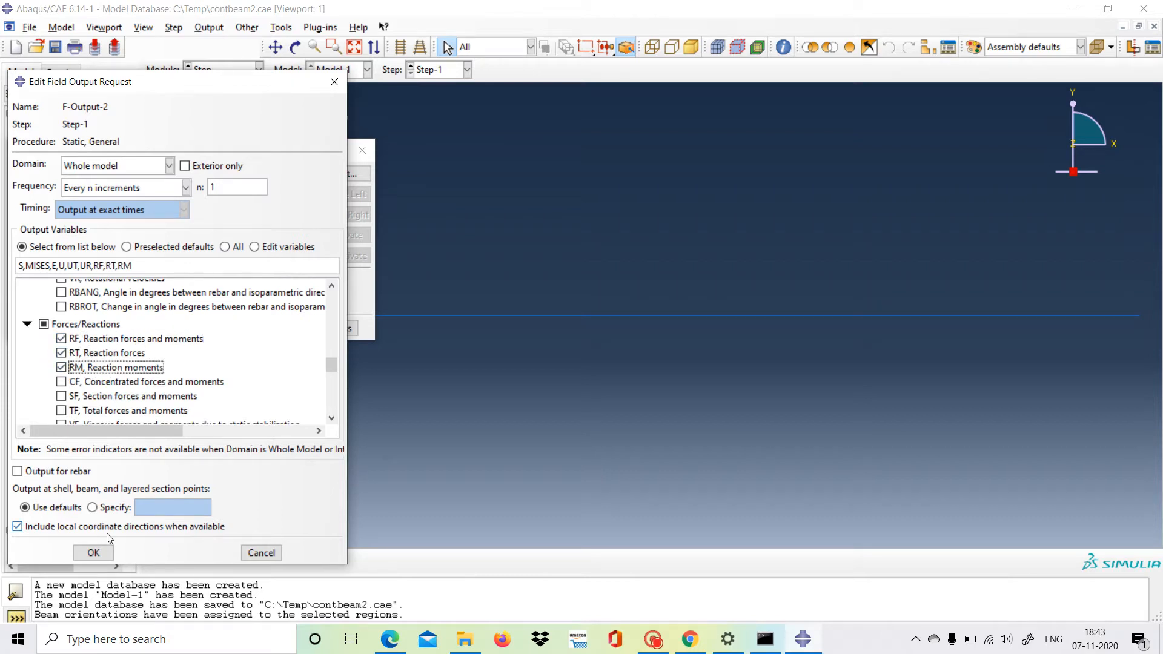
pyautogui.click(93, 553)
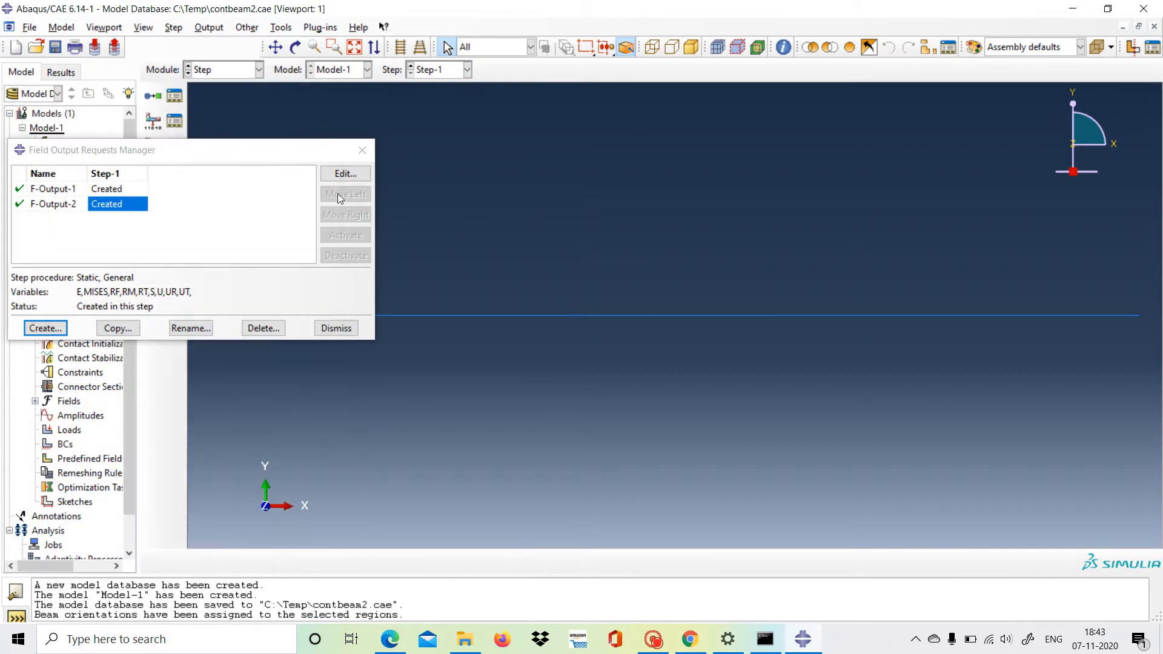
pyautogui.click(337, 328)
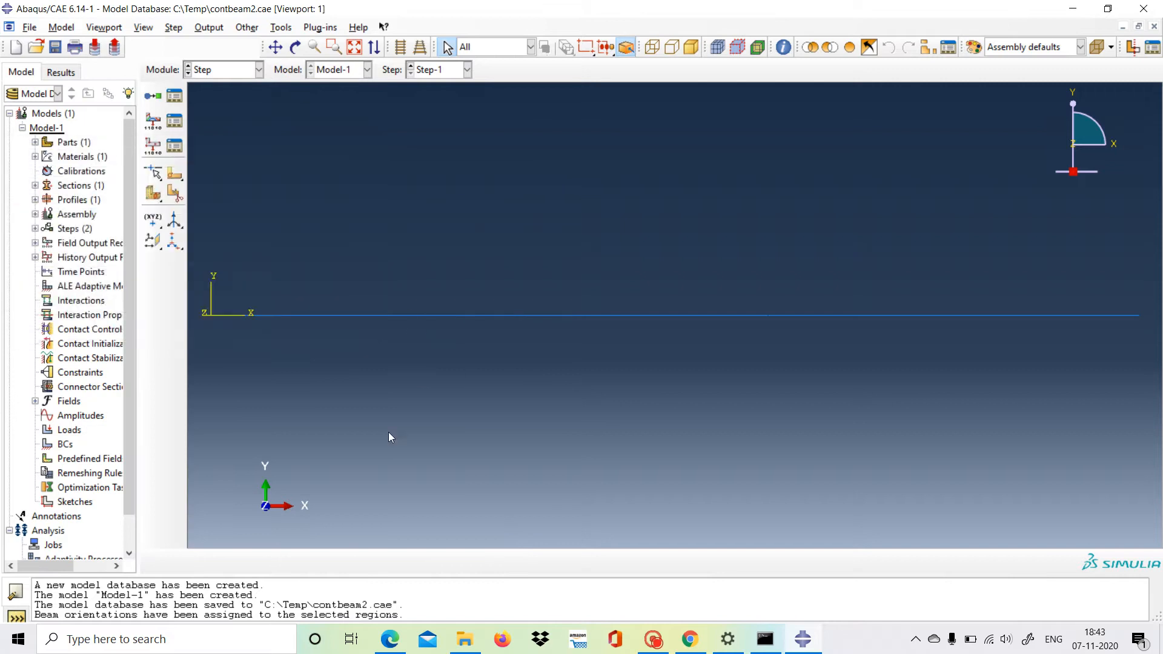
# Step: In the Load module, start a mechanical concentrated force in Step-1 and choose the beam's right end point as its region
pyautogui.click(258, 70)
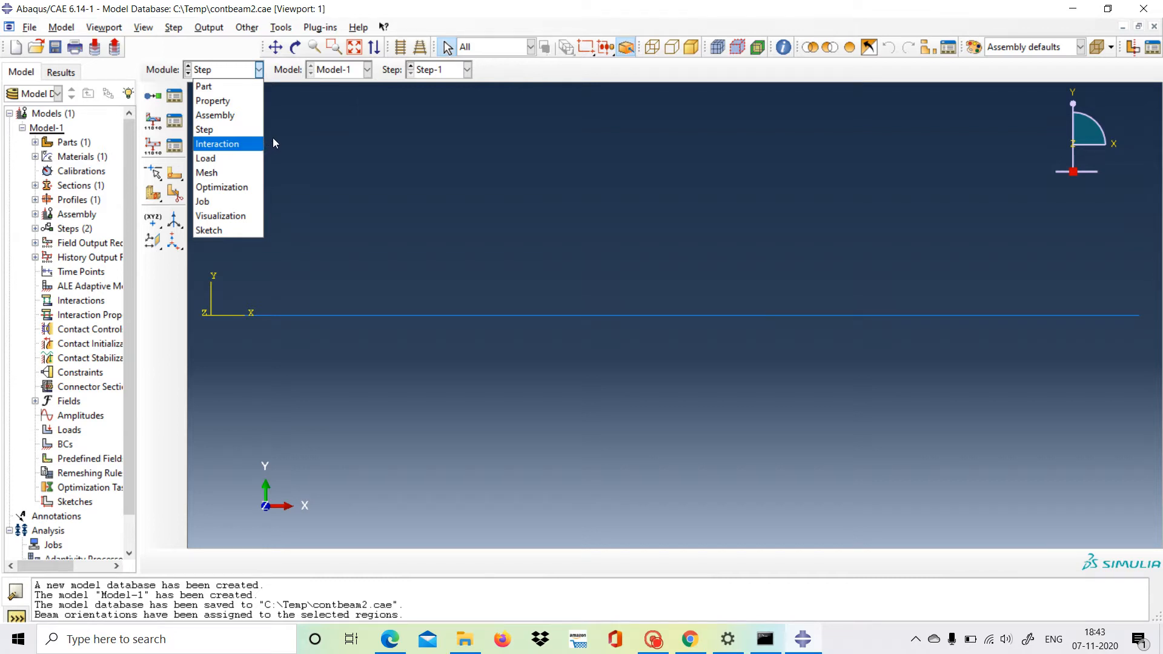
pyautogui.click(242, 165)
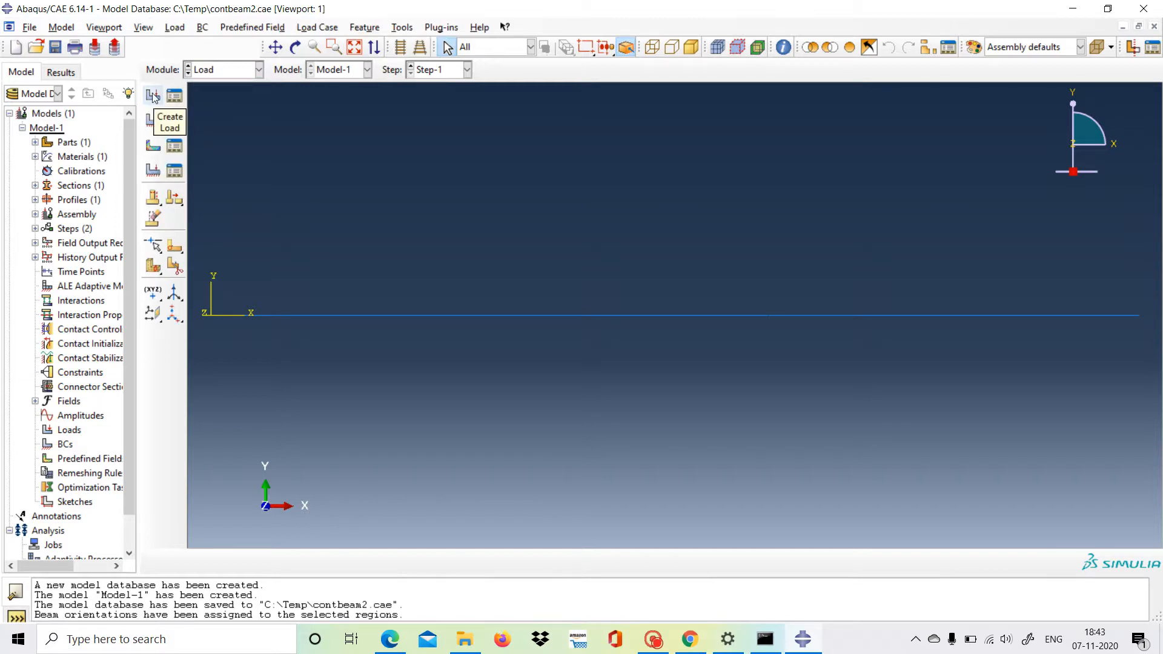
pyautogui.click(154, 96)
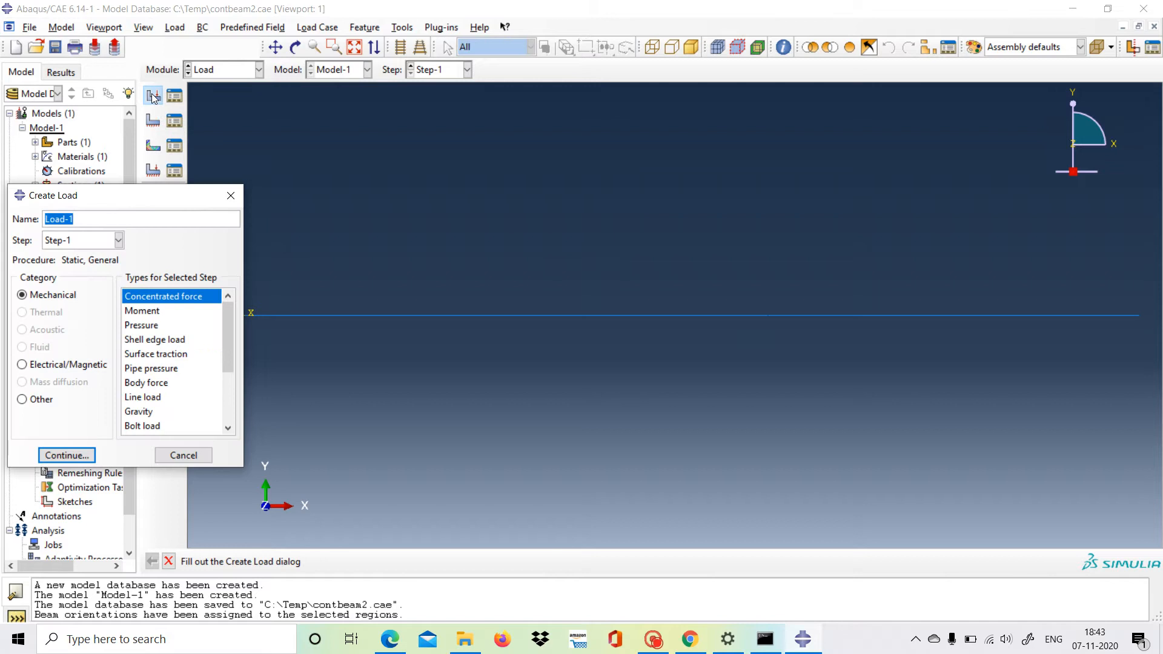
pyautogui.click(204, 300)
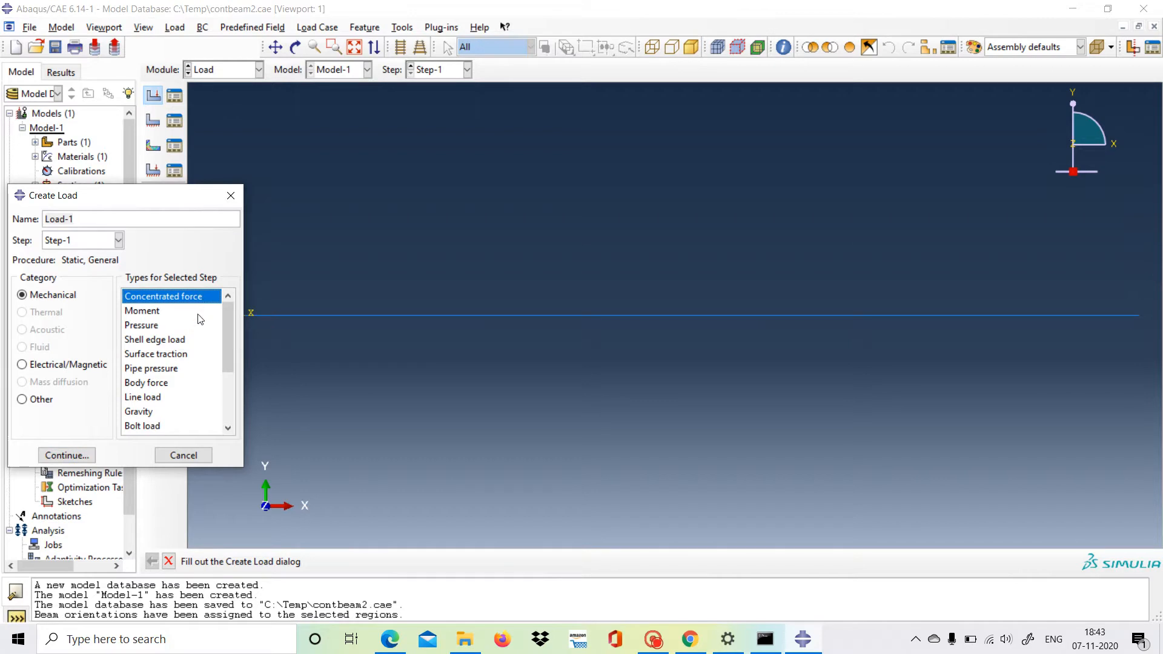
pyautogui.click(65, 455)
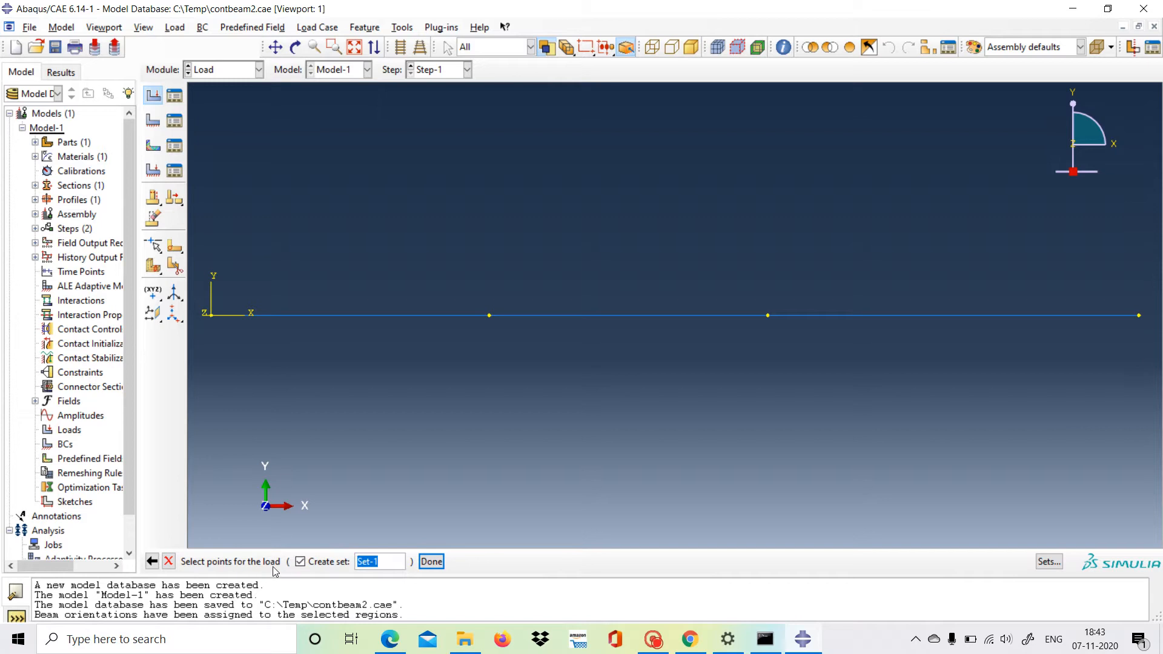
pyautogui.moveTo(803, 642)
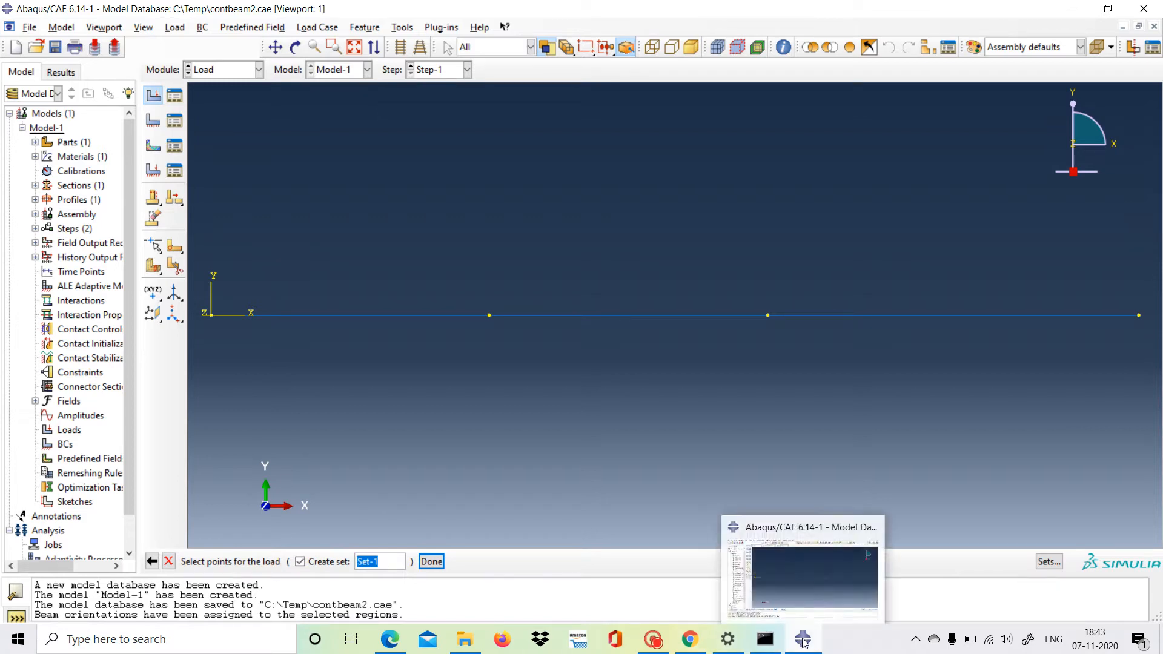
pyautogui.moveTo(390, 640)
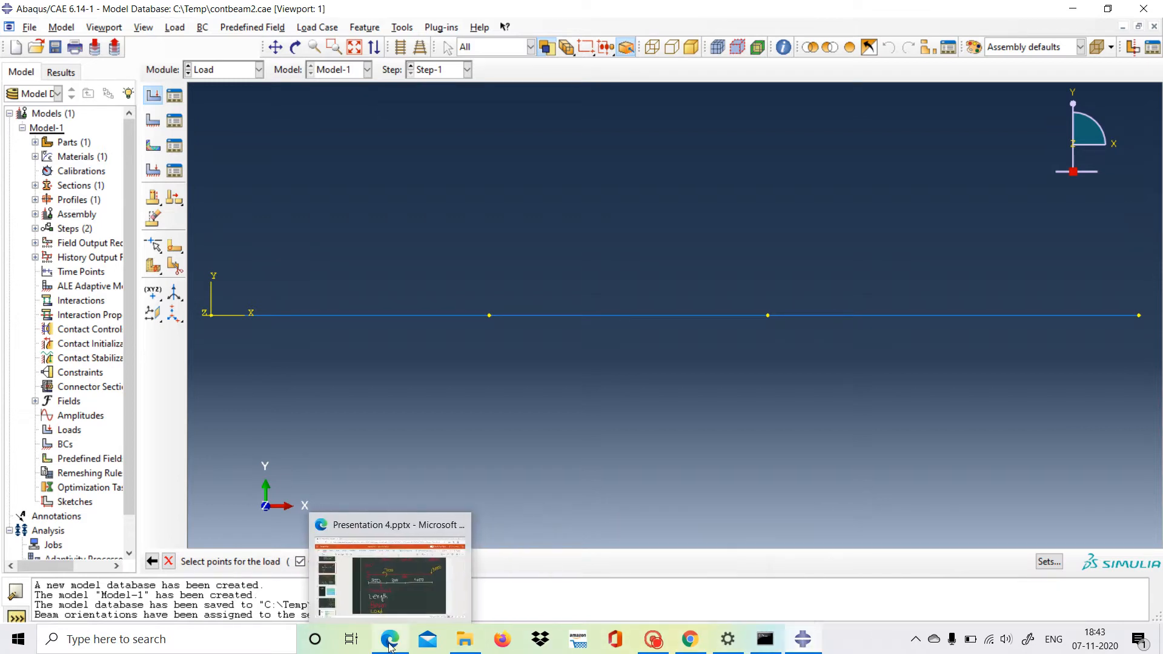
pyautogui.moveTo(418, 595)
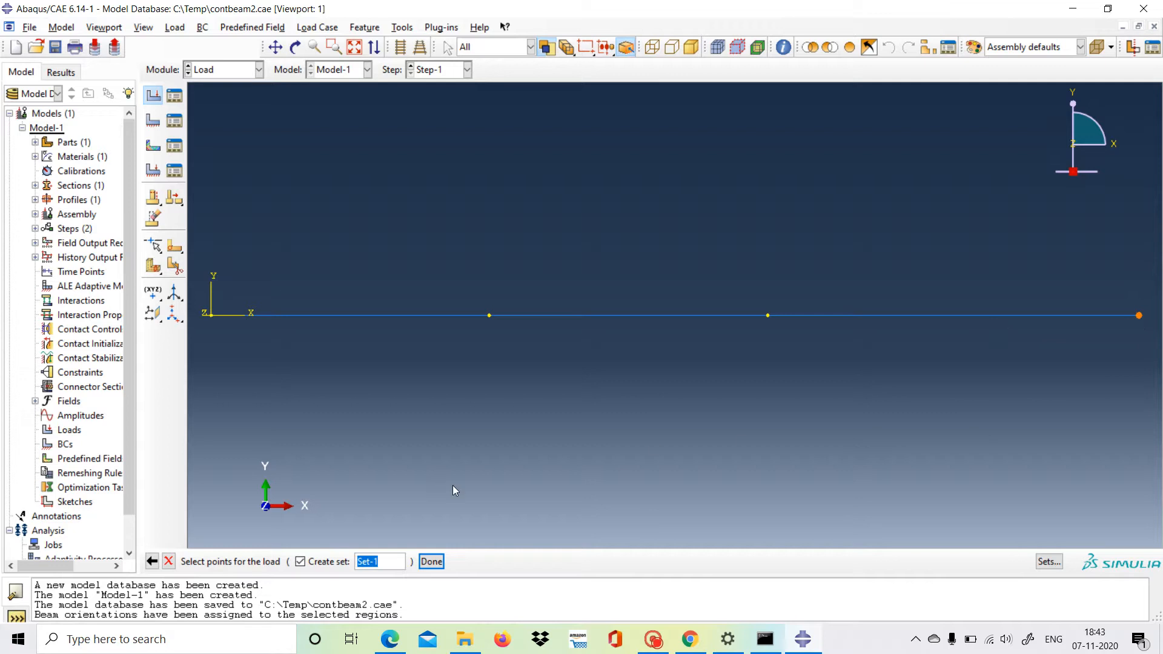
pyautogui.click(433, 562)
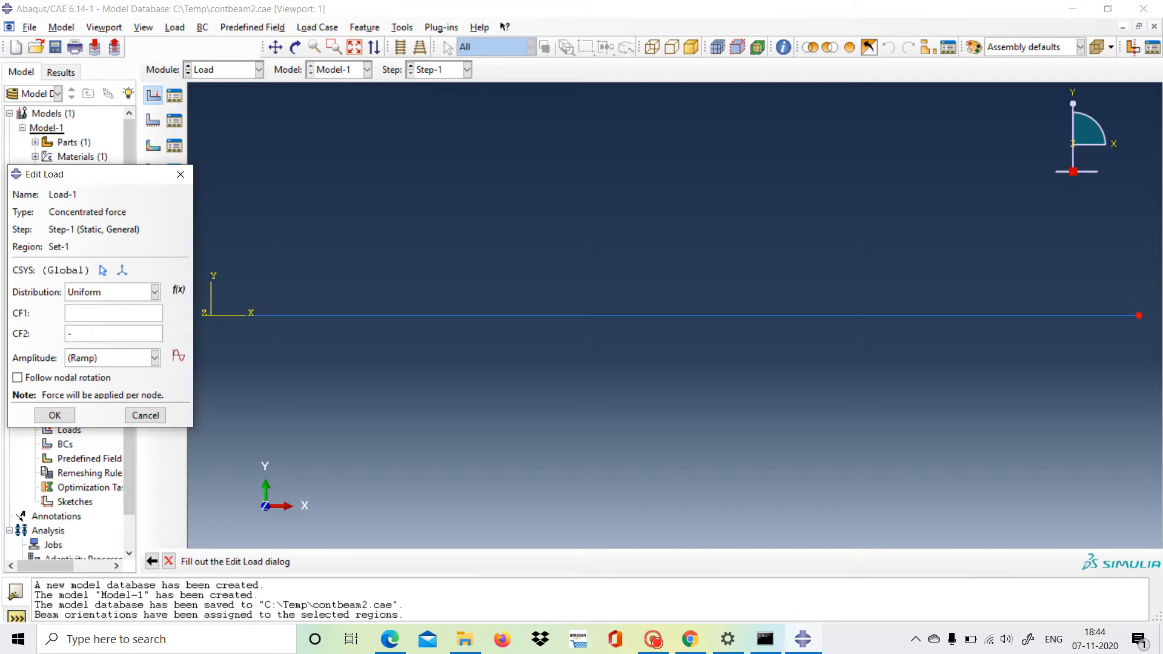
# Step: Set the concentrated force's CF2 to -9000, make it follow nodal rotation and confirm the load
pyautogui.click(71, 334)
pyautogui.write('-9000')
pyautogui.click(18, 377)
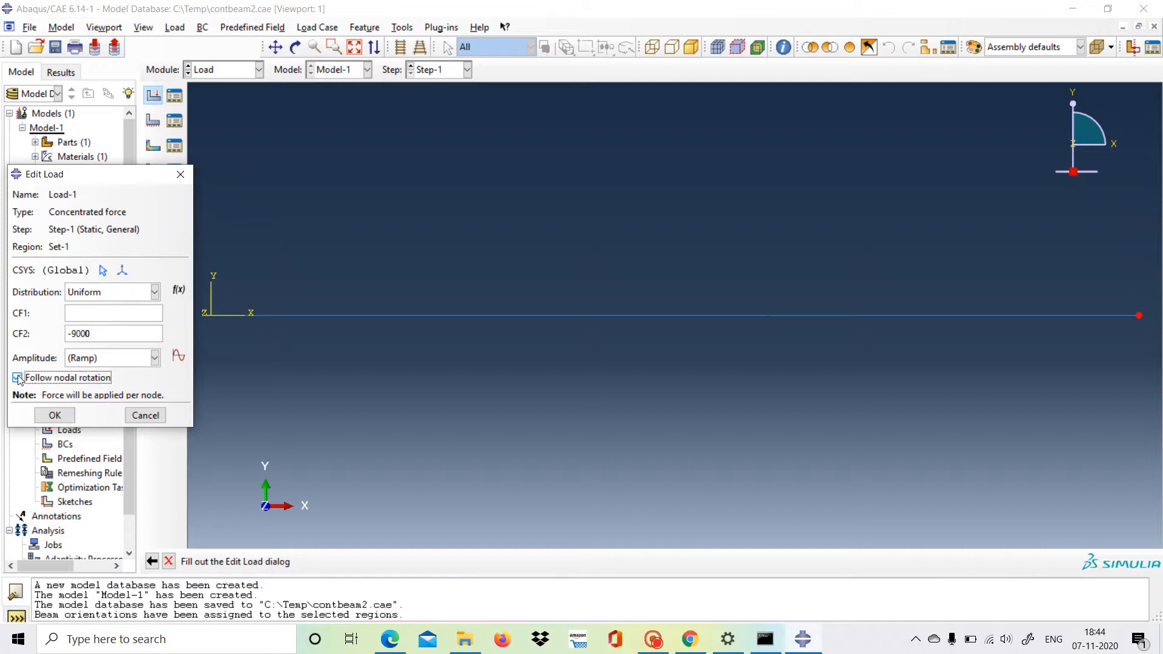
pyautogui.click(54, 415)
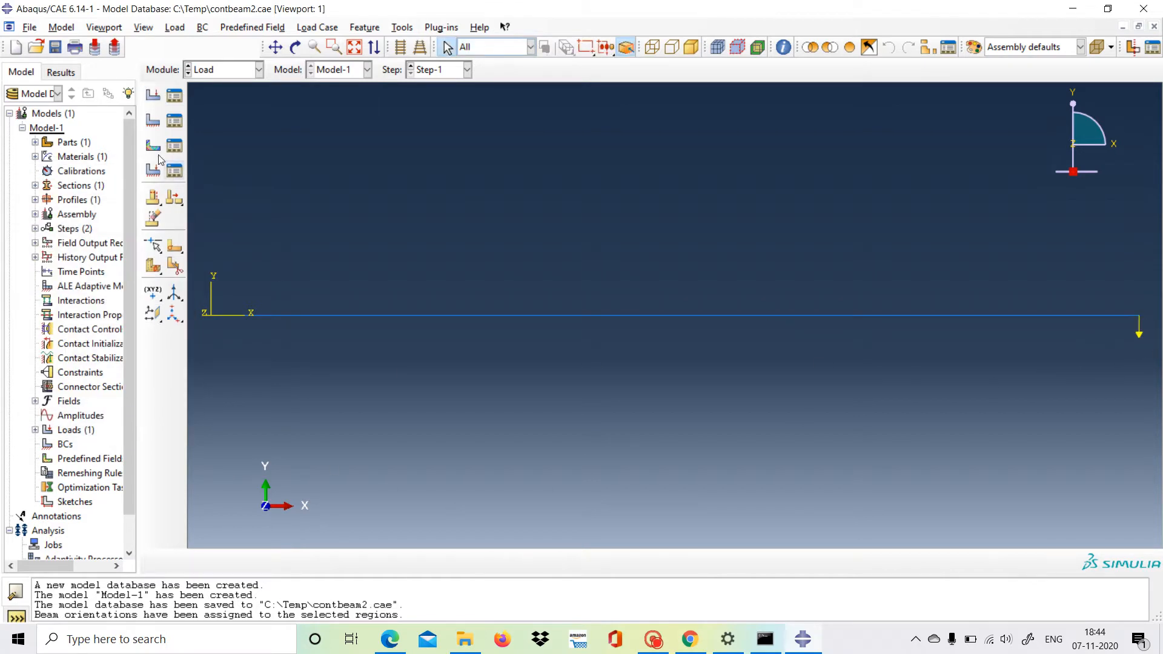
# Step: Create a mechanical moment load in Step-1 at the beam's interior point nearer the left end, with CM3 set to -700
pyautogui.click(153, 97)
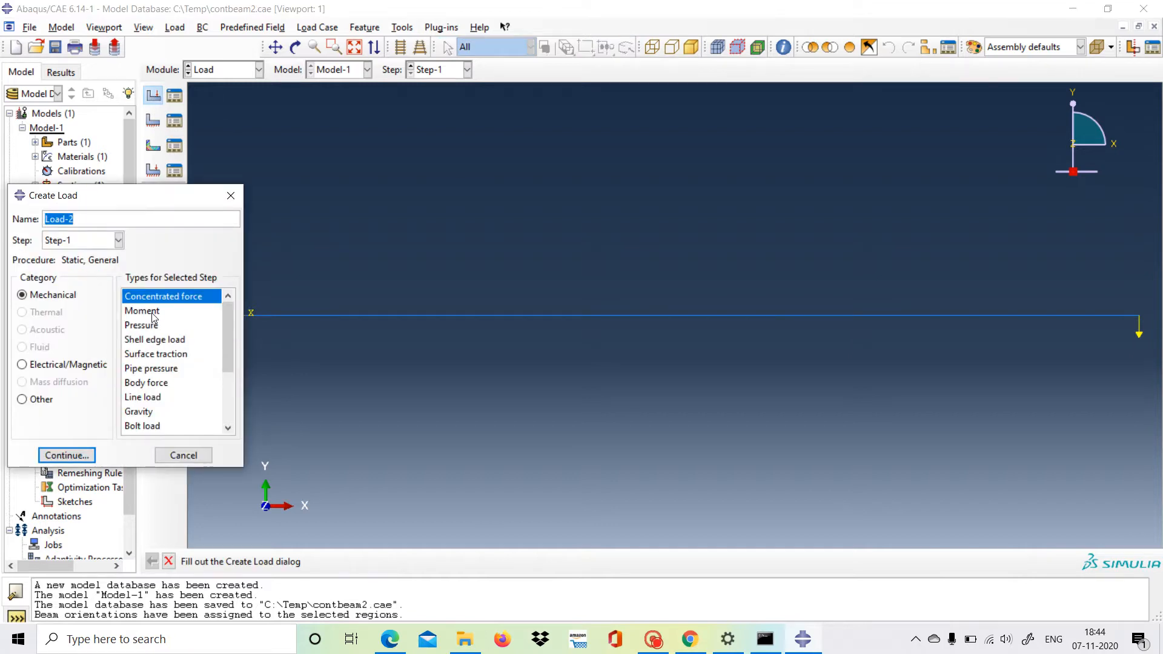
pyautogui.click(151, 311)
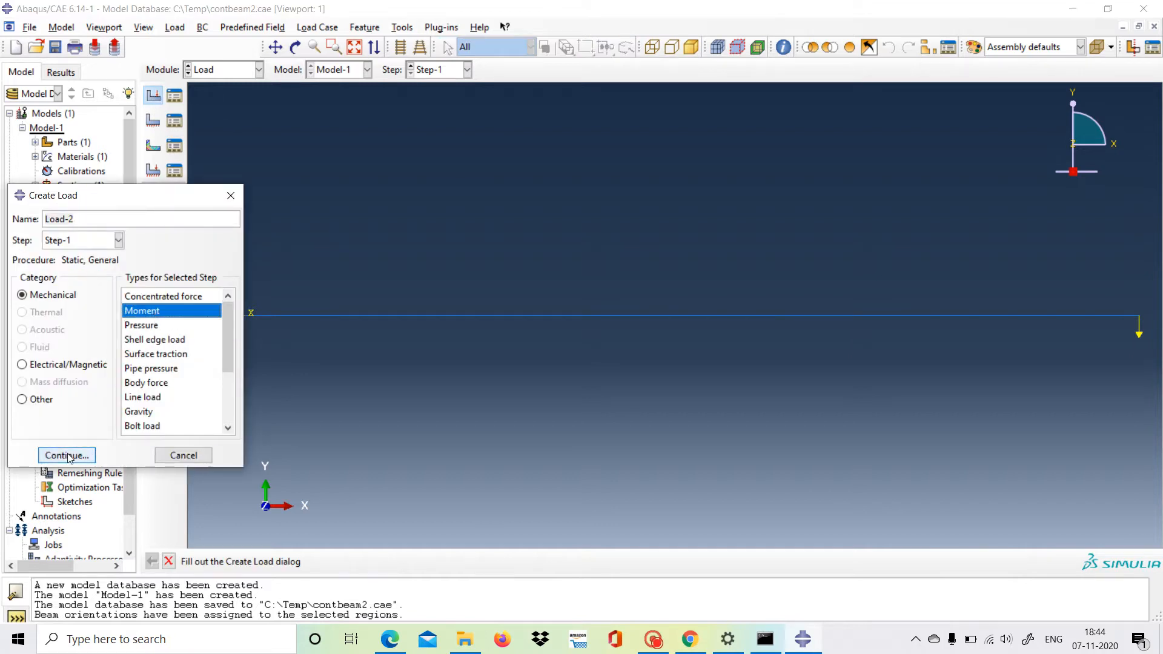
pyautogui.click(90, 455)
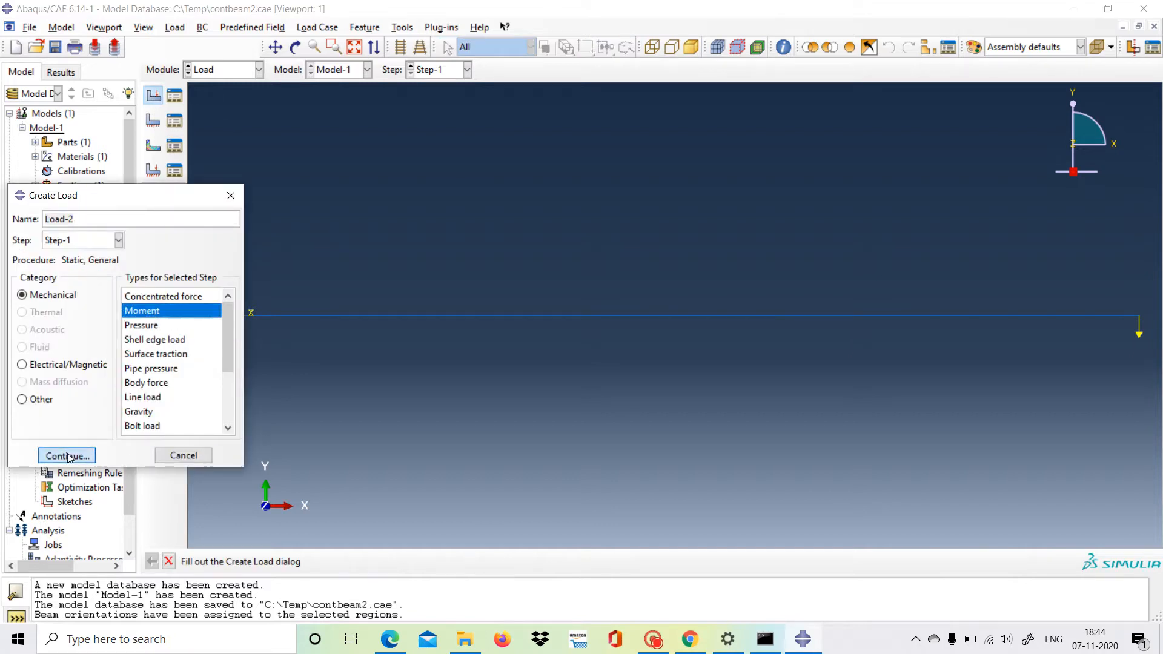
pyautogui.click(489, 316)
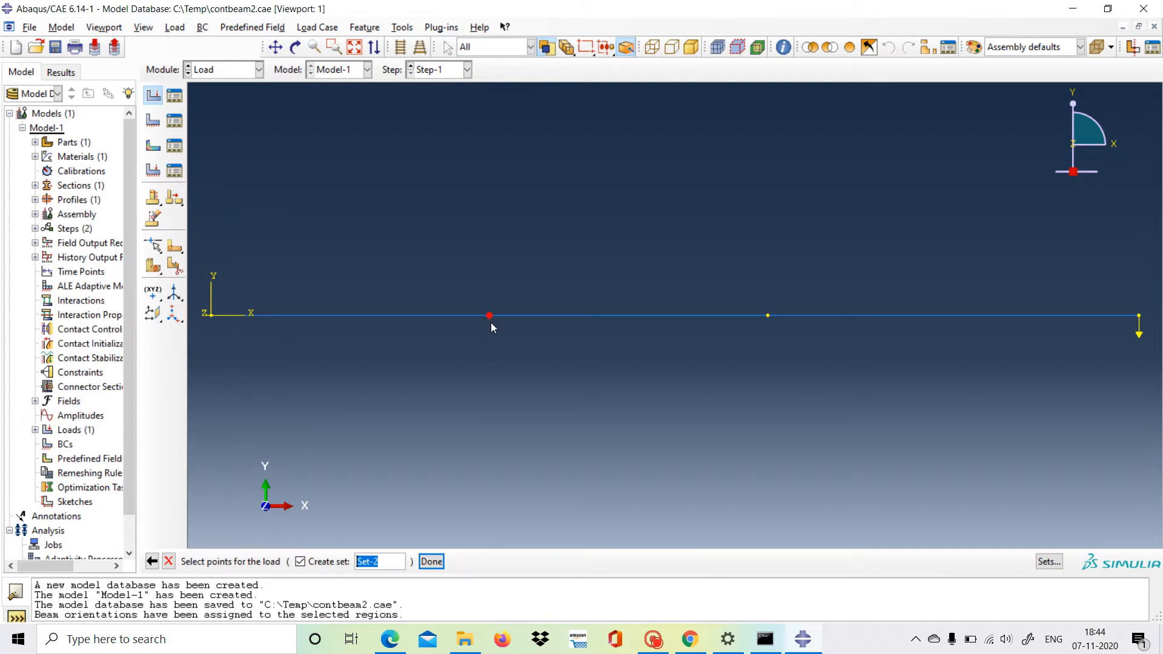
pyautogui.click(431, 562)
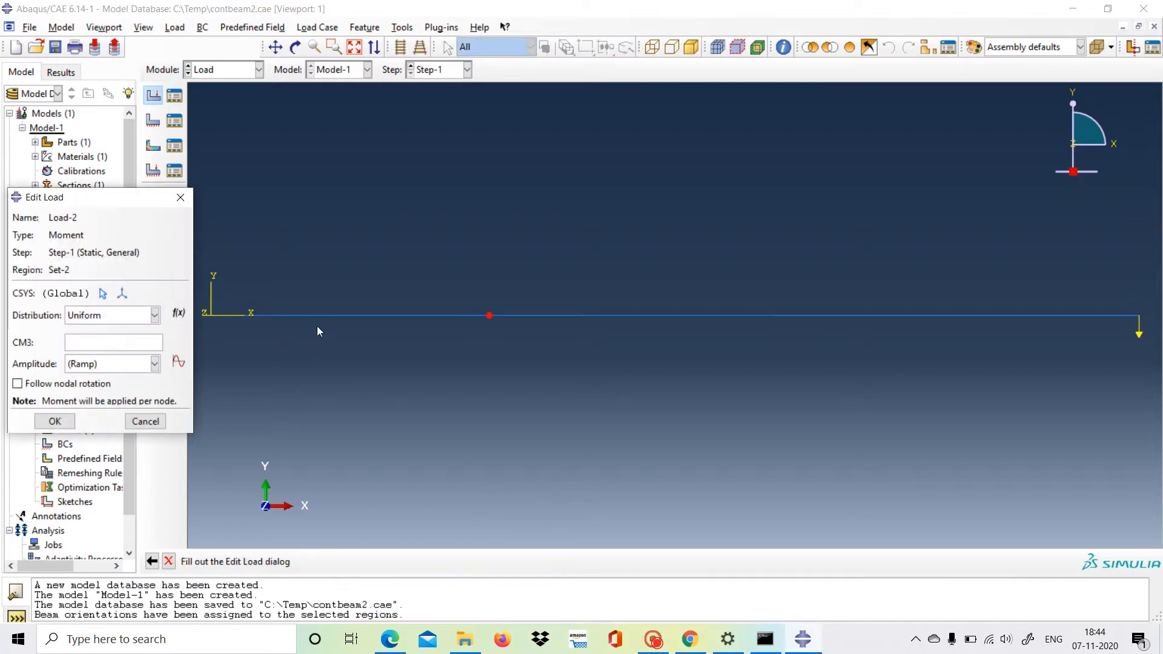
pyautogui.write('-700')
pyautogui.click(58, 423)
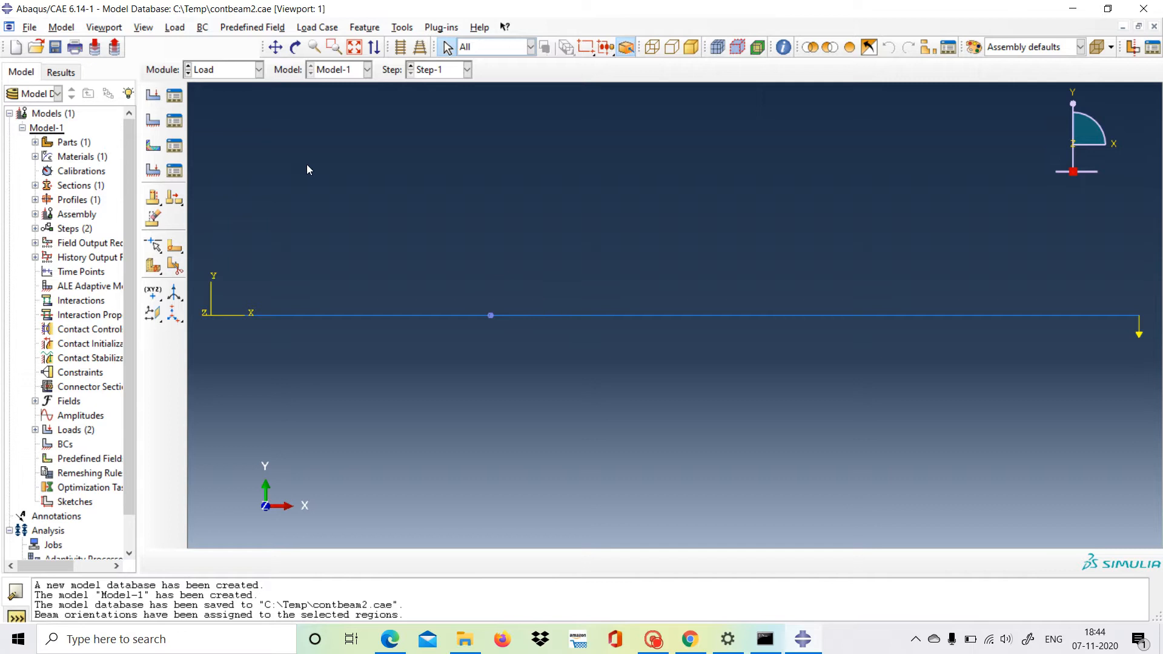
# Step: Start a Displacement/Rotation boundary condition named fixed in Step-1 and choose the beam's left end point as its region
pyautogui.click(153, 122)
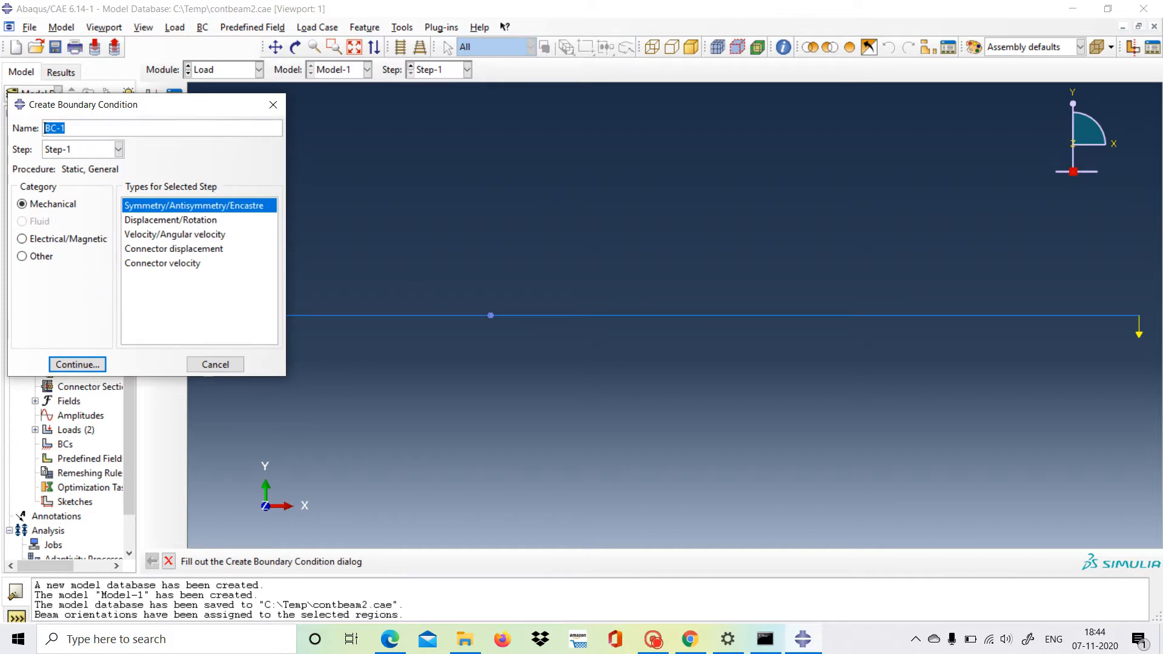
pyautogui.write('fixed')
pyautogui.click(147, 221)
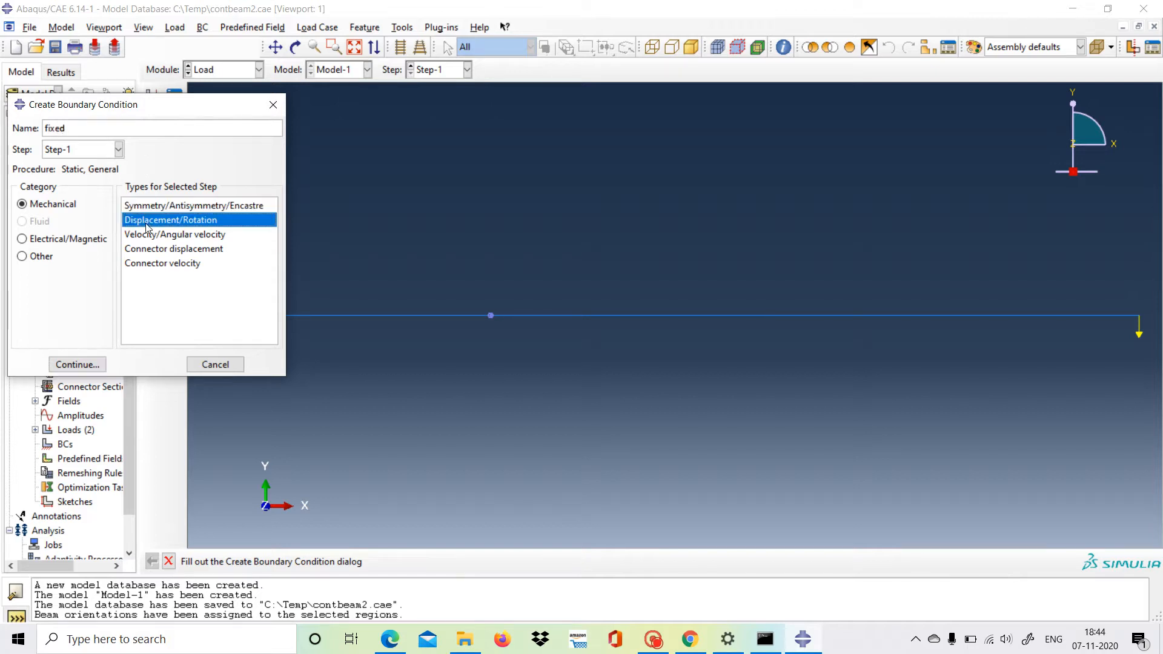
pyautogui.click(91, 365)
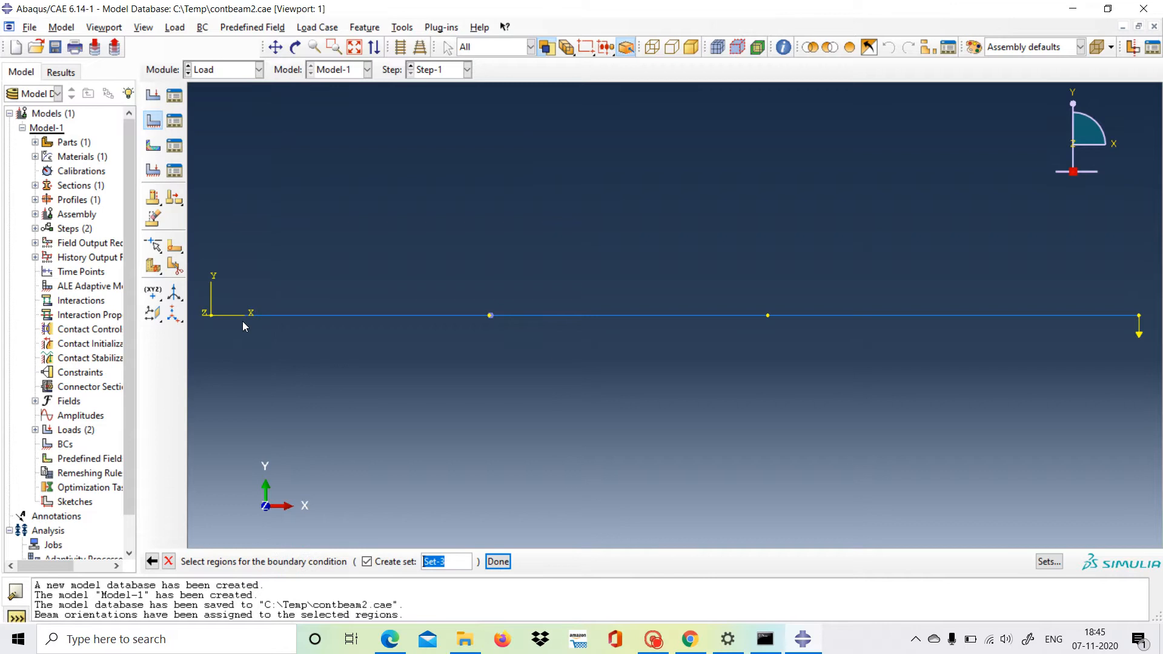
pyautogui.click(211, 315)
pyautogui.click(499, 563)
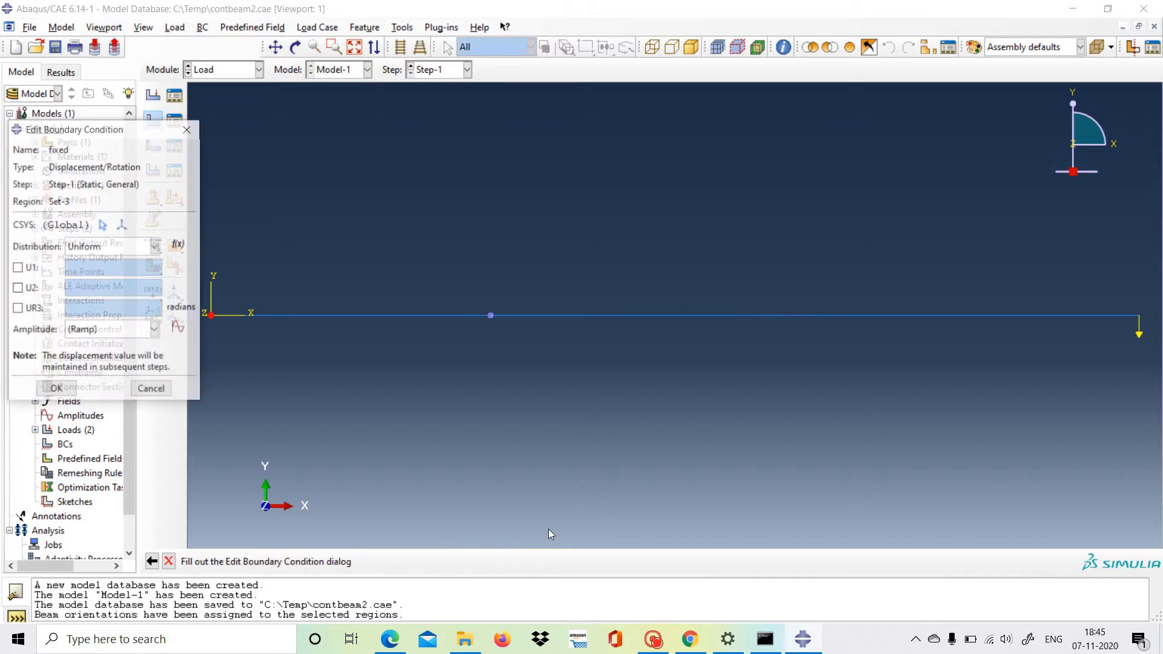
# Step: Constrain U1, U2 and UR3 to 0 for the fixed boundary condition and confirm it
pyautogui.click(17, 269)
pyautogui.click(17, 289)
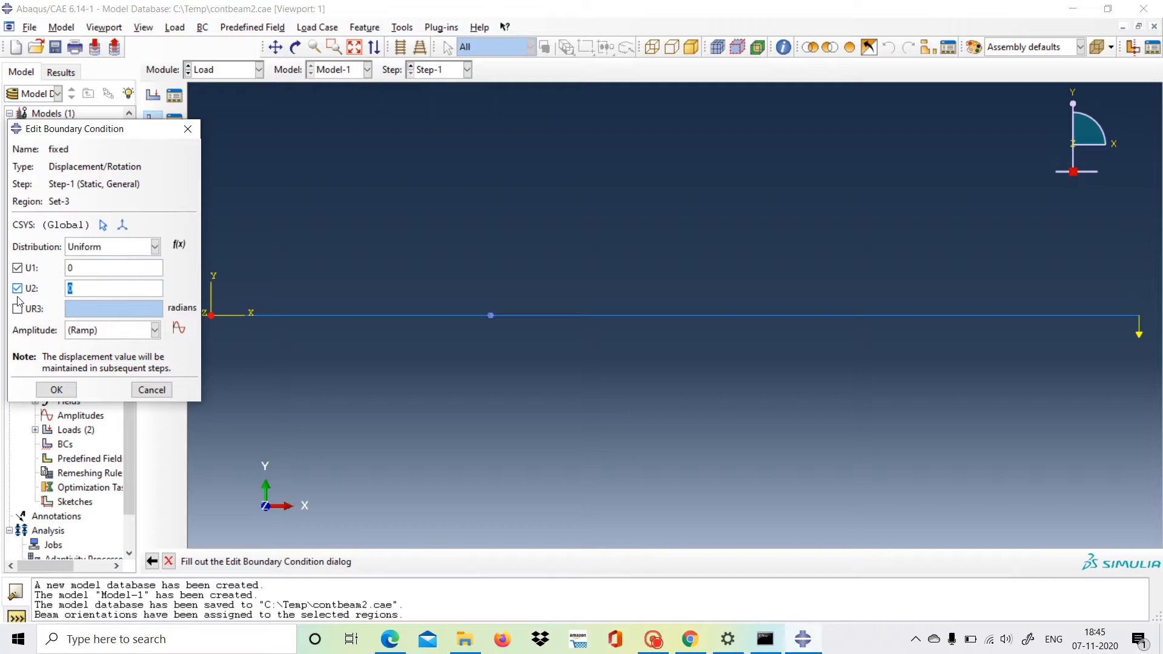
pyautogui.click(17, 309)
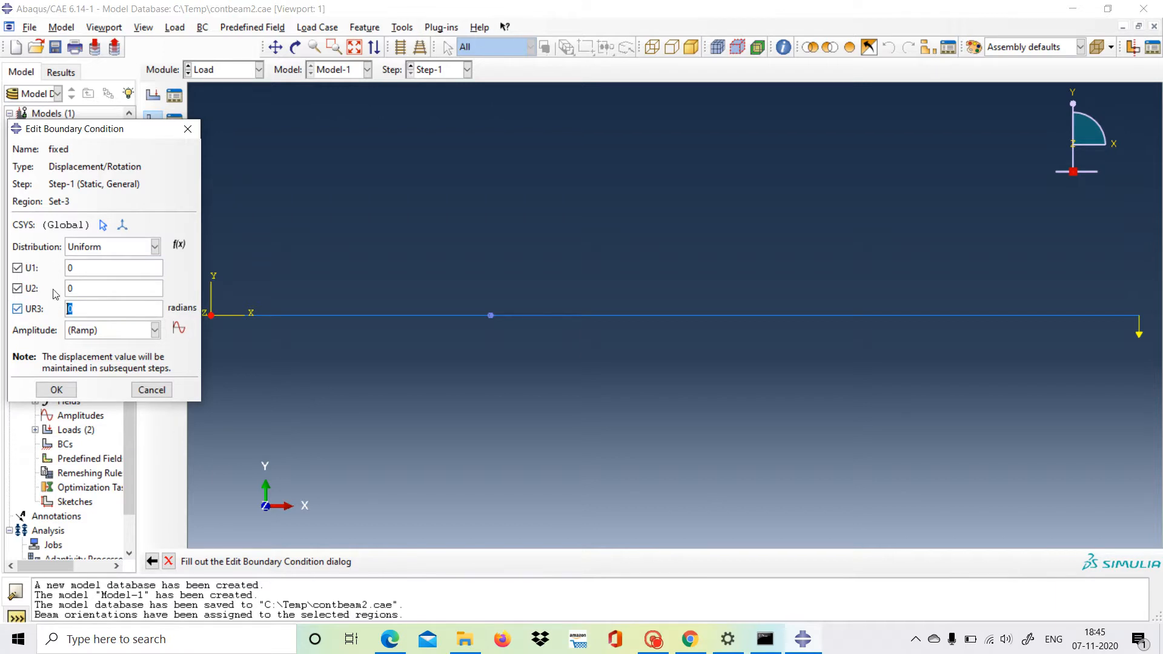
pyautogui.click(74, 391)
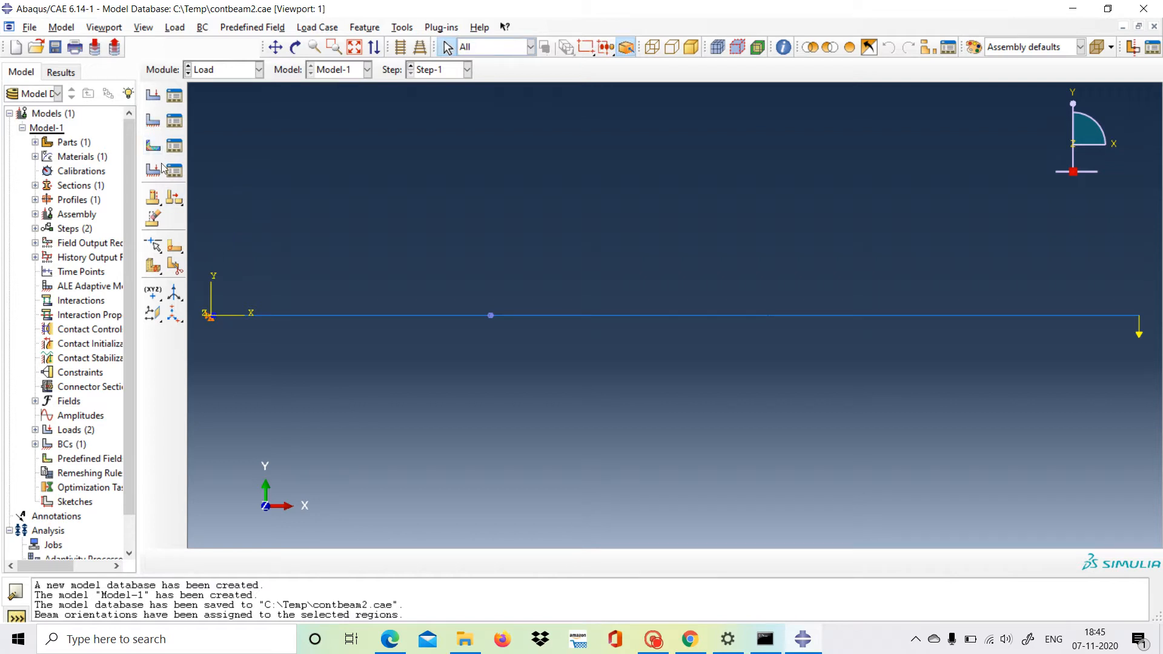
# Step: Create a Displacement/Rotation boundary condition named hinge at the interior point nearer the right end, with only U2 constrained to 0
pyautogui.click(154, 124)
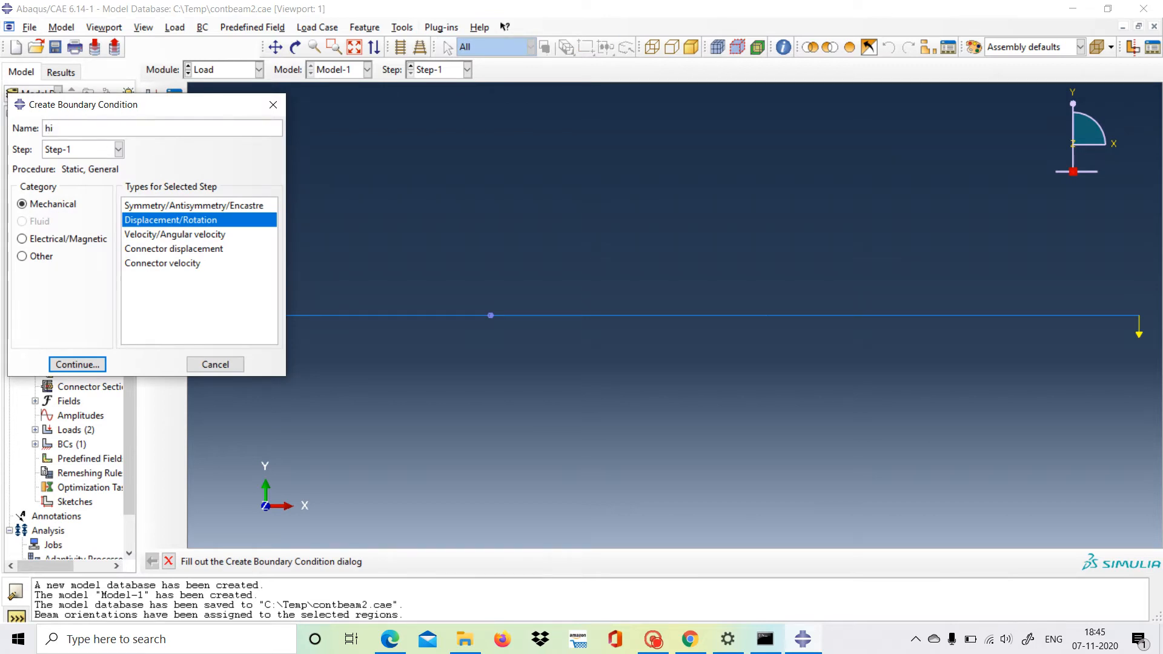
pyautogui.write('ge')
pyautogui.click(91, 364)
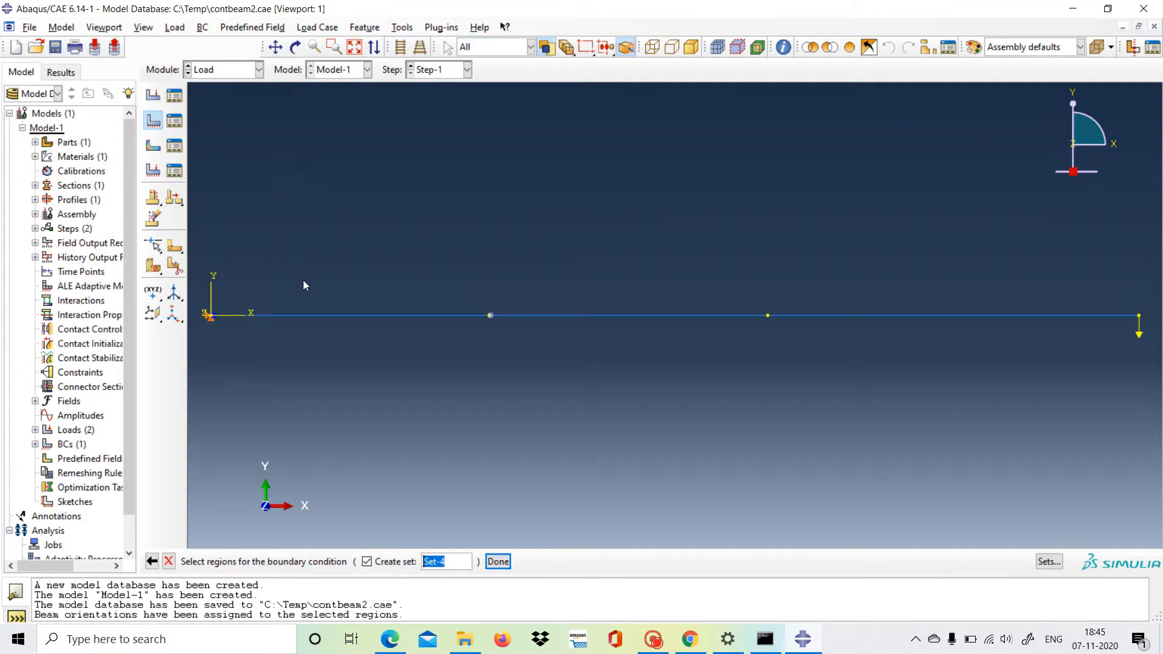
pyautogui.click(770, 316)
pyautogui.click(497, 562)
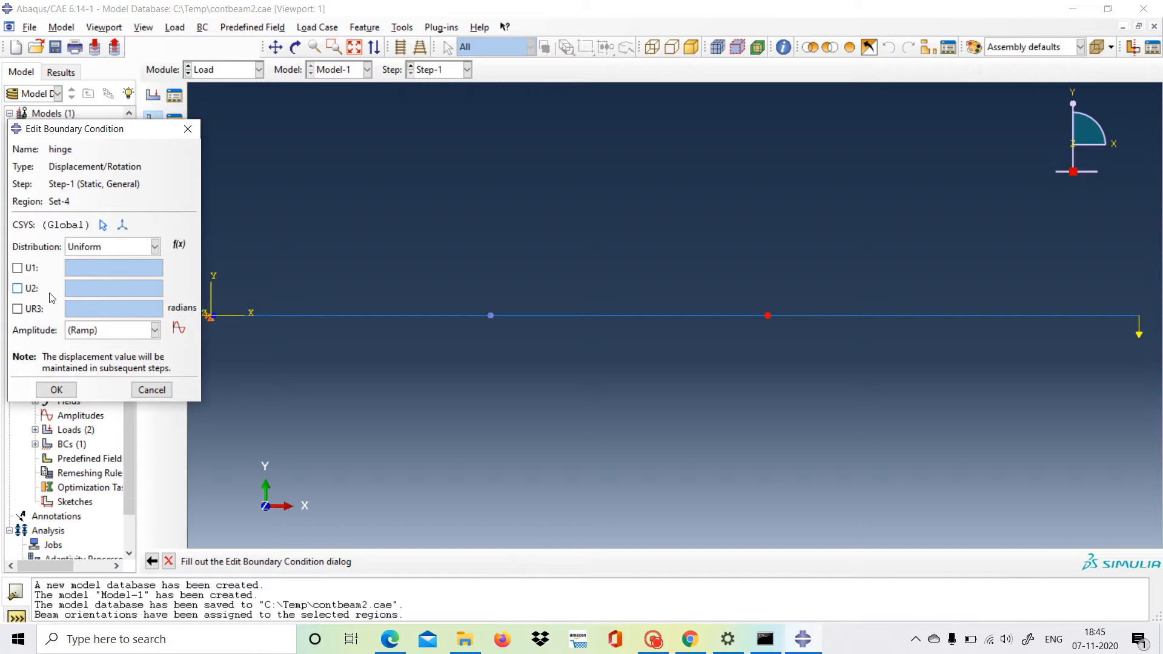
pyautogui.click(17, 288)
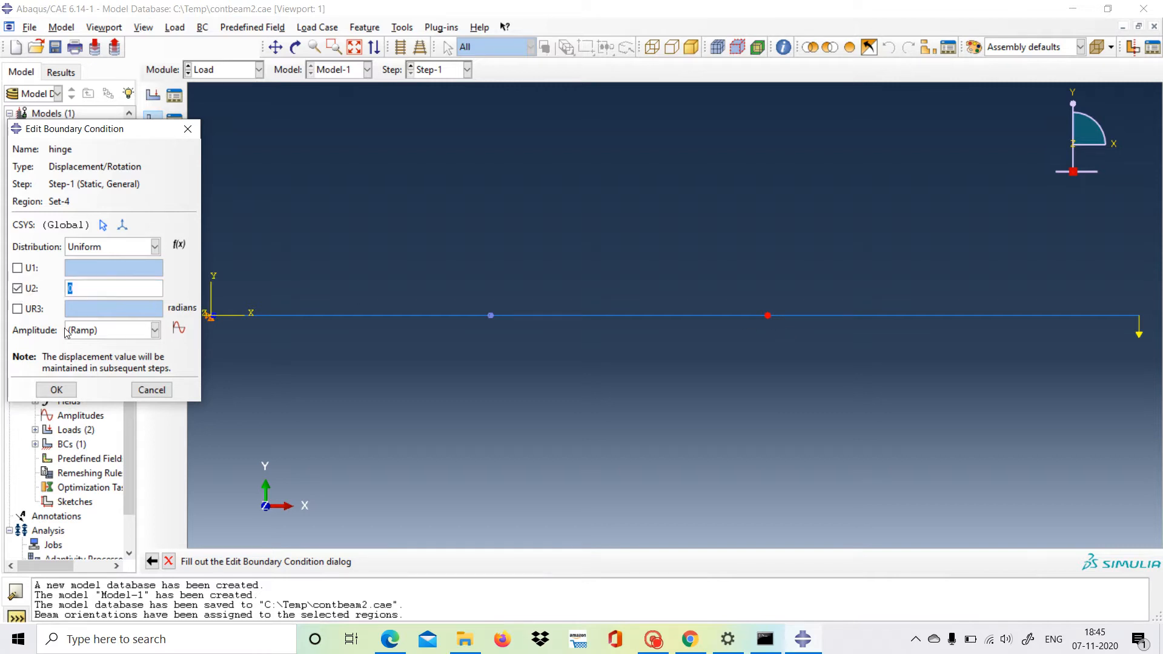
pyautogui.click(65, 391)
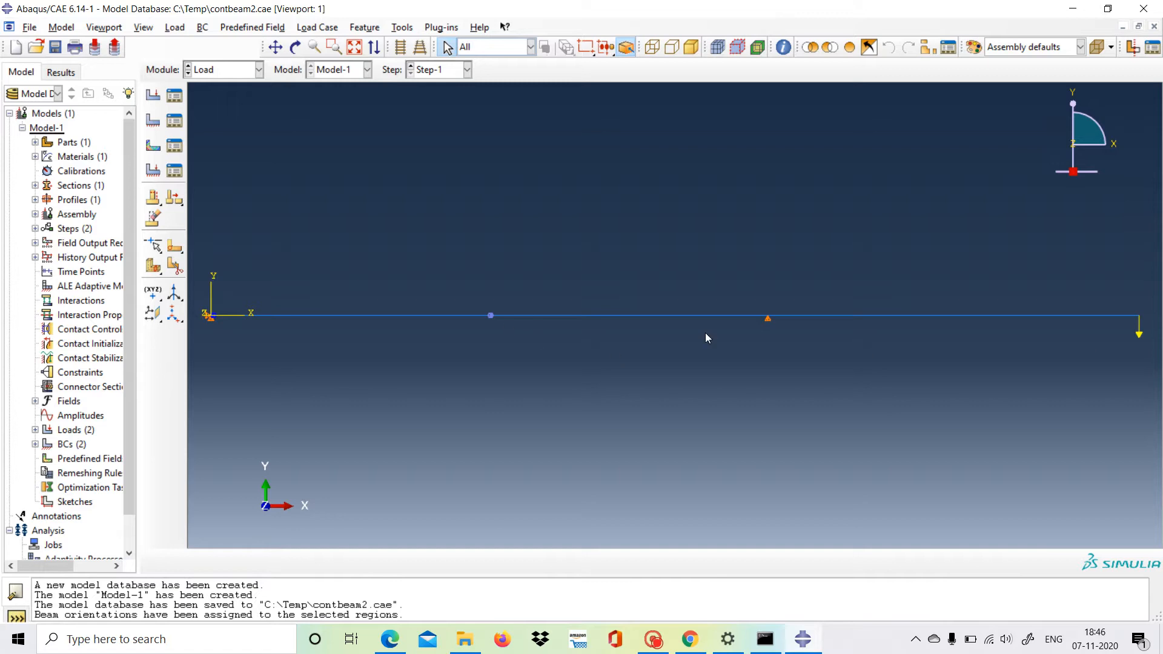
# Step: Go to the Mesh module and try to seed the assembly's part instance
pyautogui.click(257, 70)
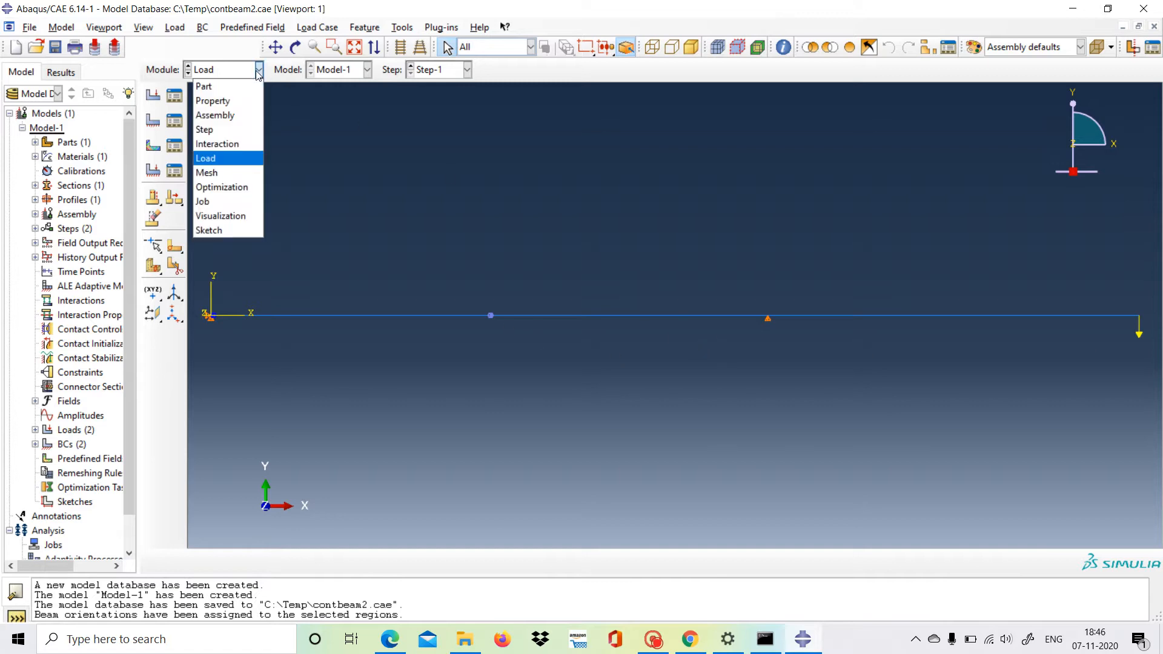
pyautogui.click(237, 174)
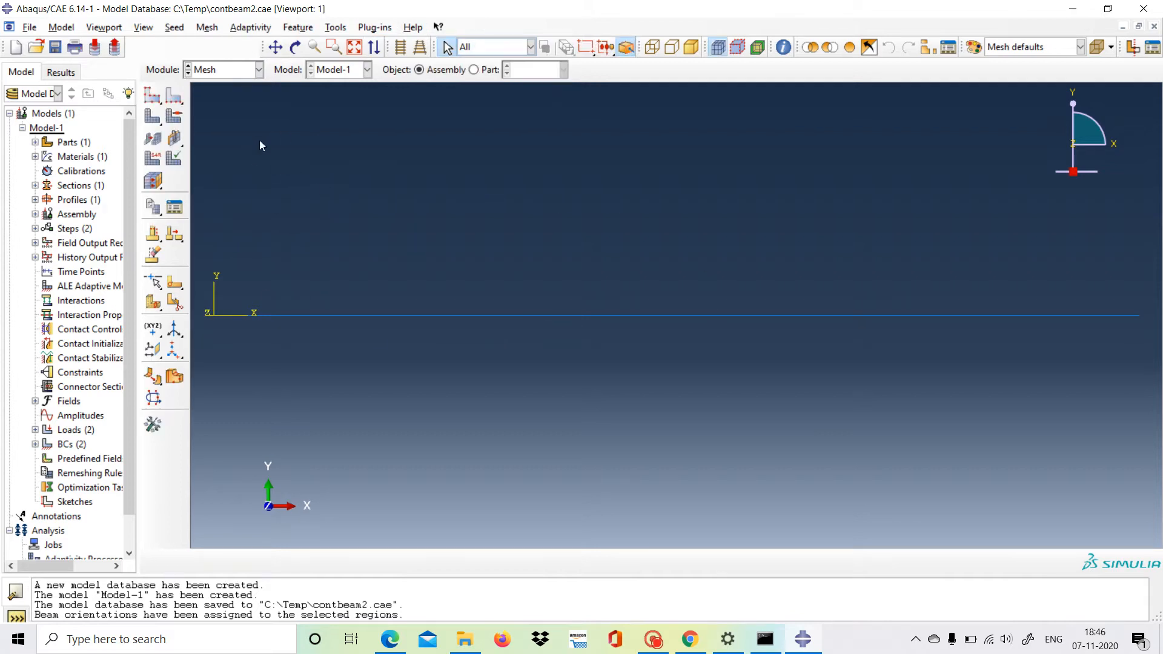
pyautogui.click(152, 96)
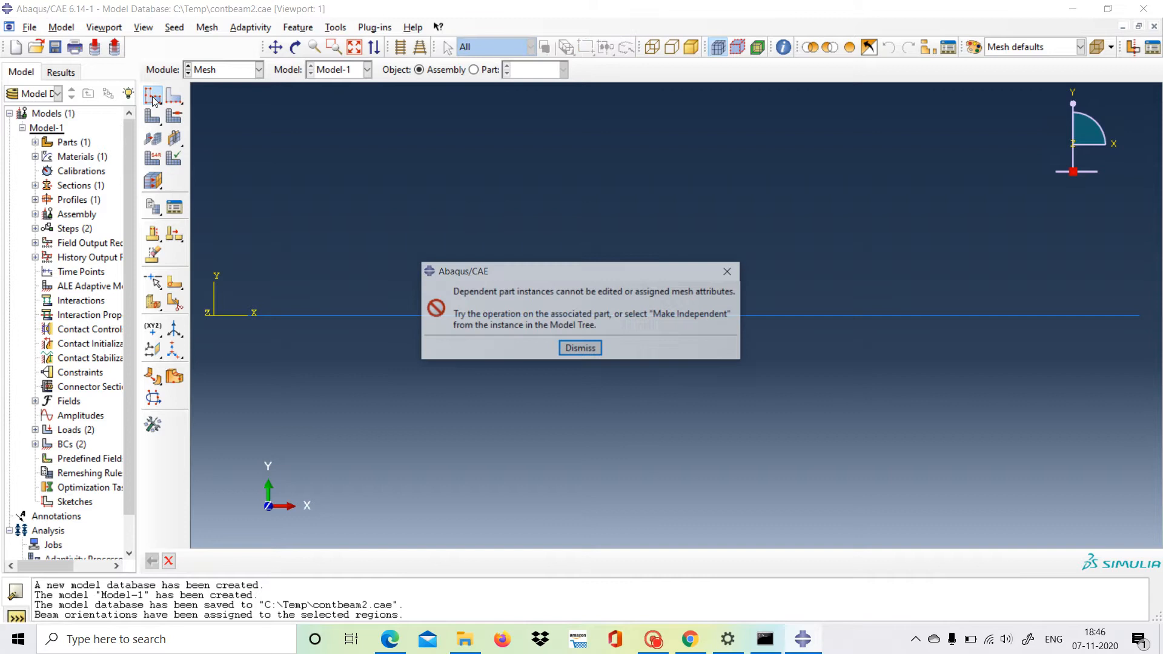
pyautogui.click(580, 352)
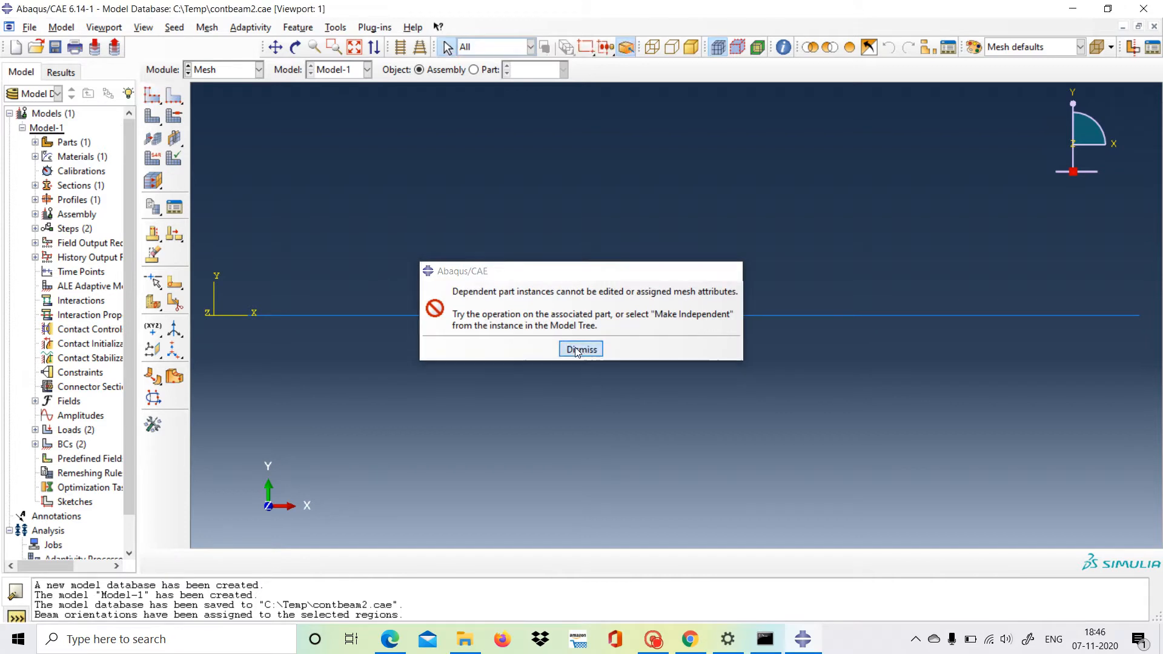
# Step: Bring up Part-1 in the Part module and return to the Mesh module with the part as the meshing object
pyautogui.click(259, 70)
pyautogui.click(212, 84)
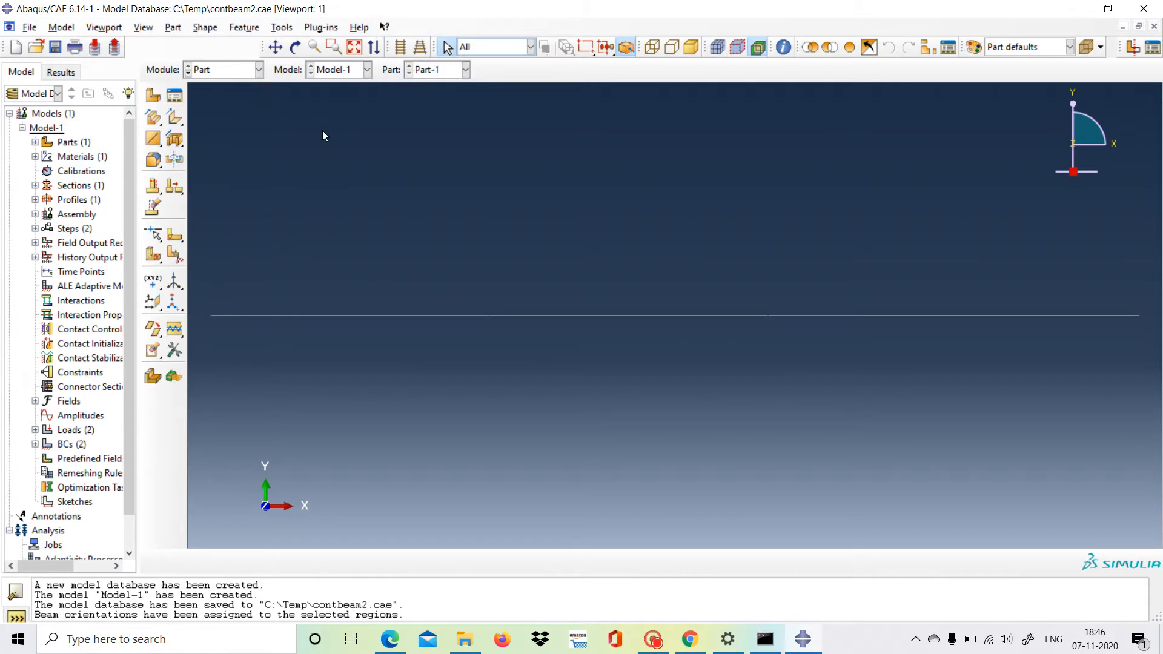
pyautogui.click(258, 70)
pyautogui.click(218, 170)
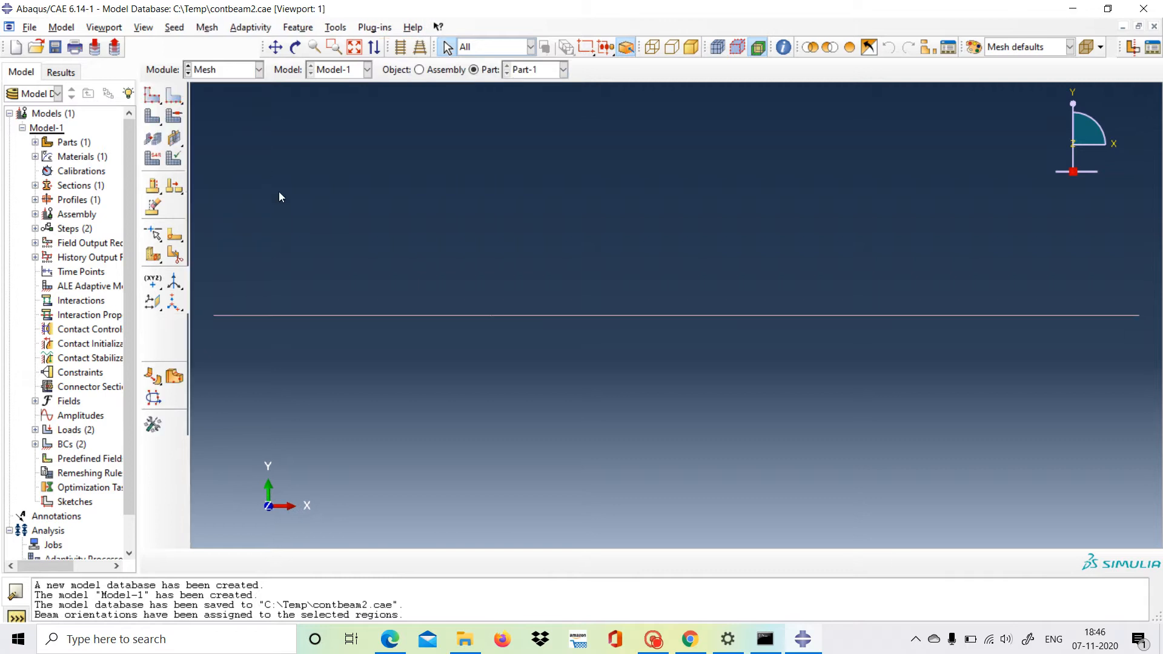
# Step: Seed Part-1 with an approximate global size of 50 and mesh the part
pyautogui.click(153, 96)
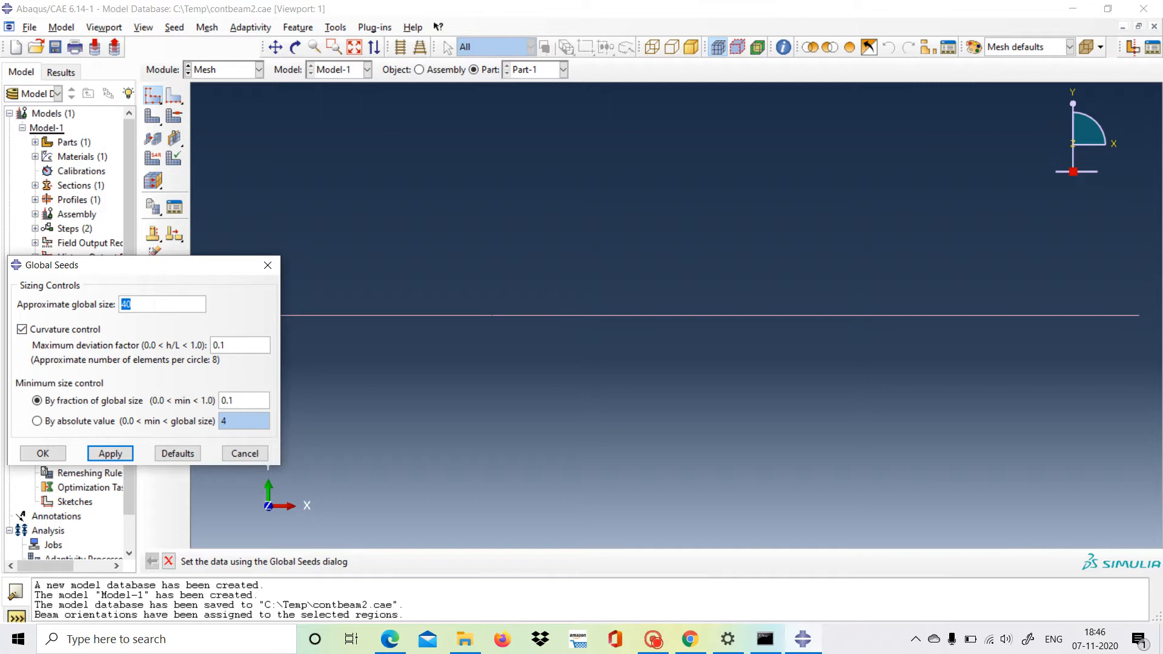
pyautogui.press('BackSpace')
pyautogui.write('50')
pyautogui.click(110, 454)
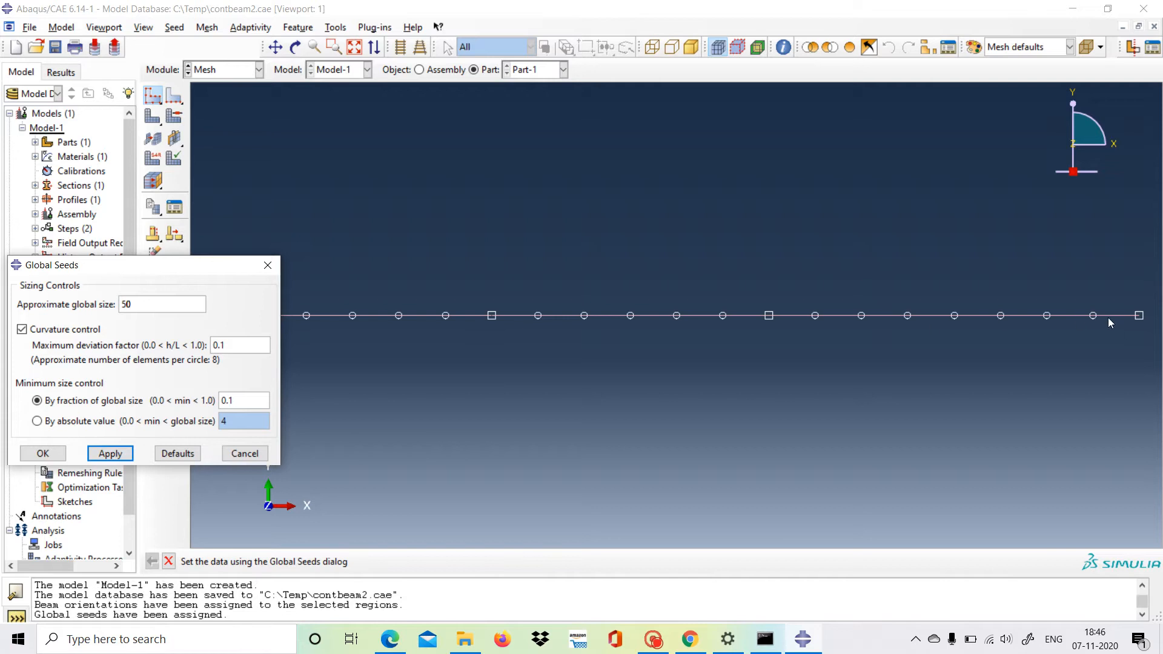
pyautogui.click(40, 453)
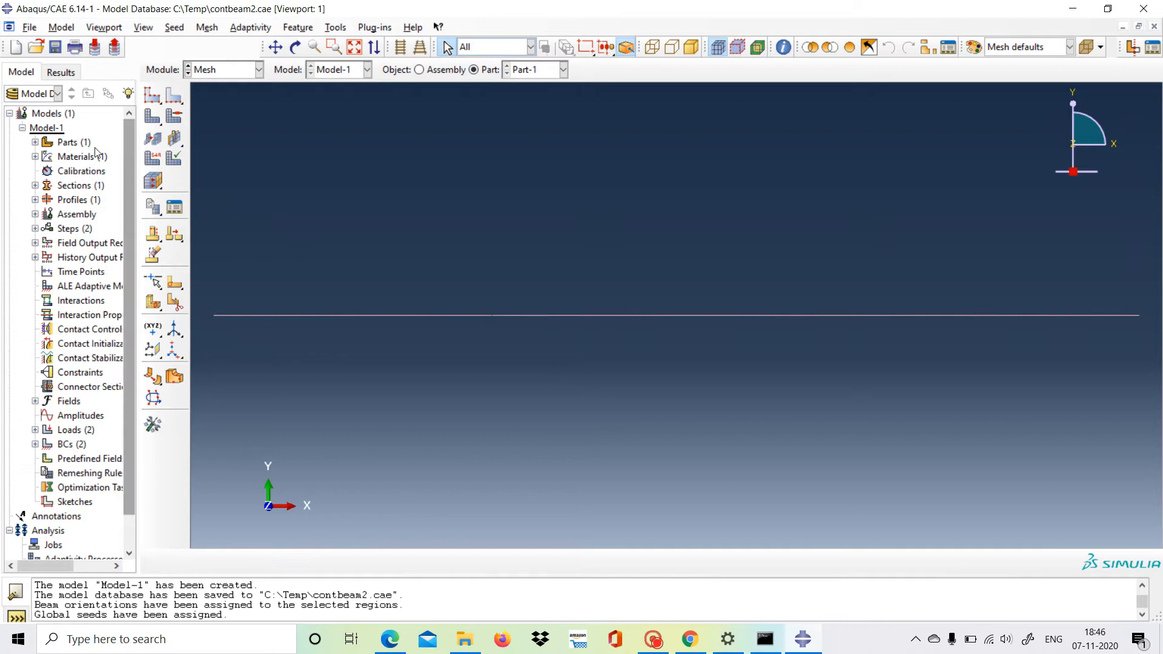
pyautogui.click(154, 118)
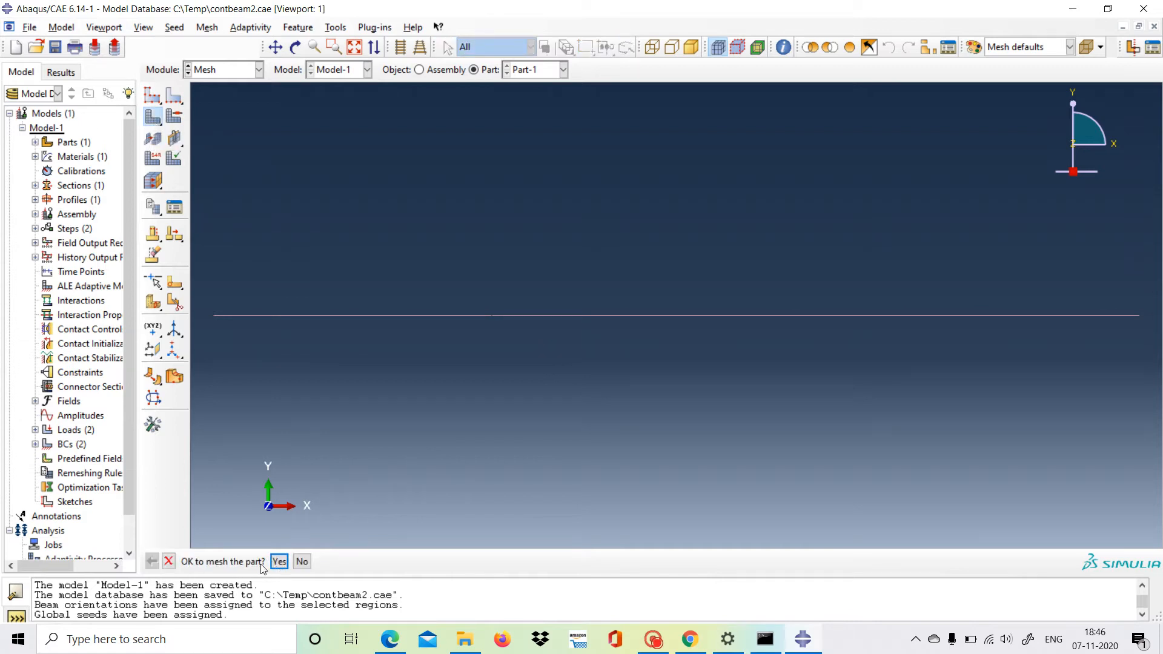
pyautogui.click(279, 562)
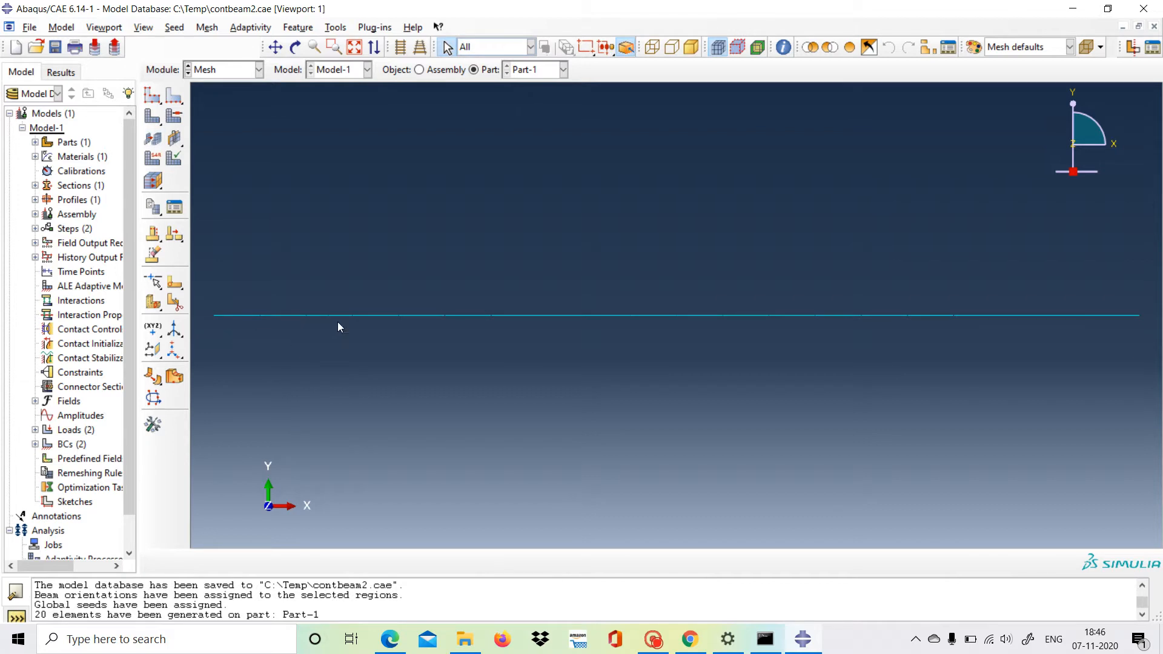
# Step: Assign the whole beam a standard linear Beam element type with cubic formulation (B23)
pyautogui.click(153, 159)
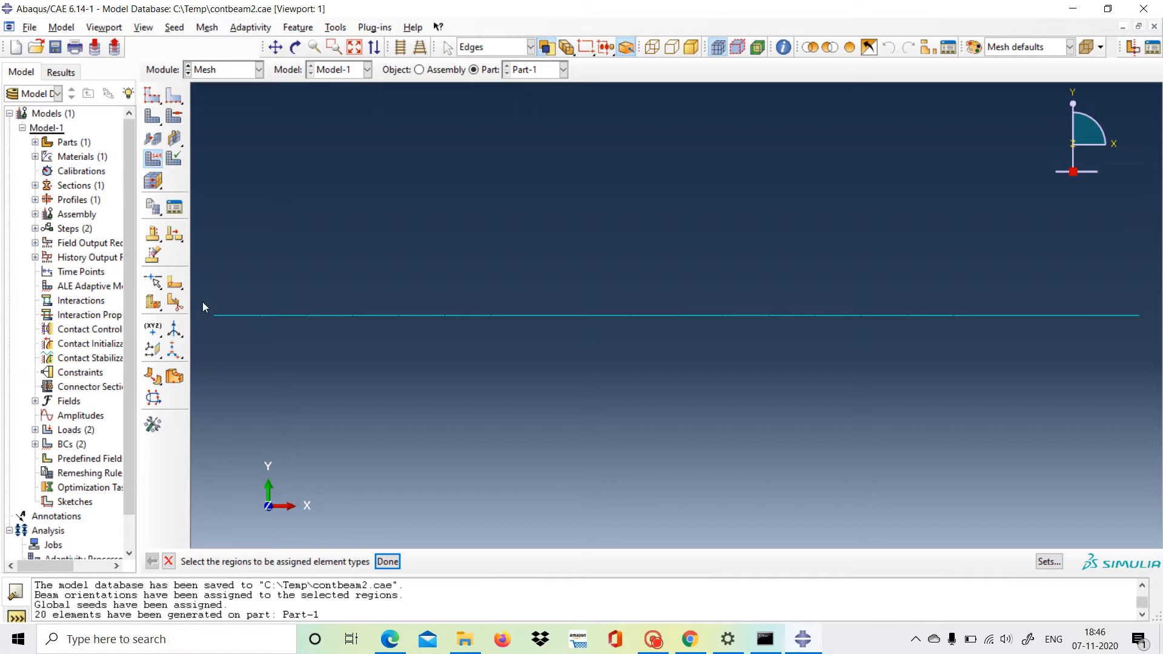
pyautogui.moveTo(204, 305); pyautogui.dragTo(1154, 332)
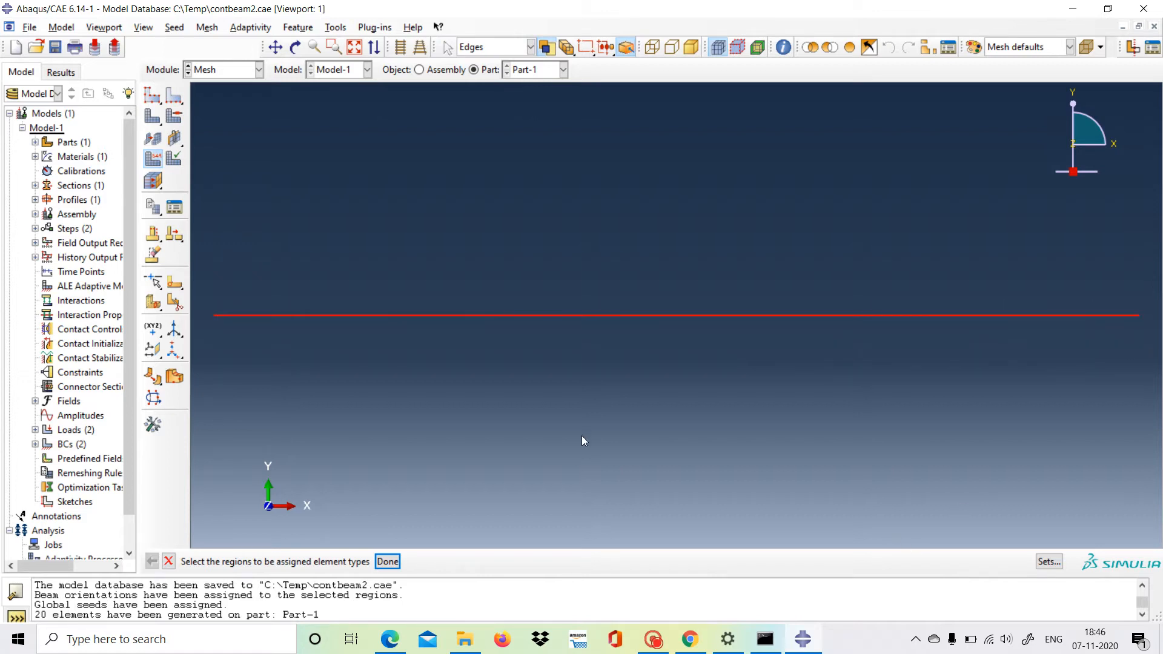
pyautogui.click(388, 561)
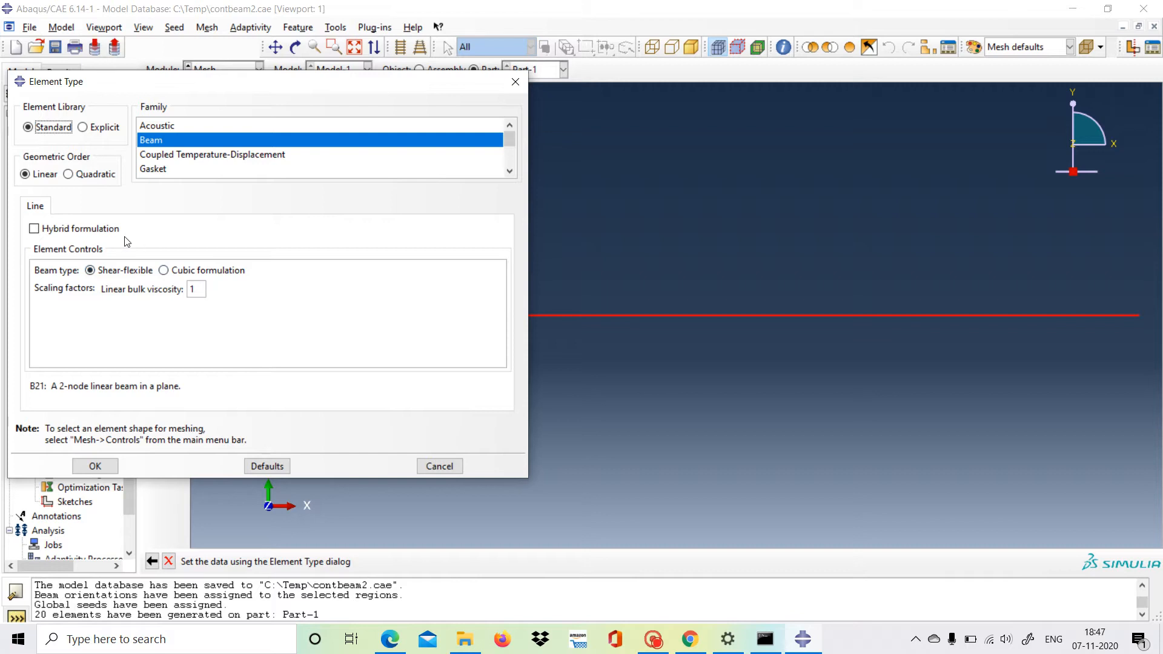
pyautogui.click(164, 272)
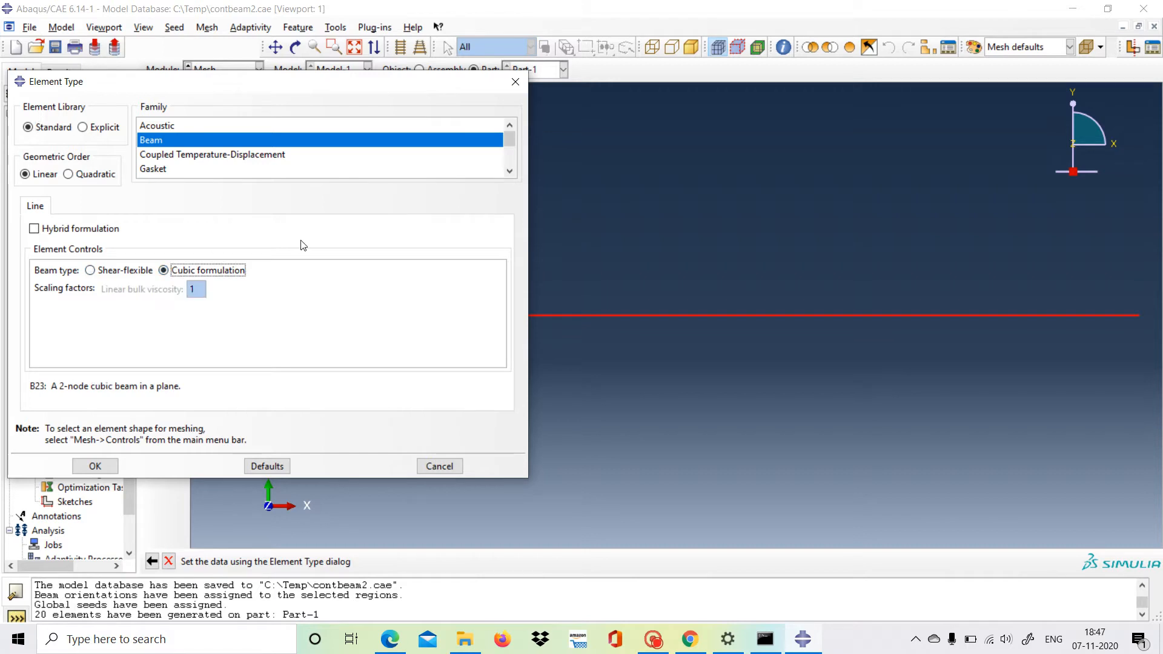
pyautogui.click(103, 466)
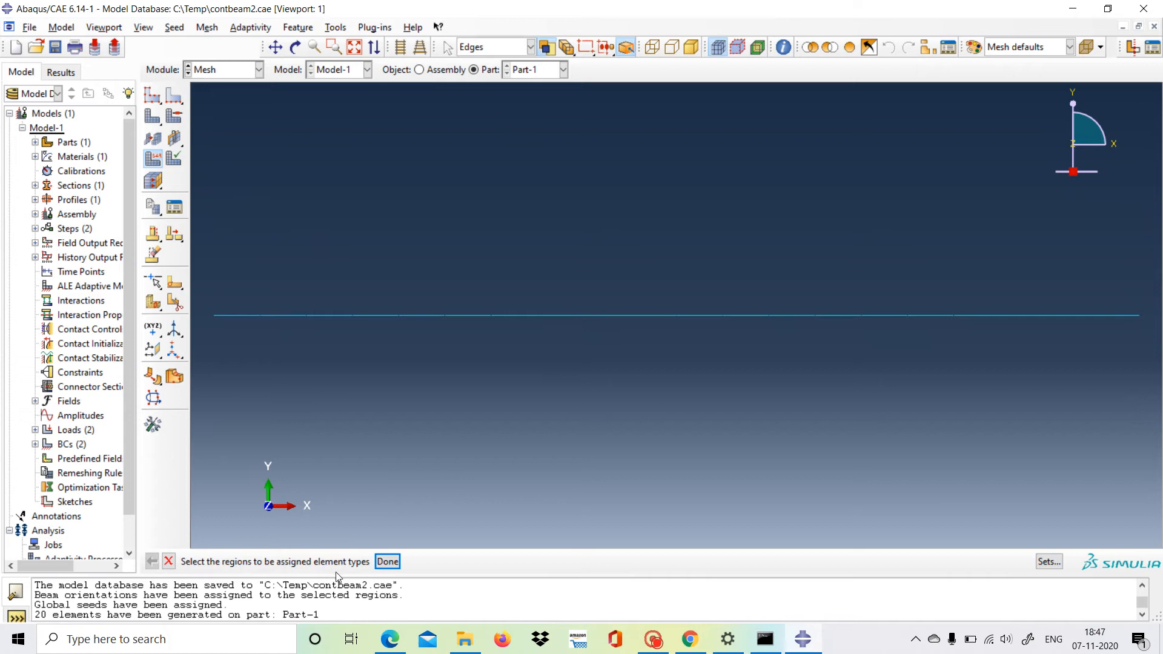
pyautogui.click(393, 562)
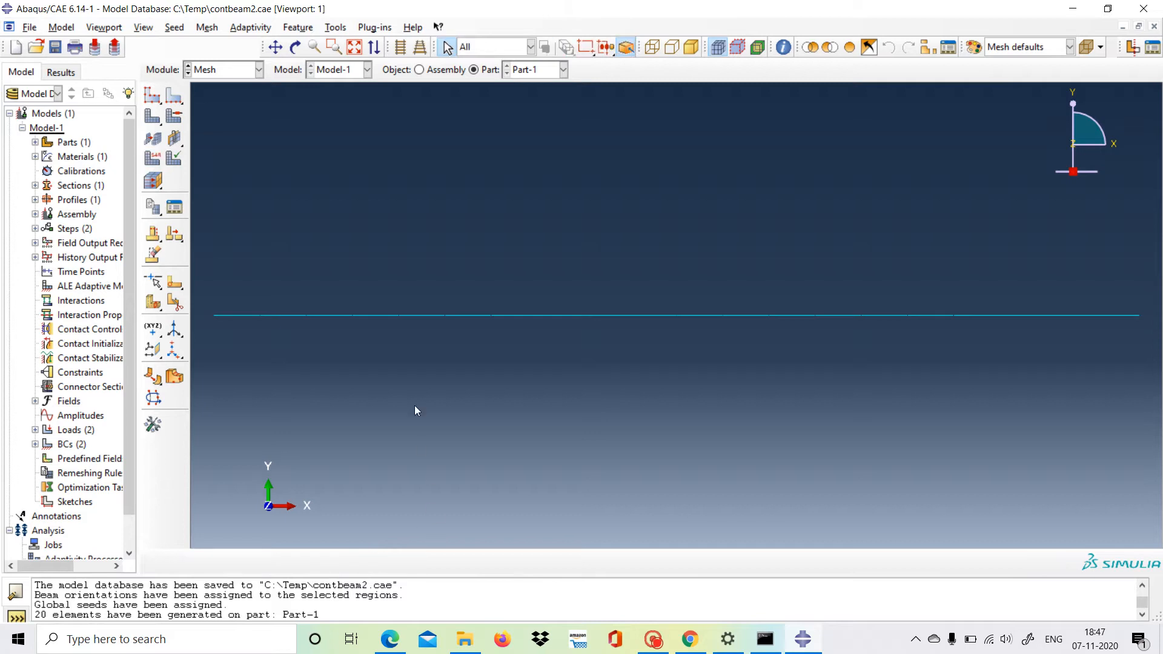
# Step: In the Job module, create a full analysis job named "job" for Model-1 with the default settings
pyautogui.click(258, 70)
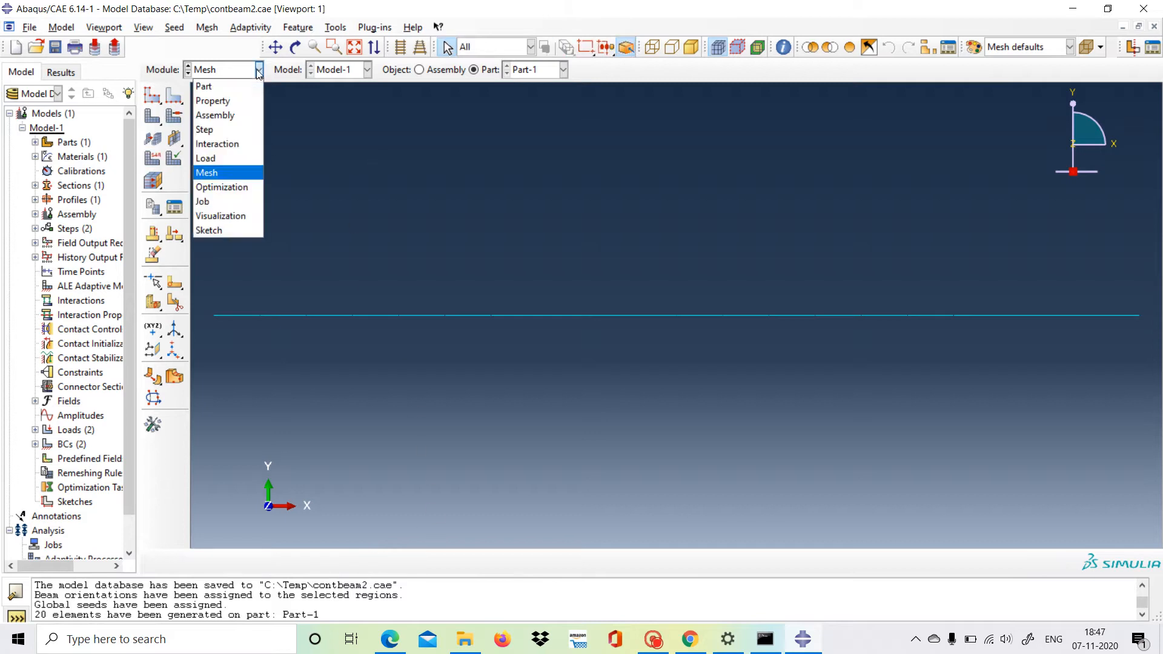
pyautogui.click(237, 201)
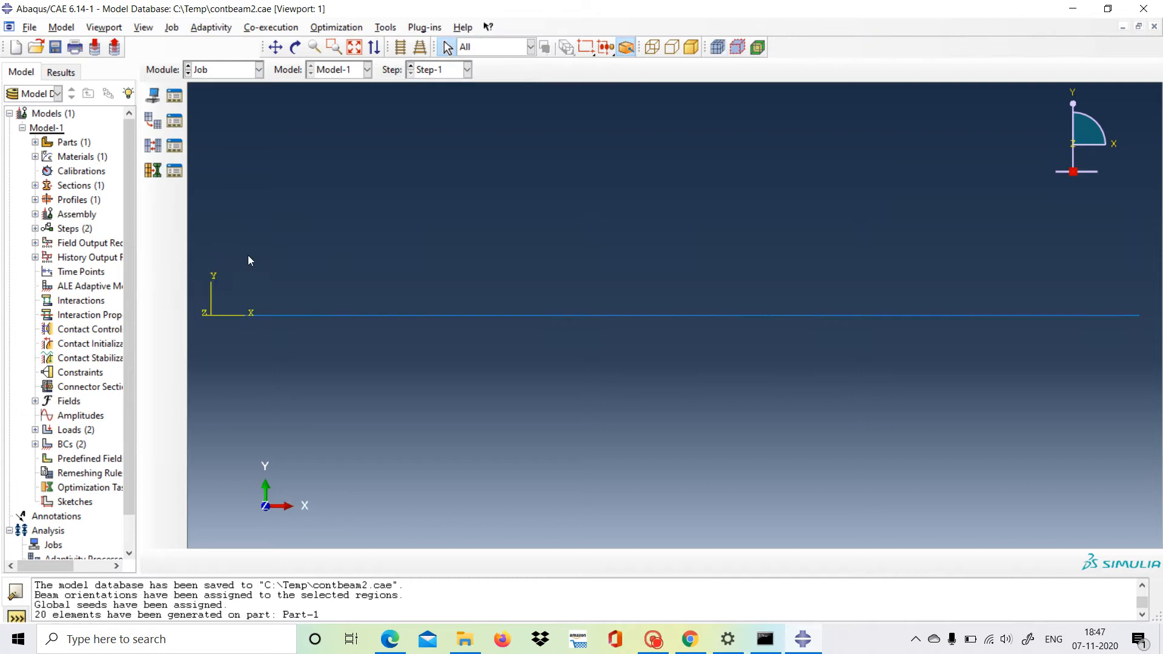
pyautogui.click(174, 97)
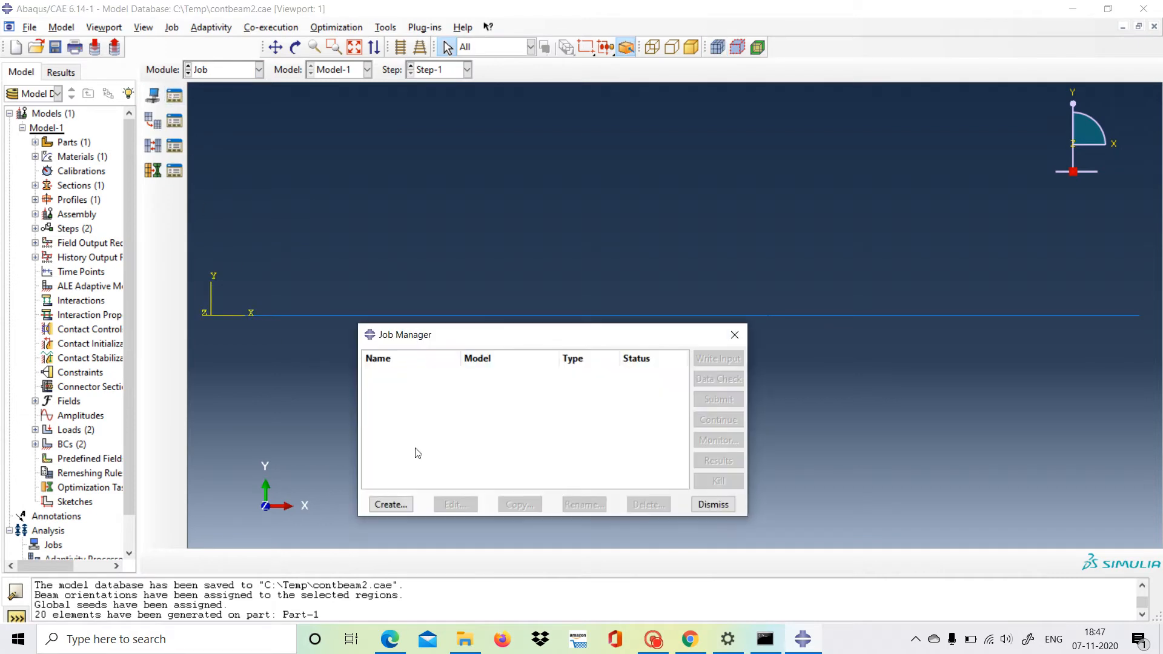
pyautogui.click(391, 504)
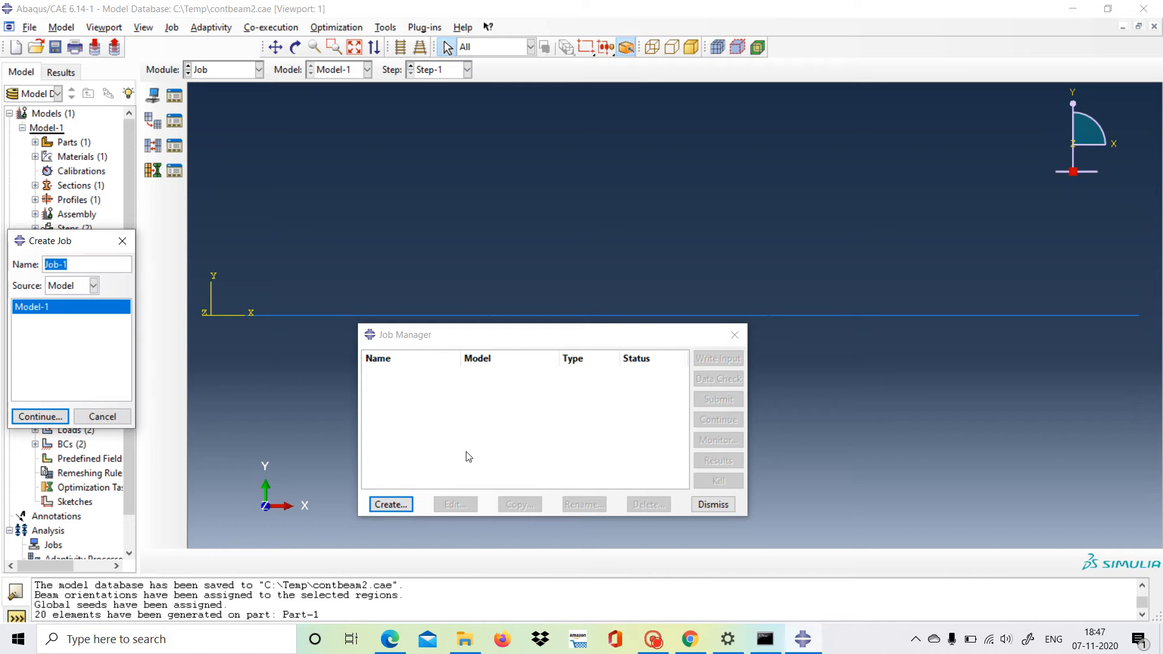
pyautogui.click(412, 498)
pyautogui.write('job')
pyautogui.click(48, 417)
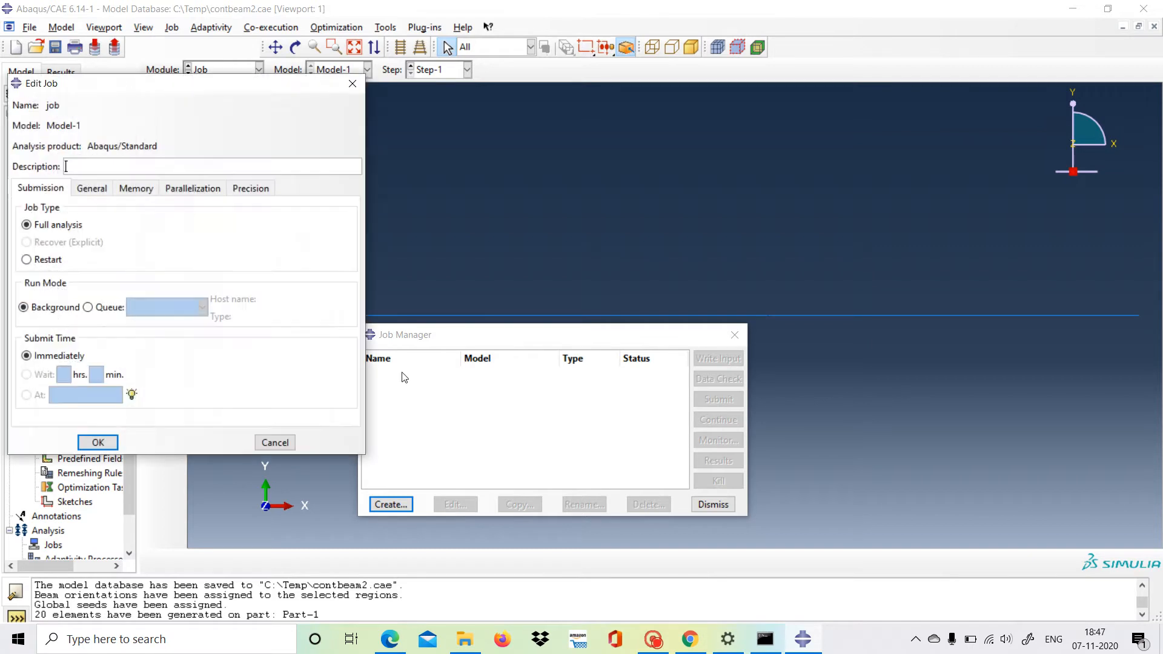
pyautogui.click(91, 442)
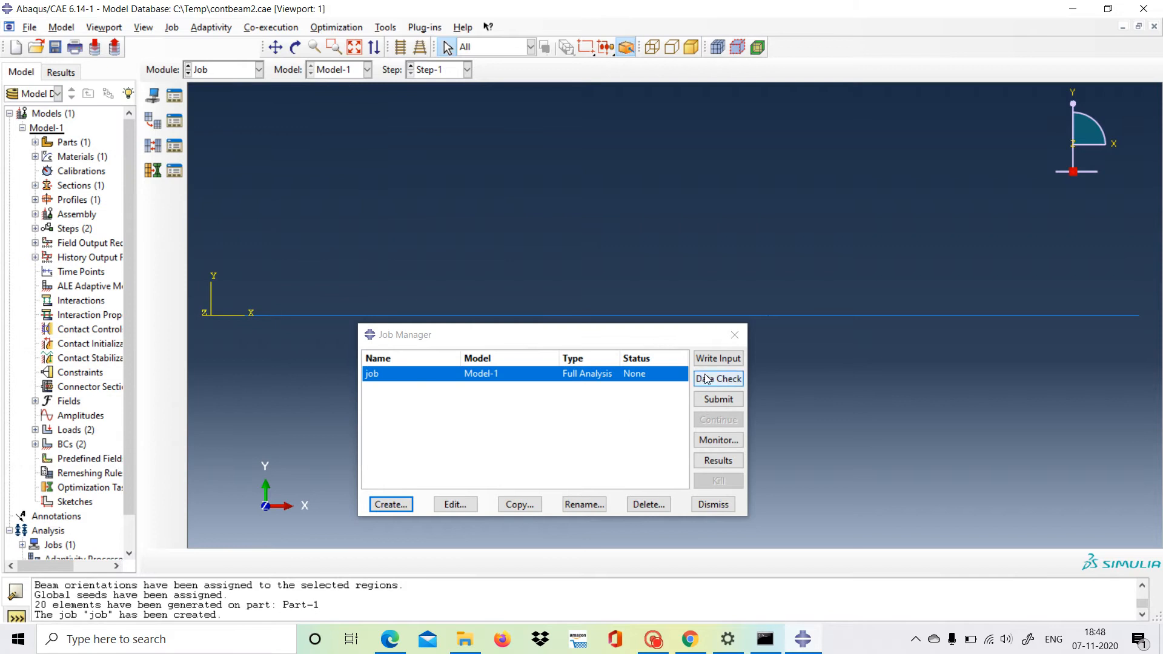
# Step: Run a data check on the job and submit it for analysis, overwriting the existing job files both times
pyautogui.click(708, 382)
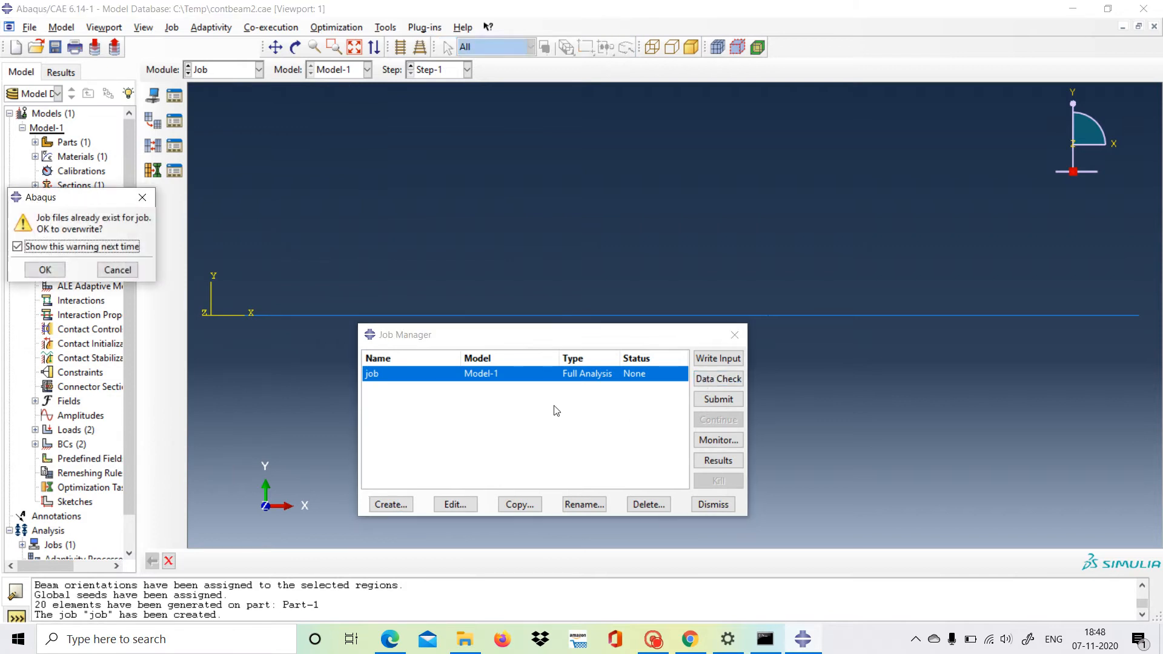
pyautogui.click(46, 269)
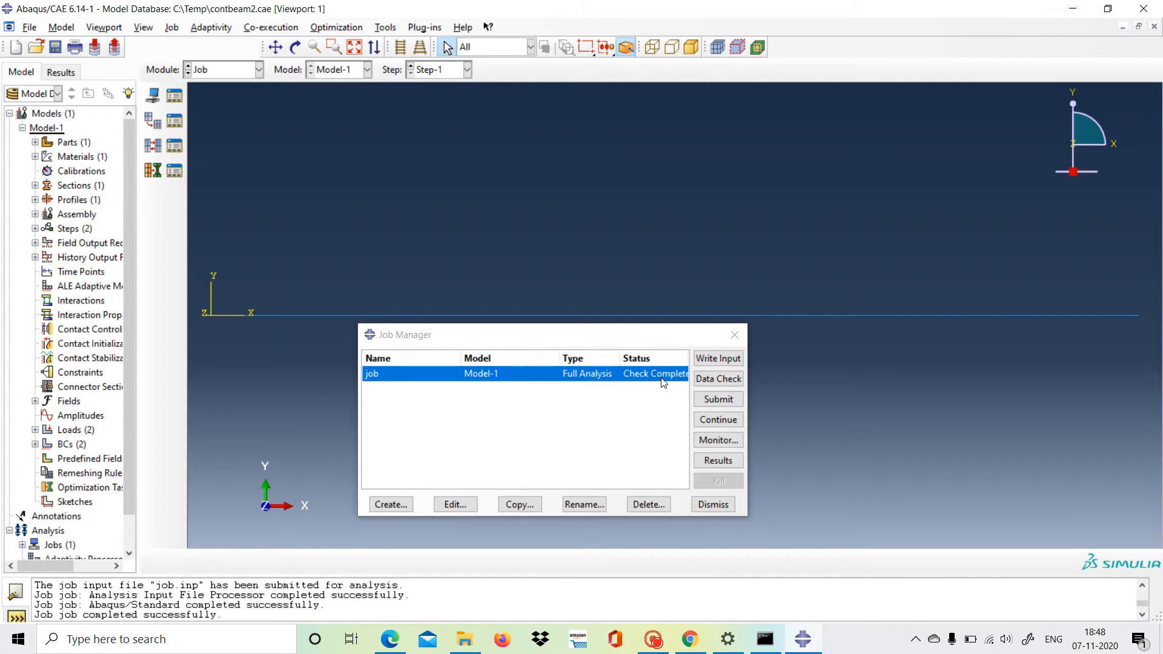
pyautogui.click(717, 399)
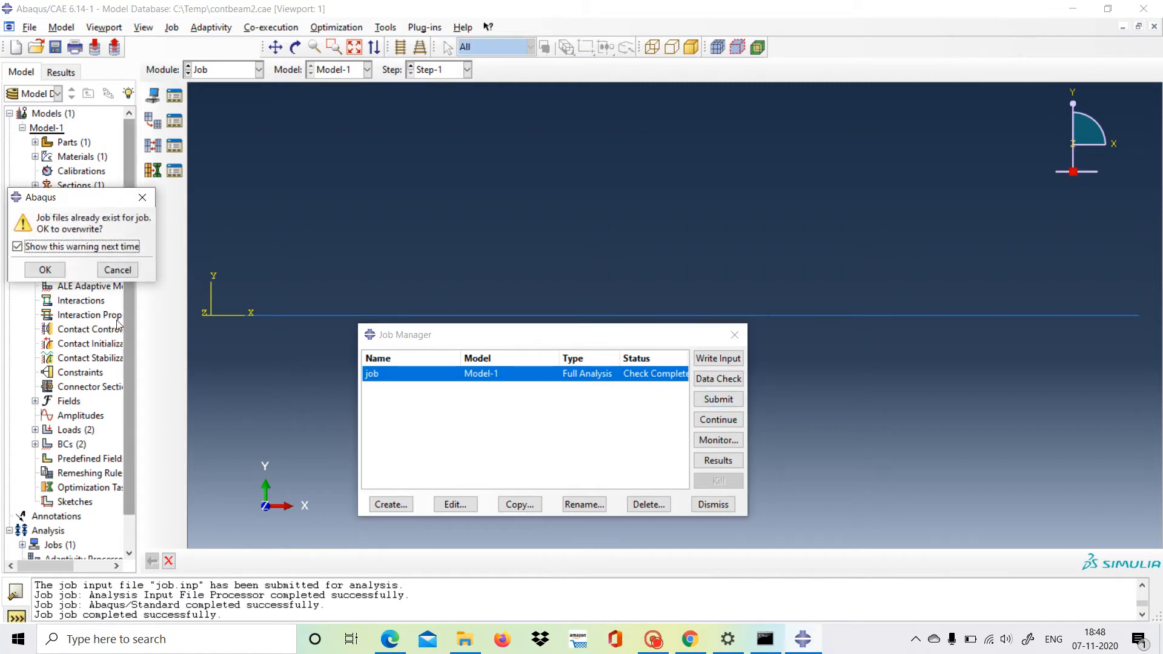
pyautogui.click(45, 269)
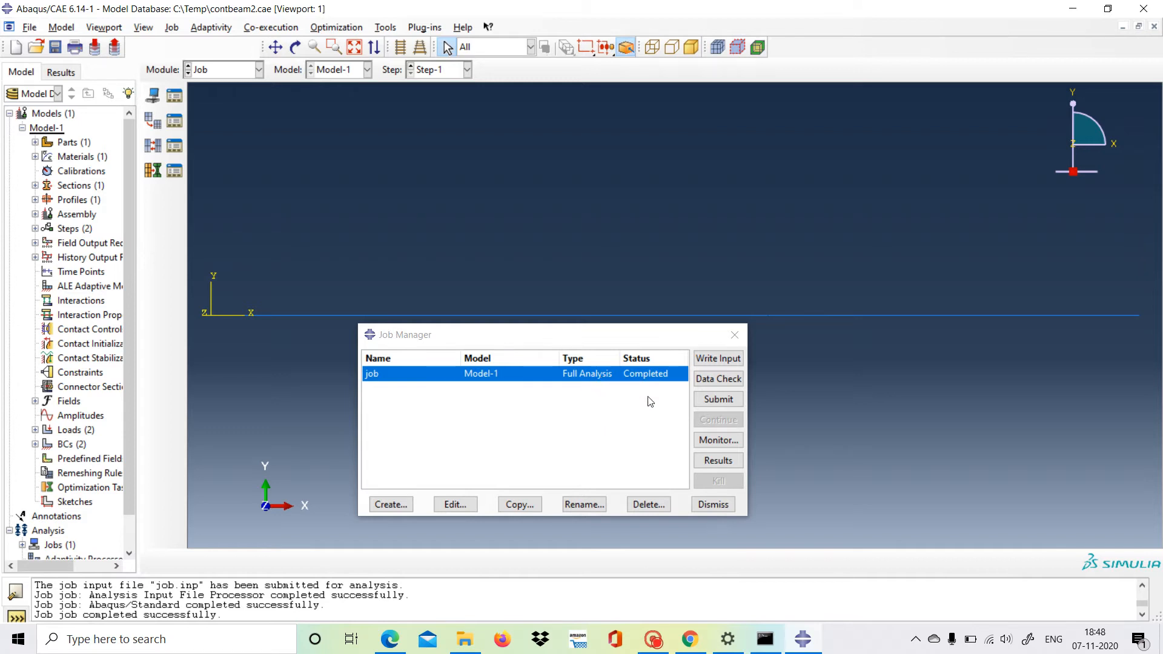
# Step: Open the job's results and plot contours of the translational displacement UT, Magnitude on the deformed beam
pyautogui.click(720, 462)
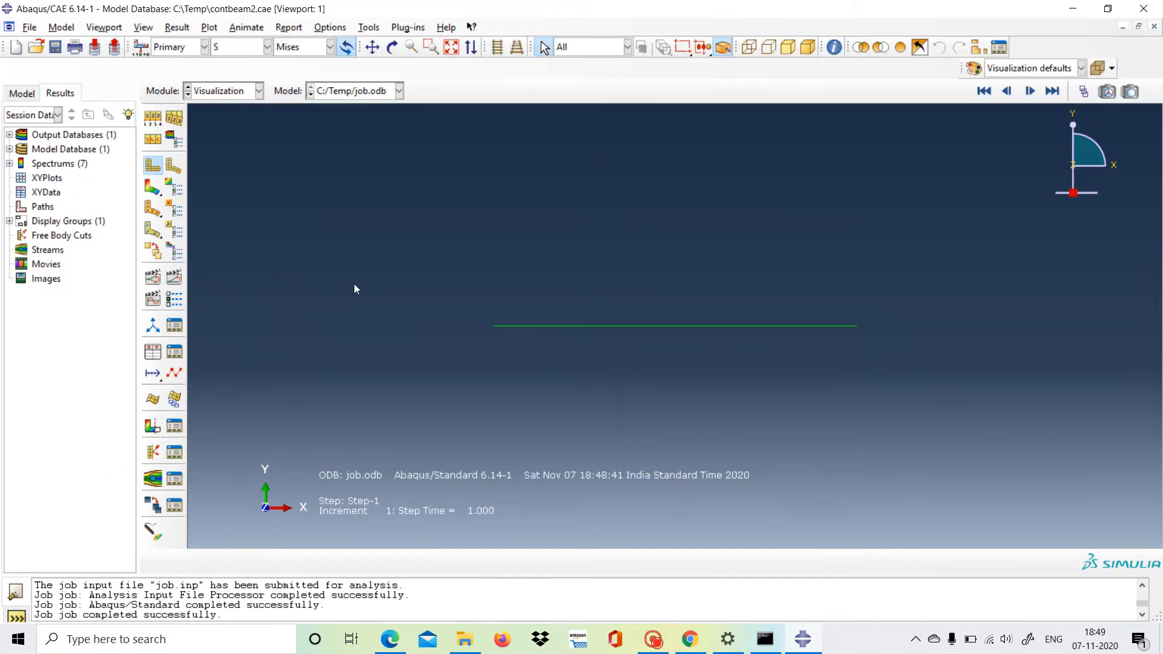
pyautogui.click(153, 189)
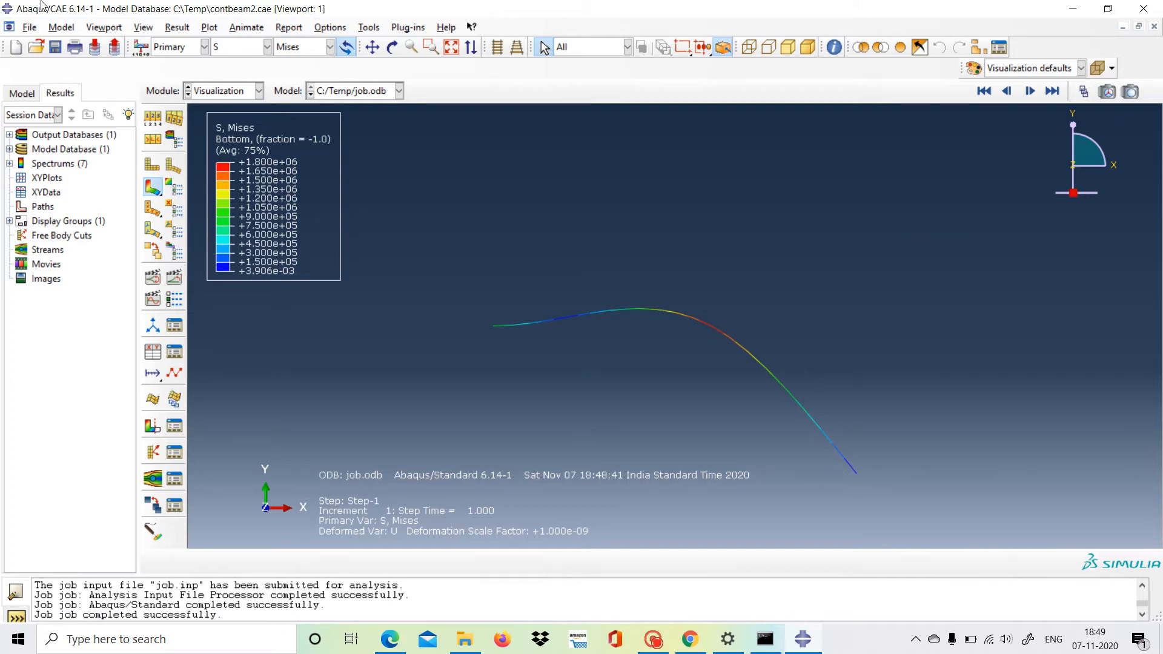
pyautogui.click(270, 48)
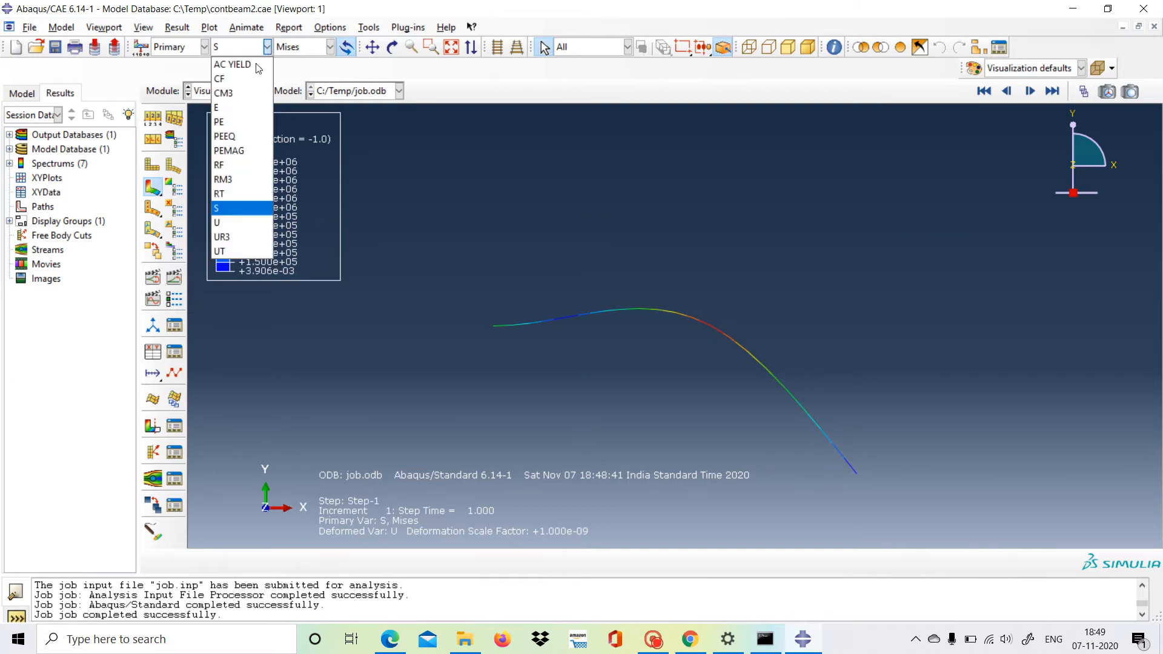
pyautogui.click(254, 248)
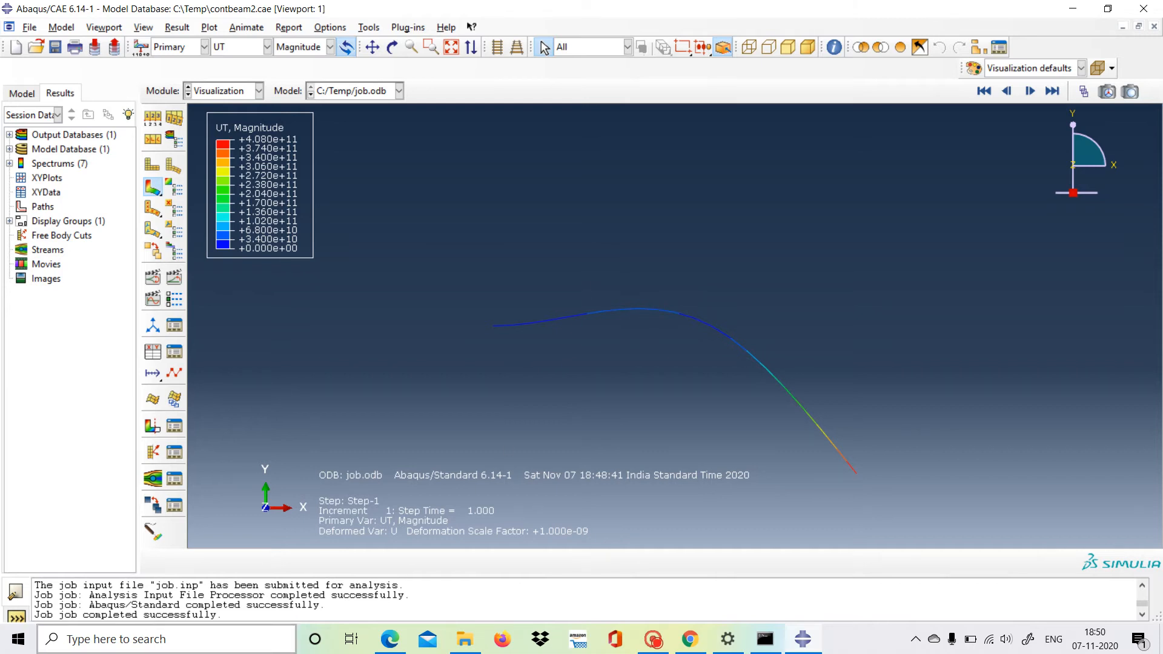
# Step: Search Windows for matlab and launch MATLAB
pyautogui.click(160, 640)
pyautogui.click(679, 481)
pyautogui.click(237, 639)
pyautogui.write('m')
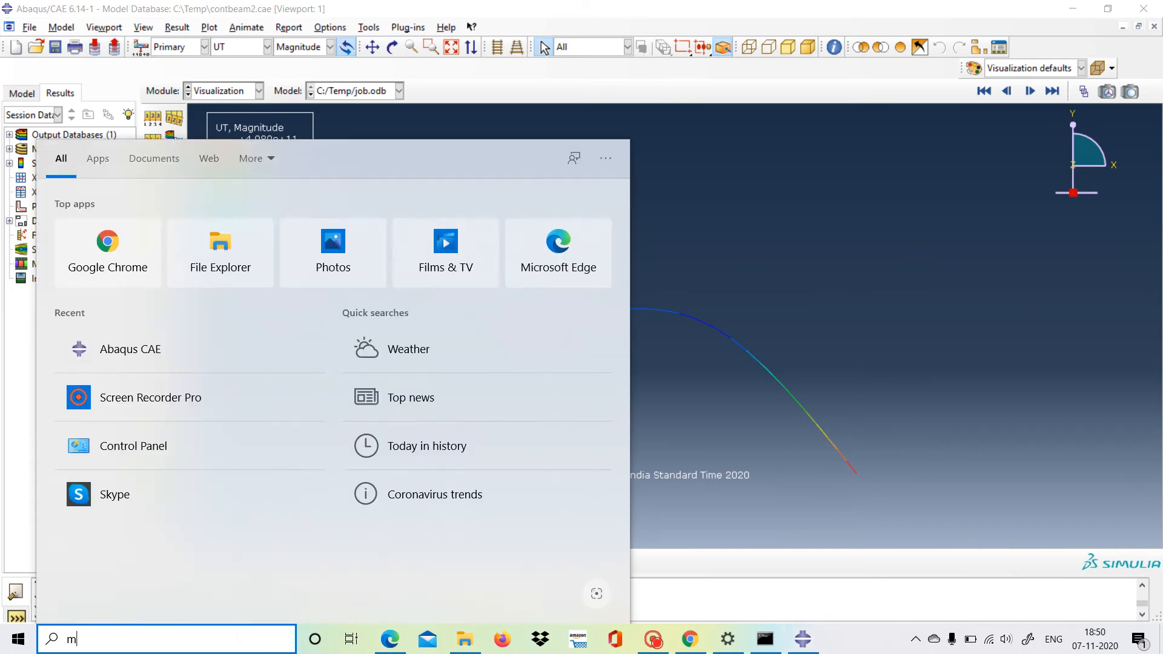
pyautogui.write('atlab')
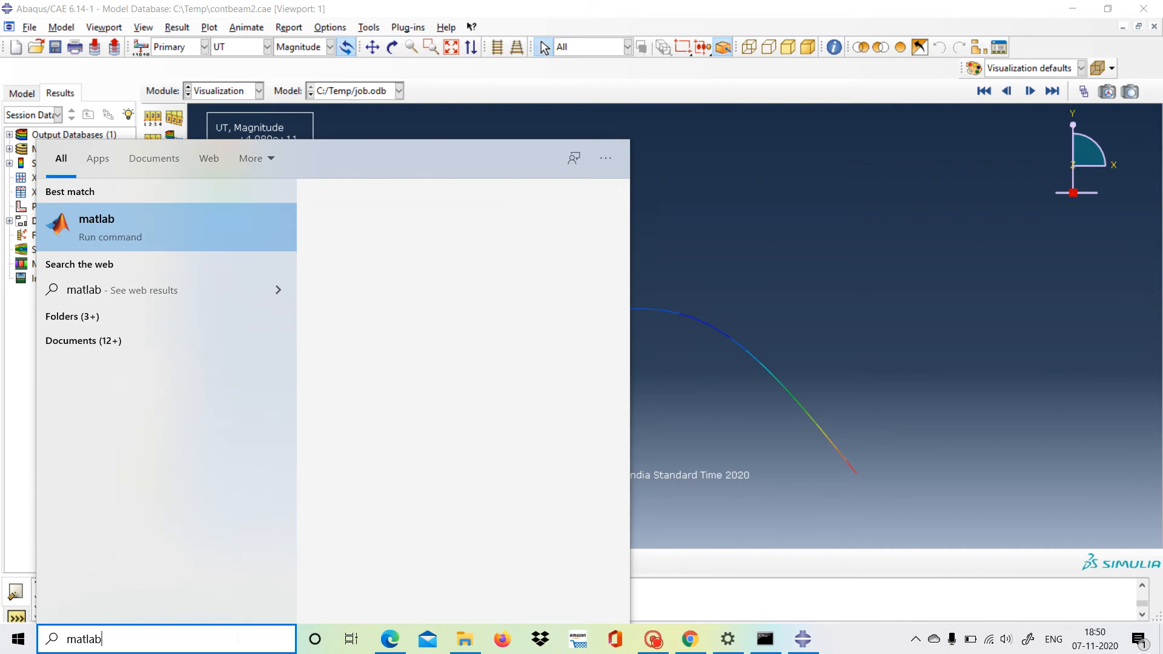
pyautogui.click(157, 220)
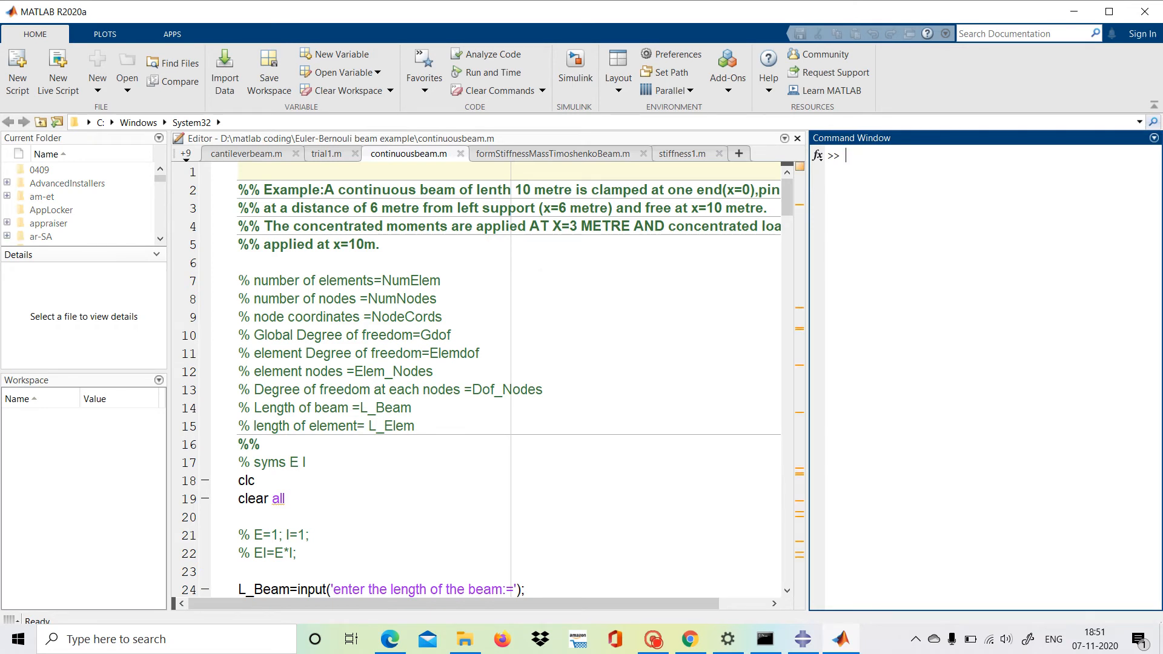
# Step: Look through the opening section of continuousbeam.m and run the script, adding its folder to the MATLAB path
pyautogui.scroll(-4, 484, 375)
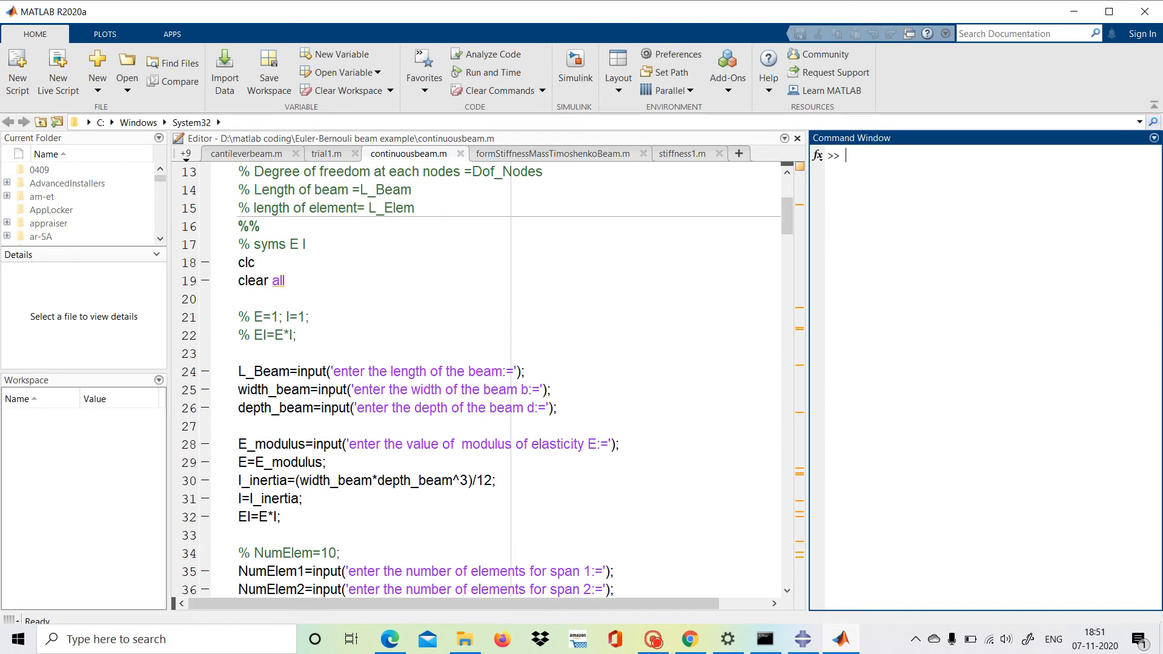
pyautogui.scroll(4, 485, 375)
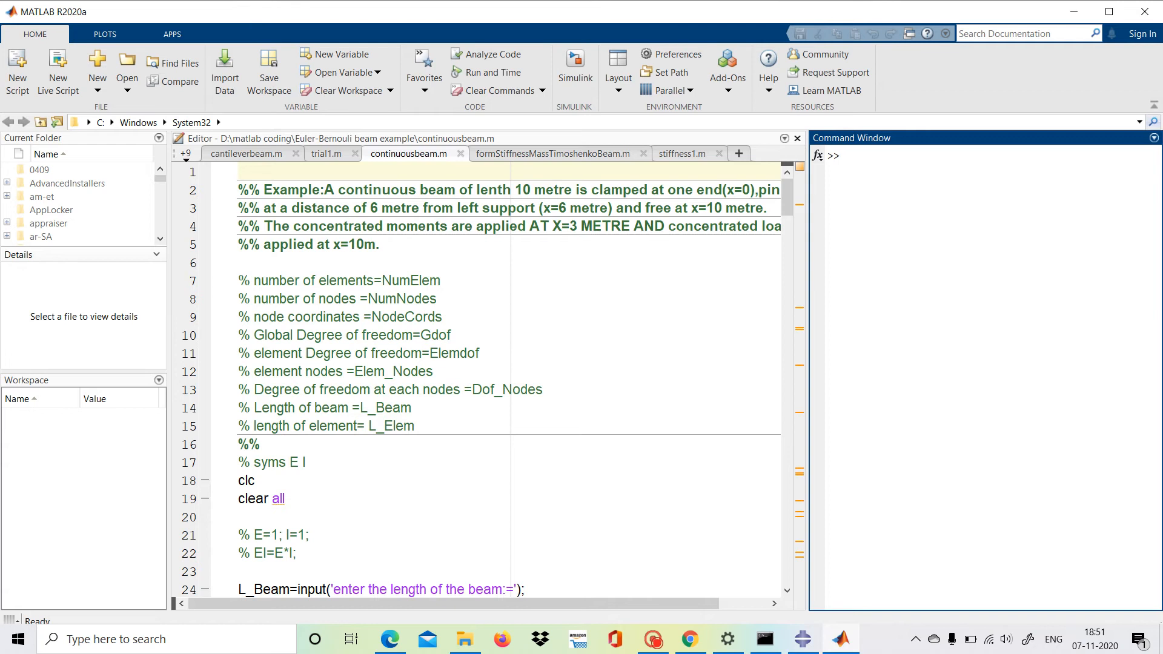
pyautogui.click(597, 371)
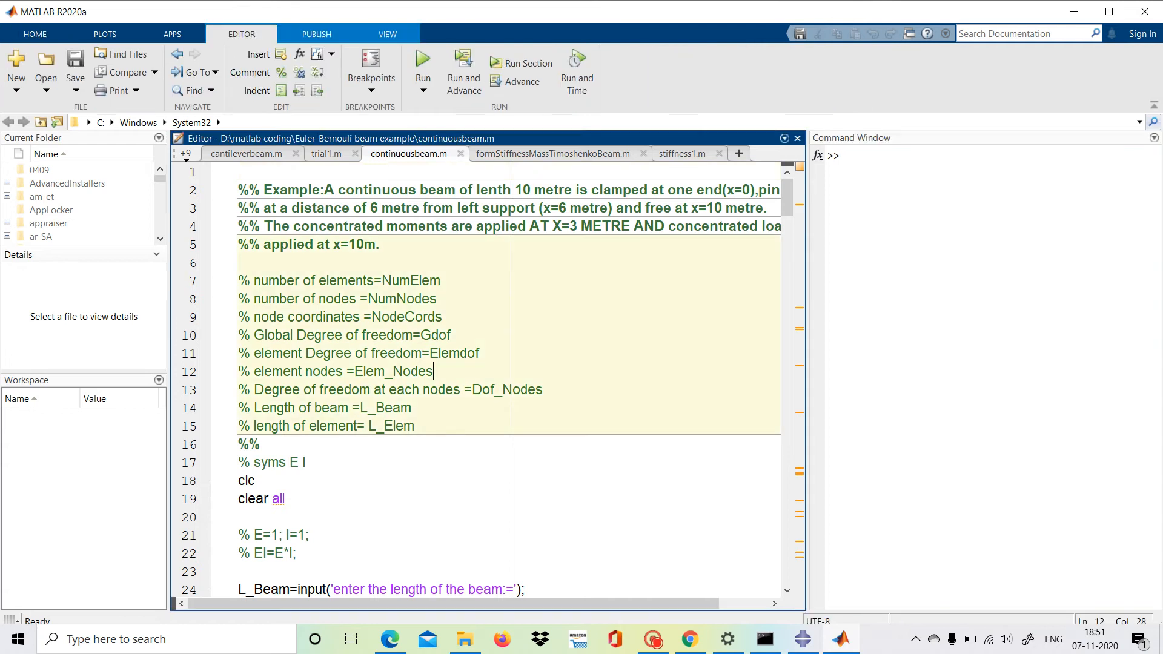
pyautogui.click(423, 67)
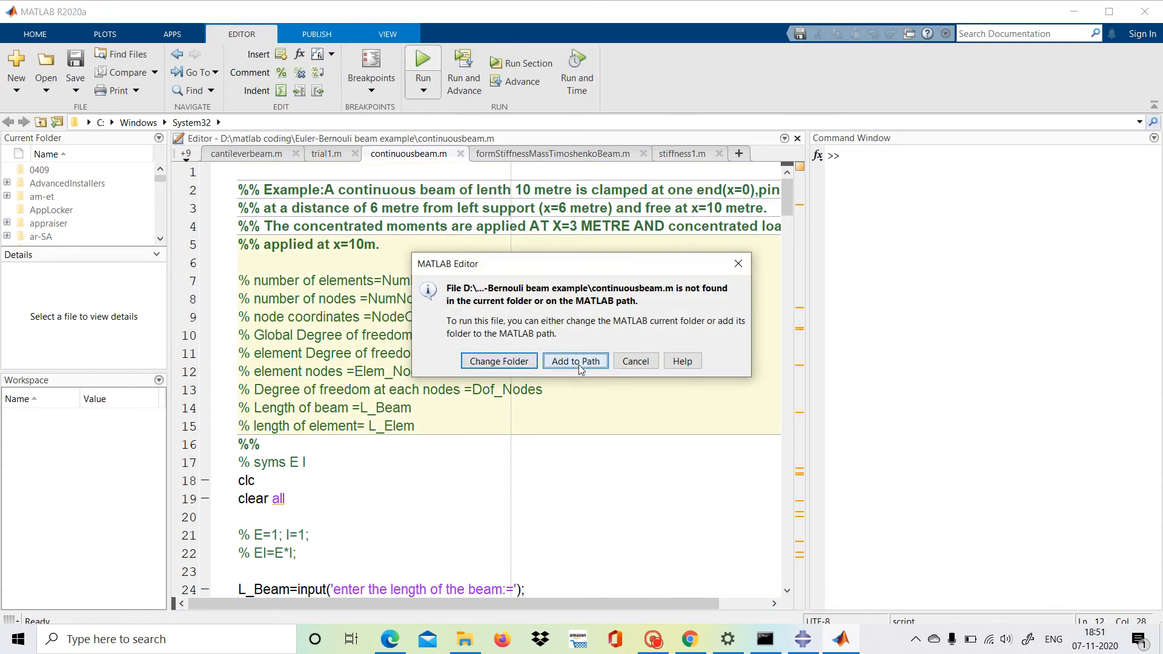
pyautogui.click(576, 361)
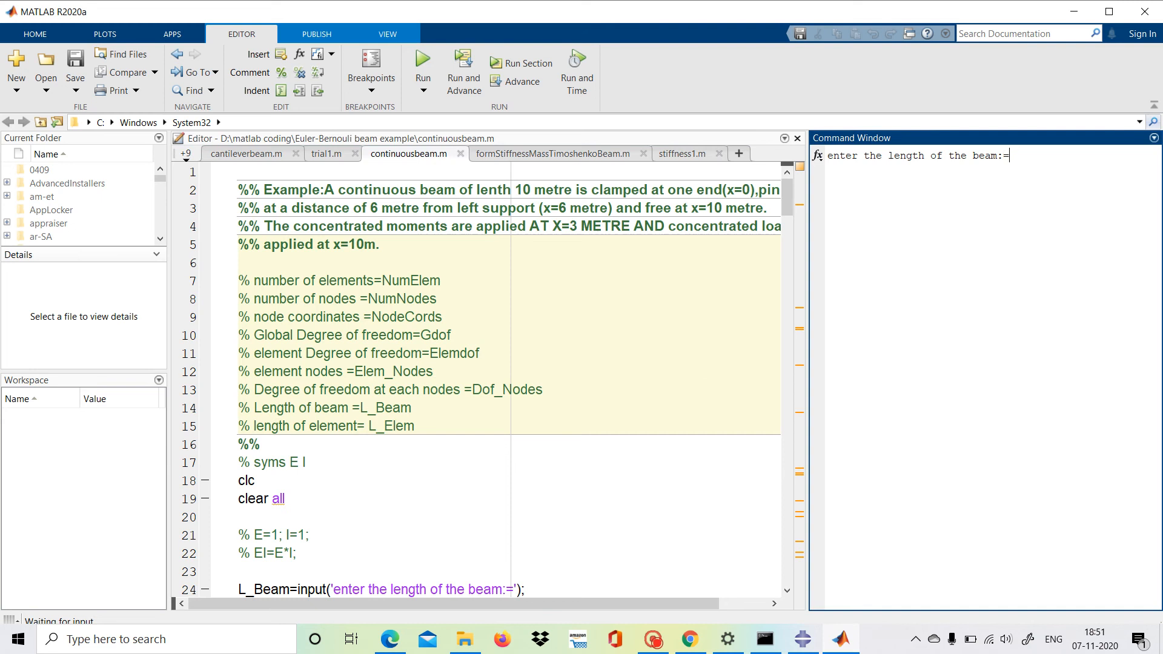
# Step: Enter a beam length of 1000, width 12, depth 1 and modulus of elasticity 1 for the script
pyautogui.write('1000')
pyautogui.press('Return')
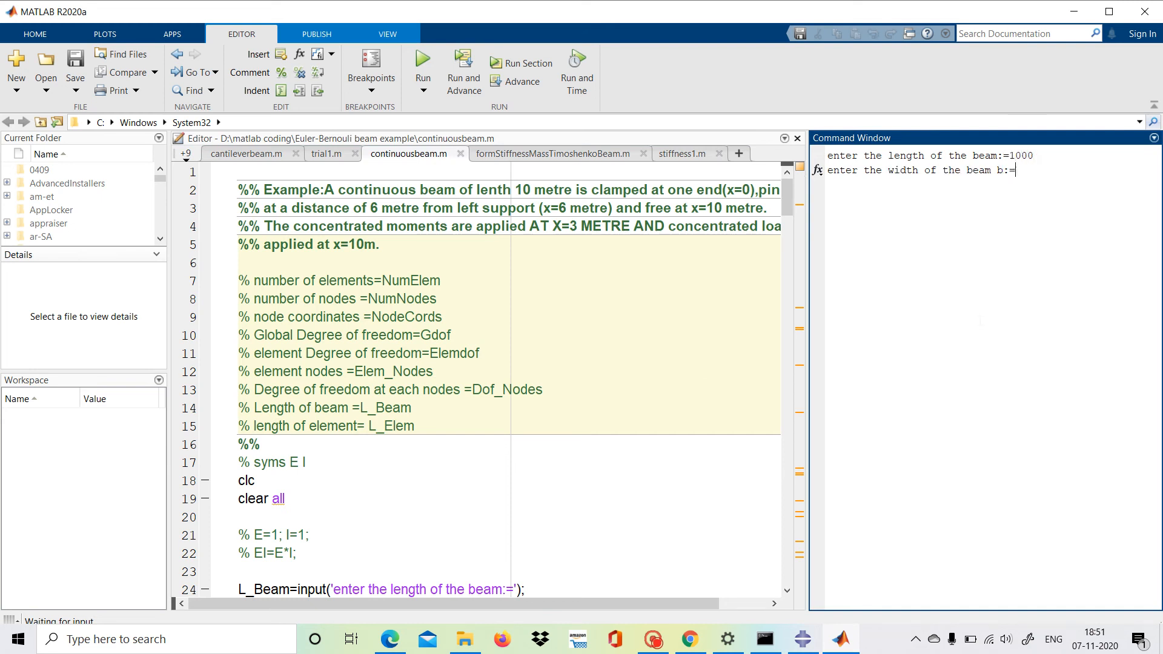
pyautogui.write('12')
pyautogui.press('Return')
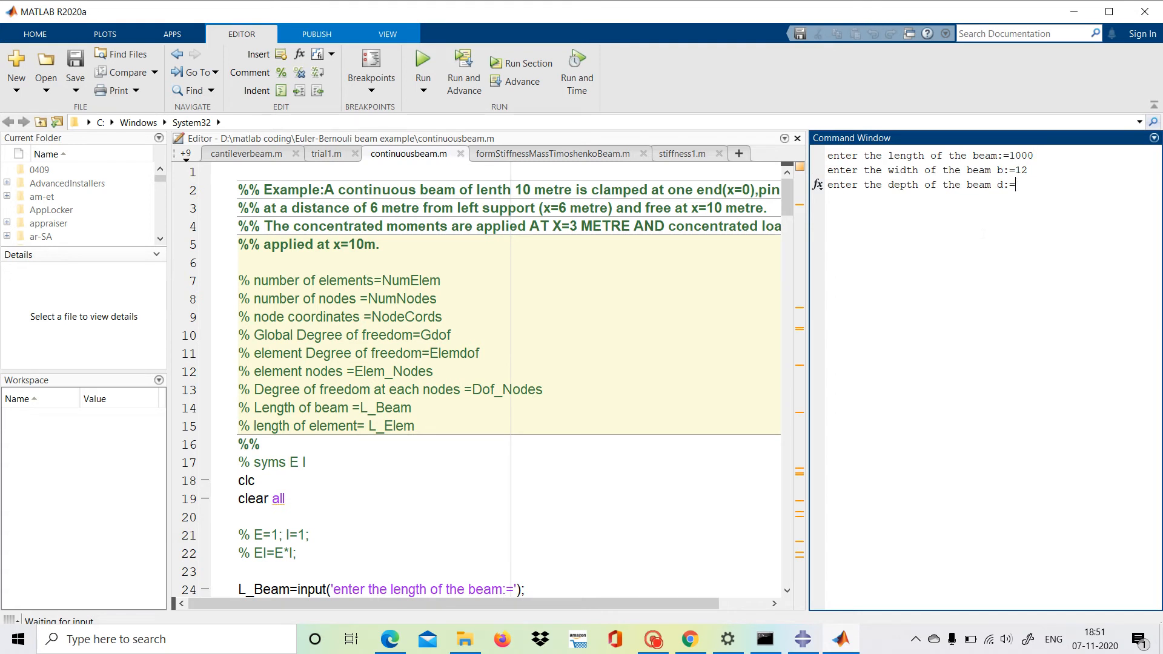
pyautogui.write('1')
pyautogui.press('Return')
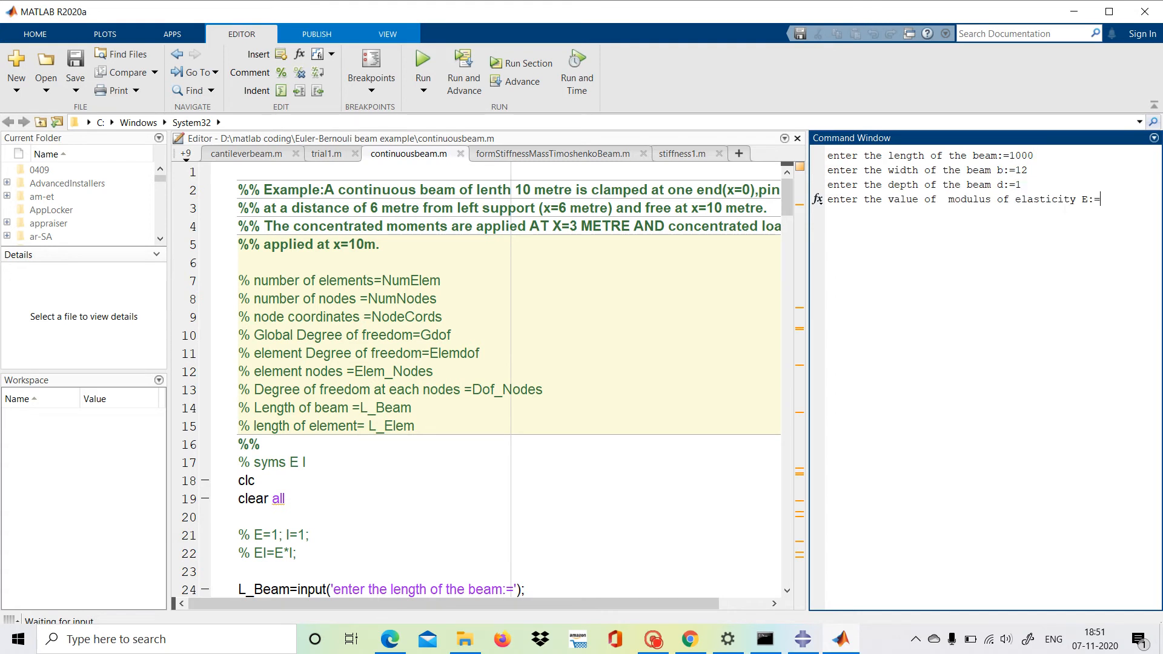
pyautogui.write('1')
pyautogui.press('Return')
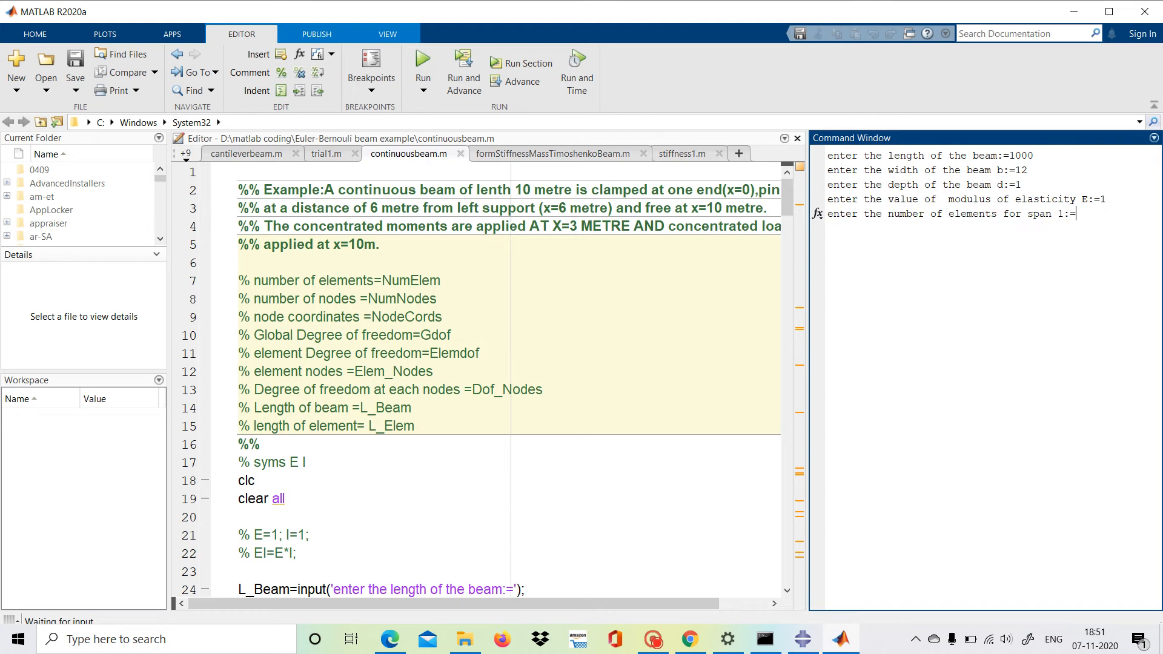
# Step: Enter 300, 300 and 400 elements for spans 1, 2 and 3, and a distributed load of 0
pyautogui.write('300')
pyautogui.press('Return')
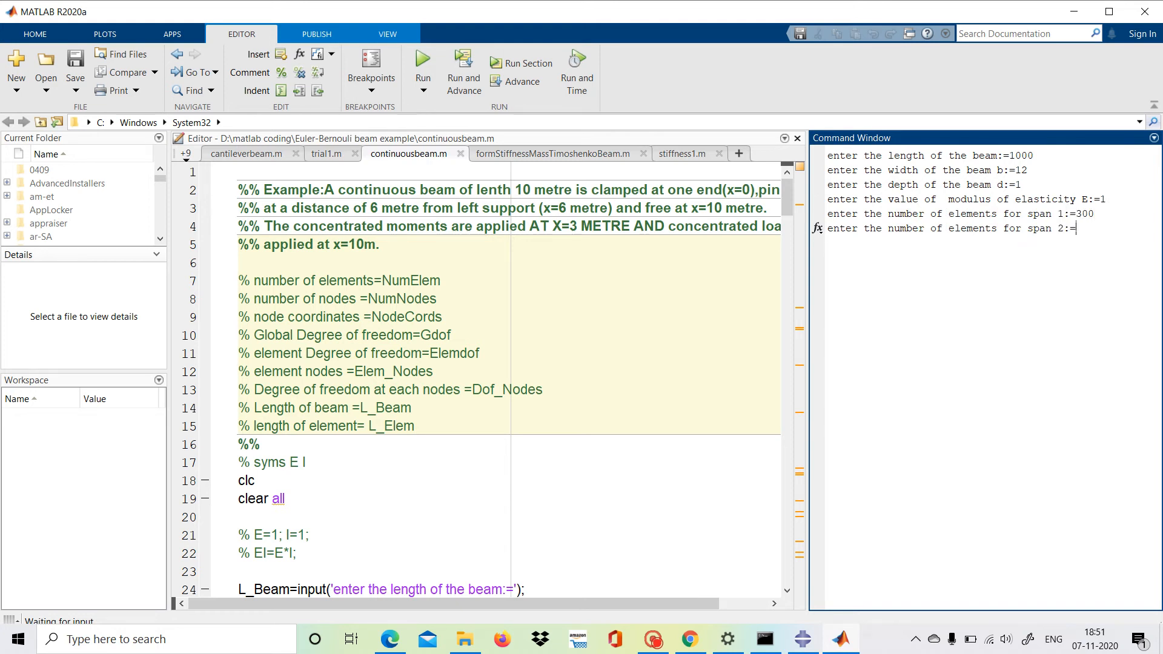
pyautogui.write('300')
pyautogui.press('Return')
pyautogui.write('400')
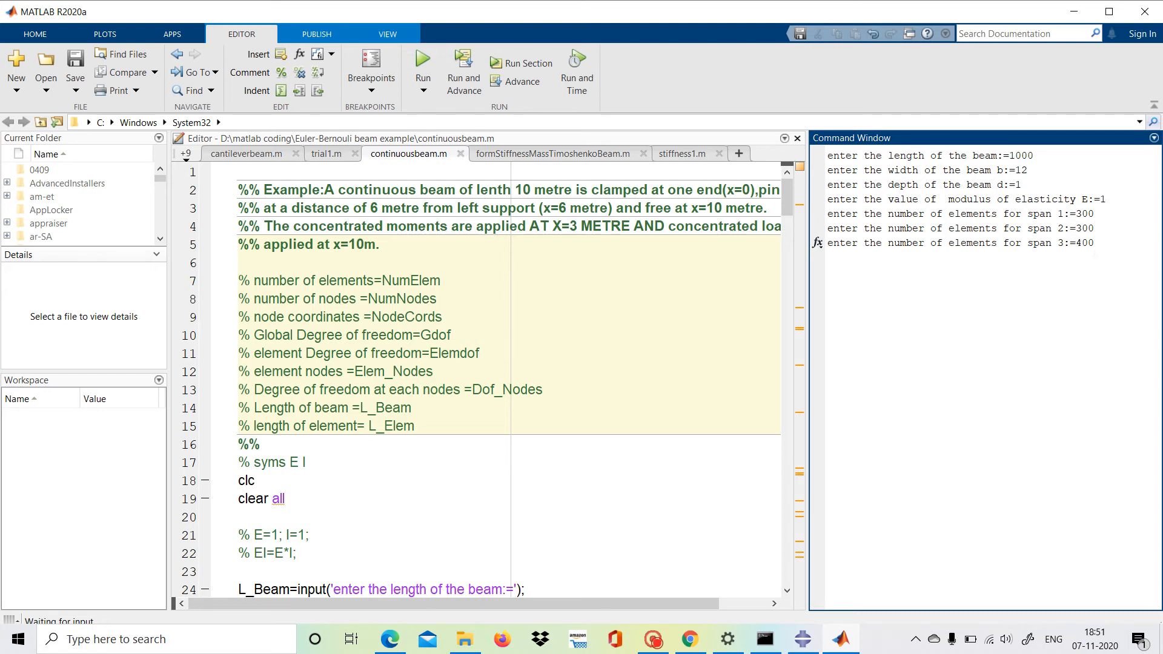
pyautogui.press('Return')
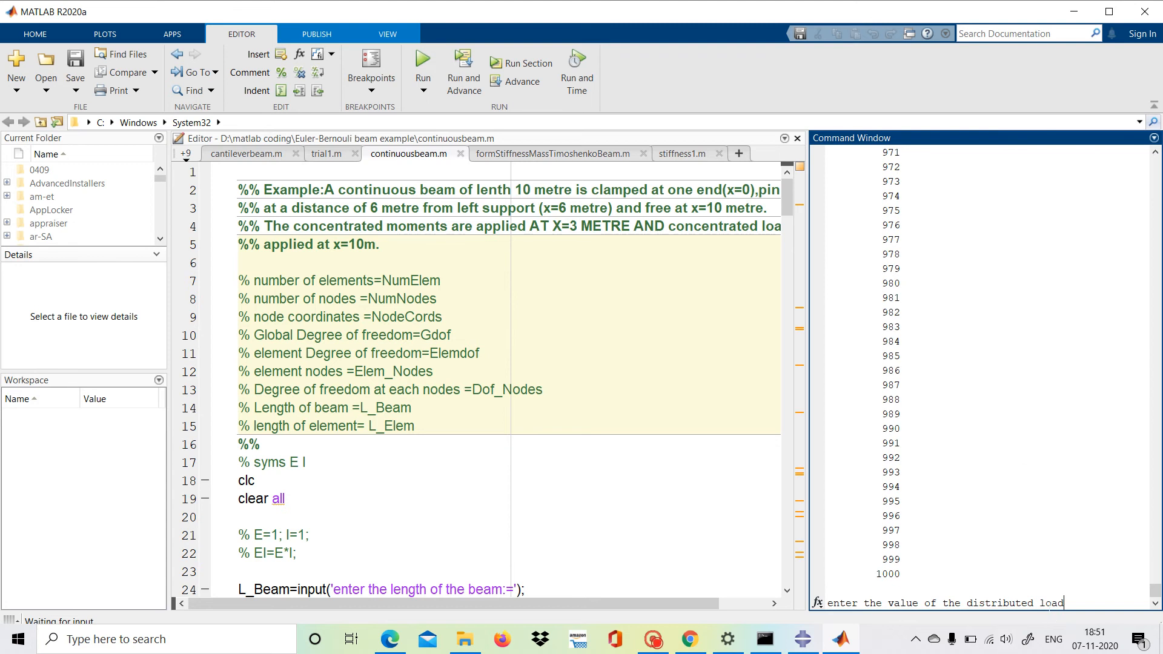
pyautogui.write('0')
pyautogui.press('Return')
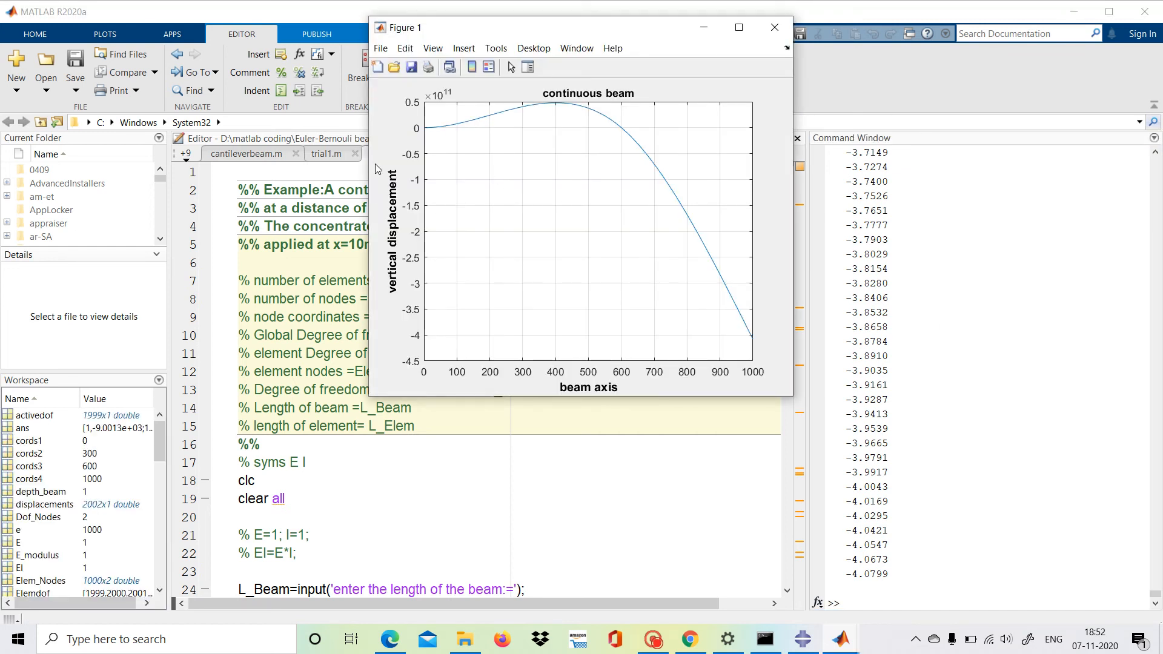
# Step: Enlarge and reposition the continuous beam displacement plot for viewing, and switch to the PowerPoint presentation with the beam diagram in the browser
pyautogui.moveTo(368, 173); pyautogui.dragTo(120, 173)
pyautogui.moveTo(485, 44); pyautogui.dragTo(491, 179)
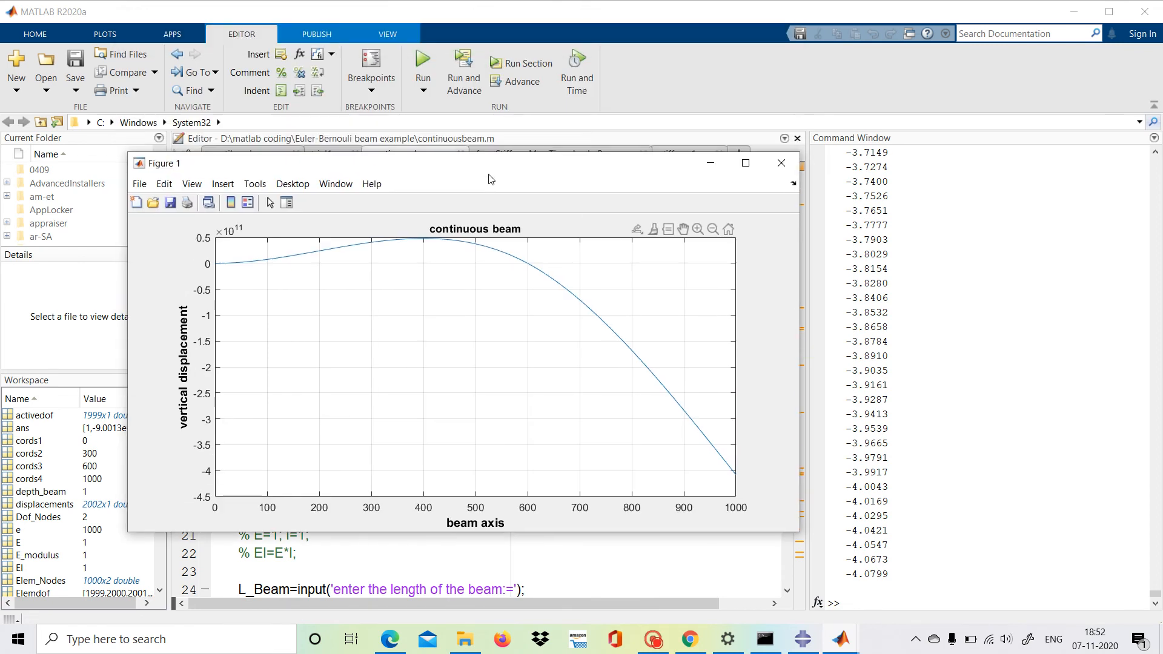
pyautogui.moveTo(519, 531); pyautogui.dragTo(530, 572)
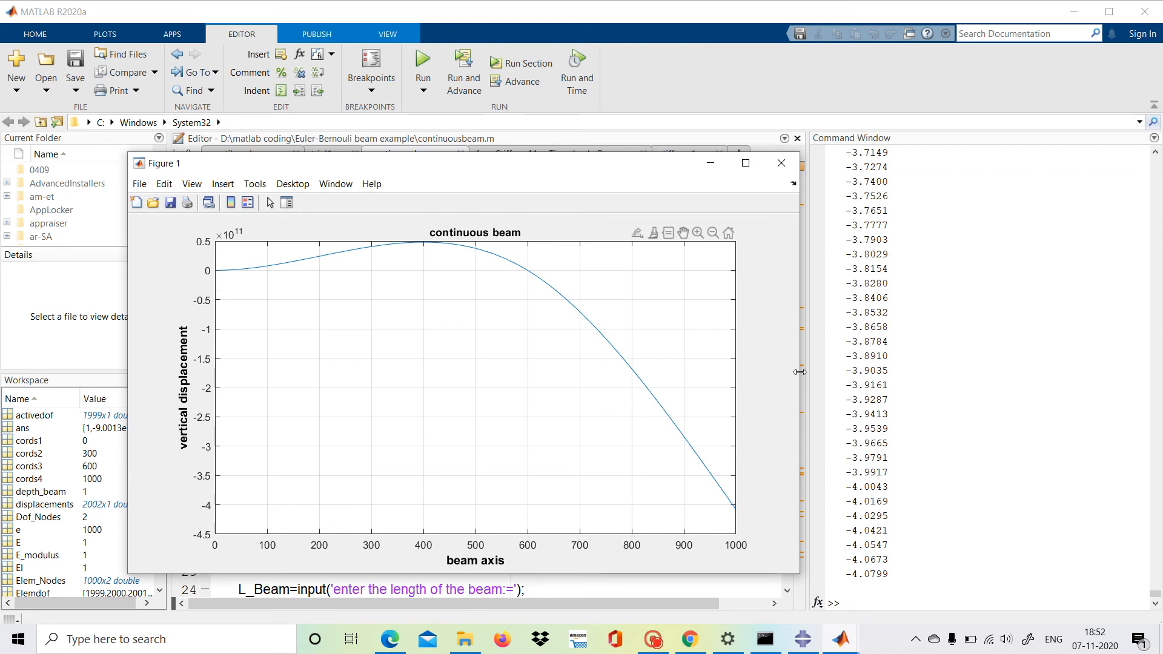
pyautogui.moveTo(800, 372); pyautogui.dragTo(848, 371)
pyautogui.moveTo(560, 171); pyautogui.dragTo(479, 172)
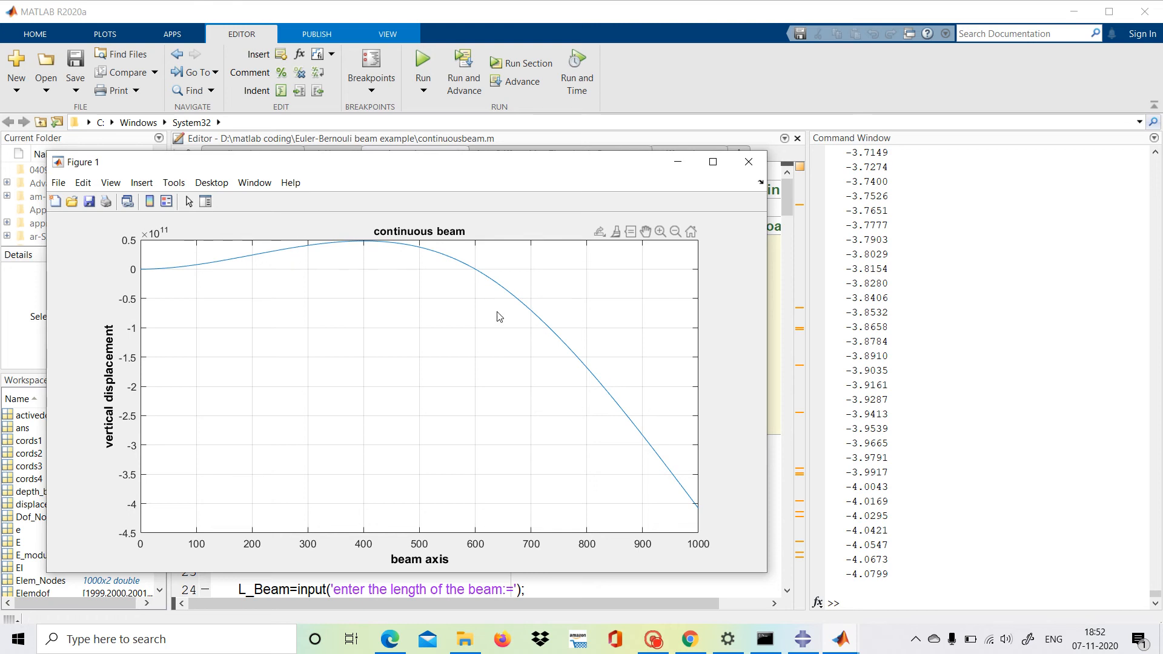
pyautogui.moveTo(476, 169); pyautogui.dragTo(532, 108)
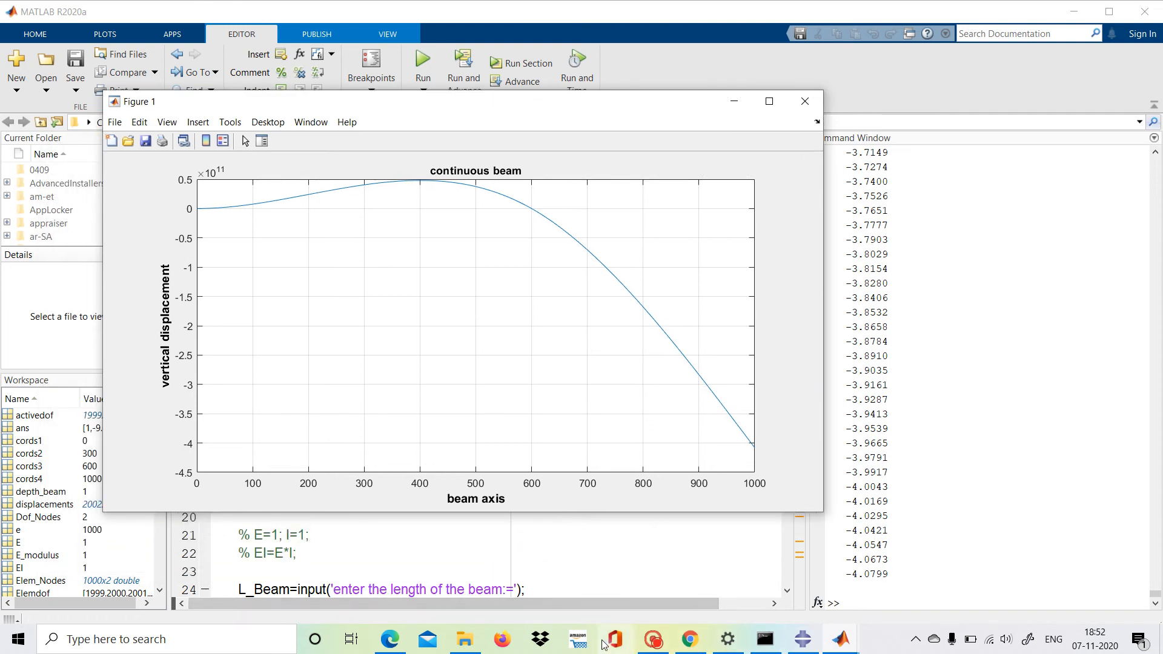
pyautogui.click(390, 639)
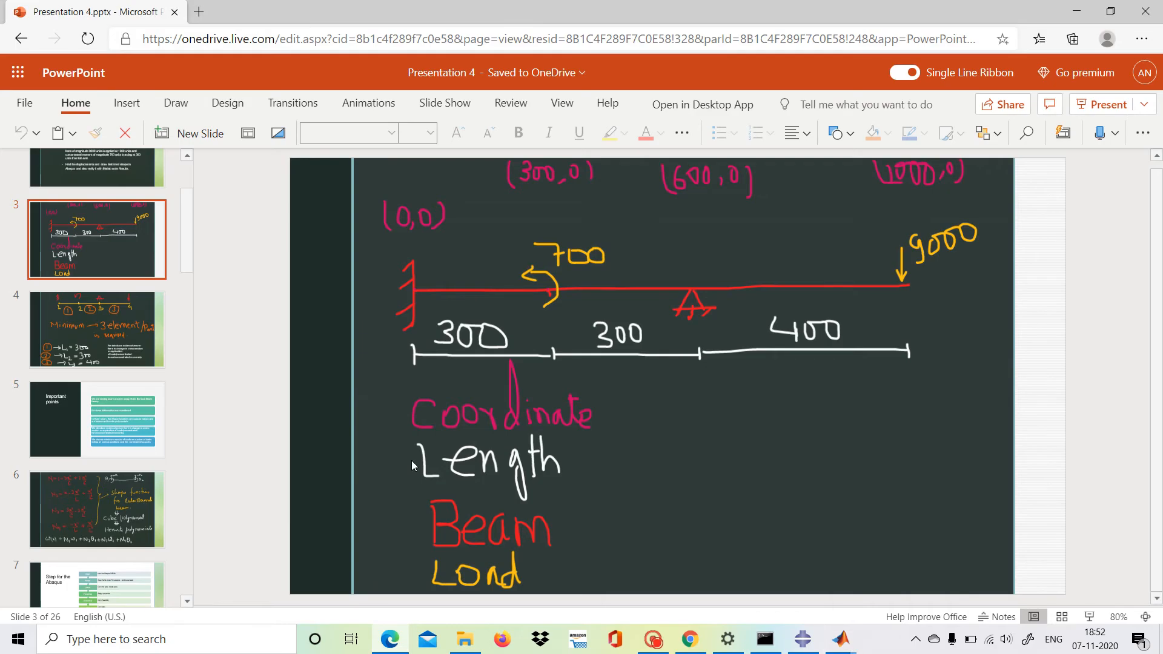
# Step: Start the slide show from the Important points slide and advance to the Step for the Abaqus slide
pyautogui.click(100, 421)
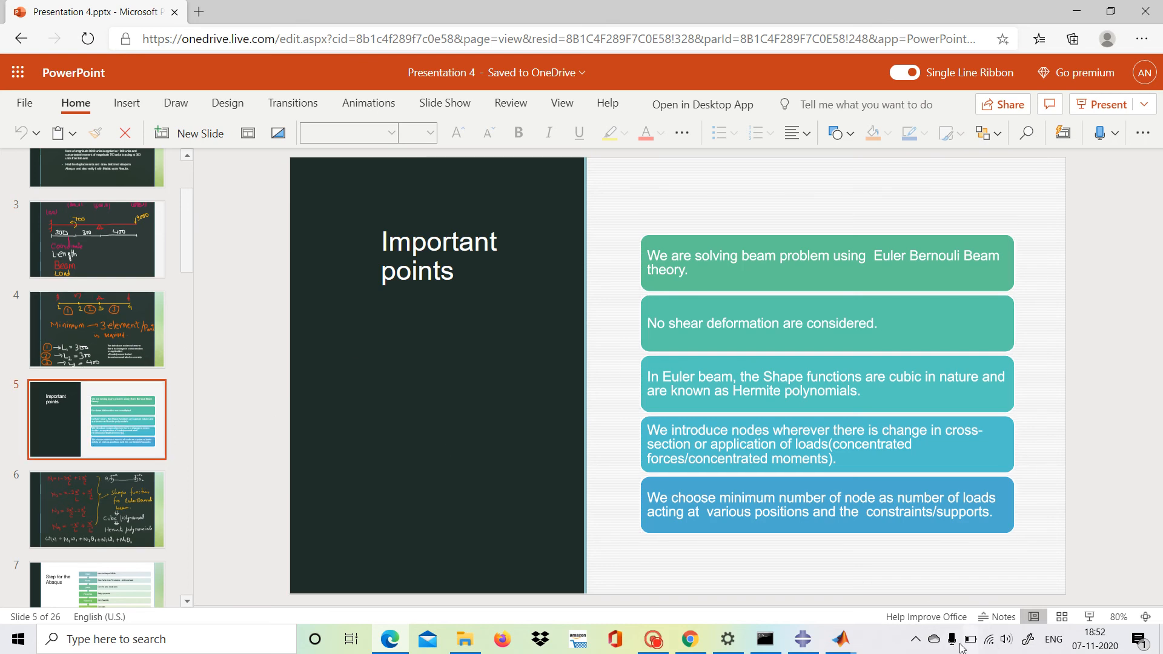
pyautogui.click(1089, 617)
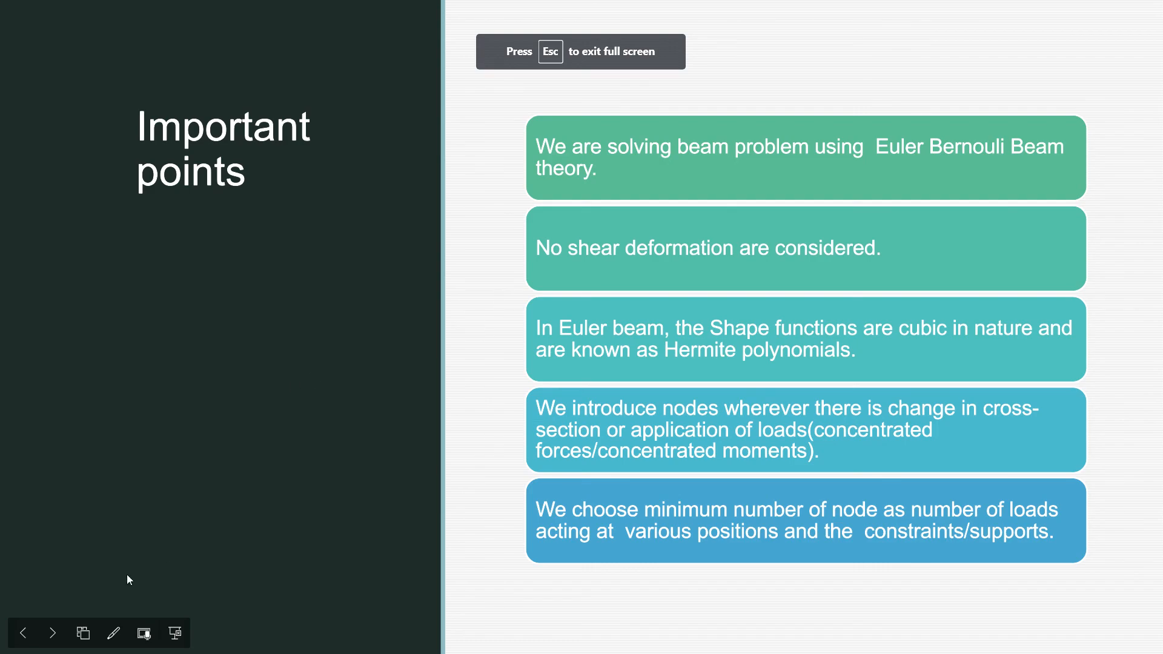
pyautogui.click(51, 633)
pyautogui.click(50, 644)
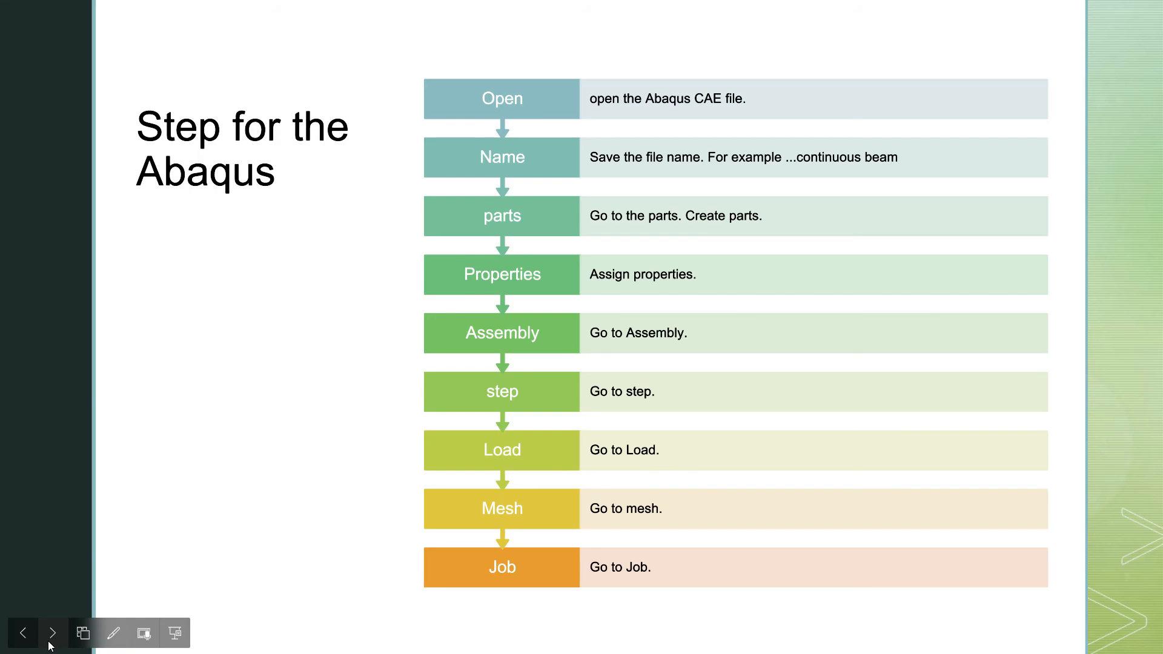
# Step: Advance through the Abaqus part, assembly, load and job slides to the Abaqus Results and Matlab Results slides to compare the maximum displacement
pyautogui.click(51, 634)
pyautogui.click(50, 633)
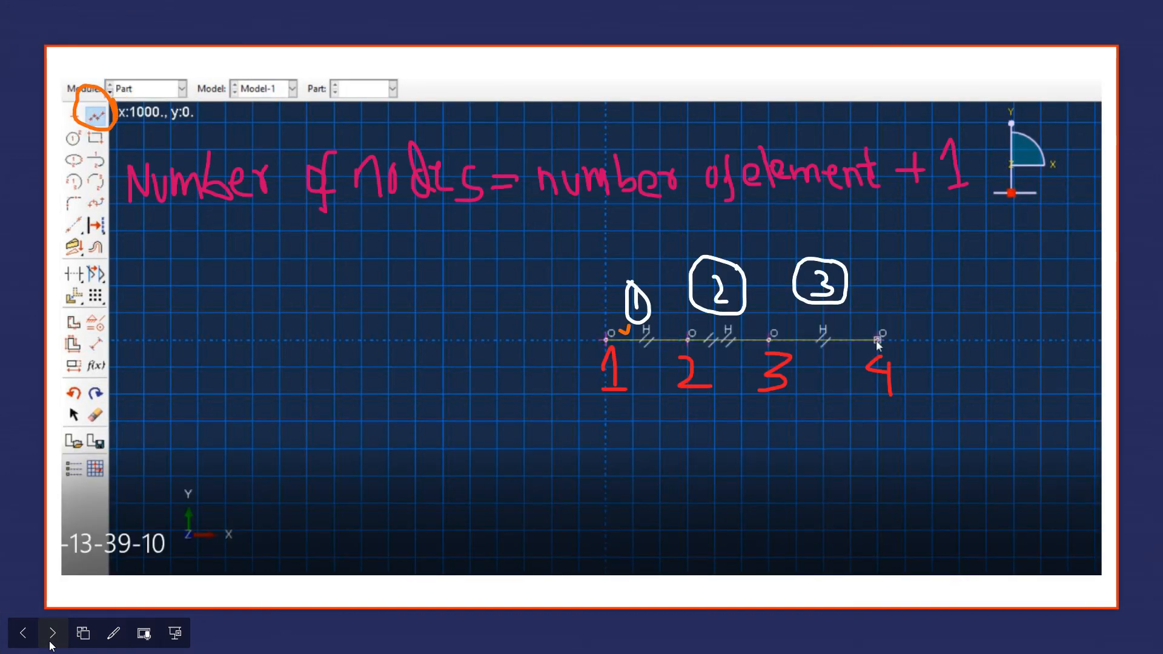
pyautogui.click(51, 633)
pyautogui.click(51, 644)
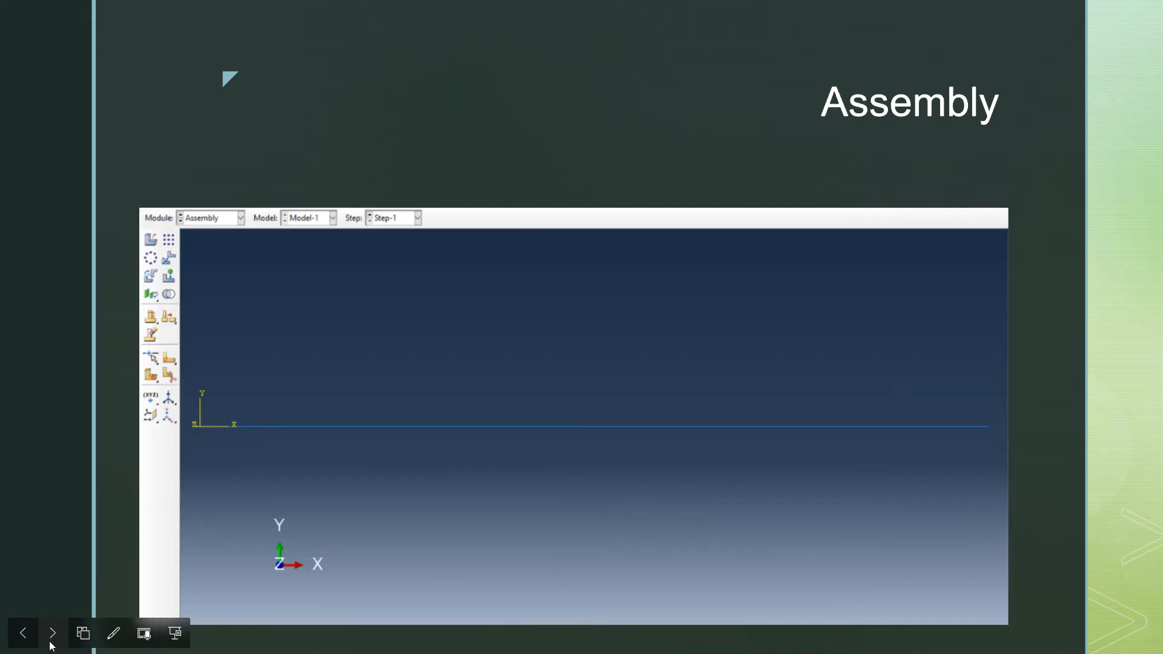
pyautogui.click(50, 644)
pyautogui.click(50, 644)
pyautogui.click(52, 644)
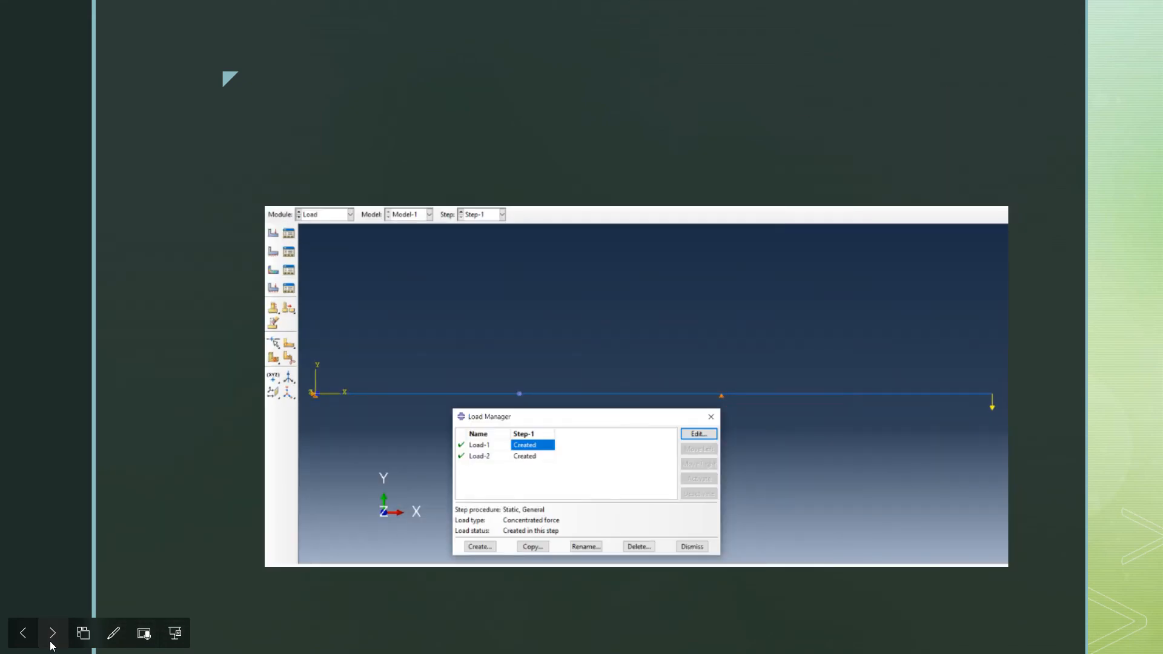
pyautogui.click(52, 645)
pyautogui.click(52, 645)
pyautogui.click(52, 644)
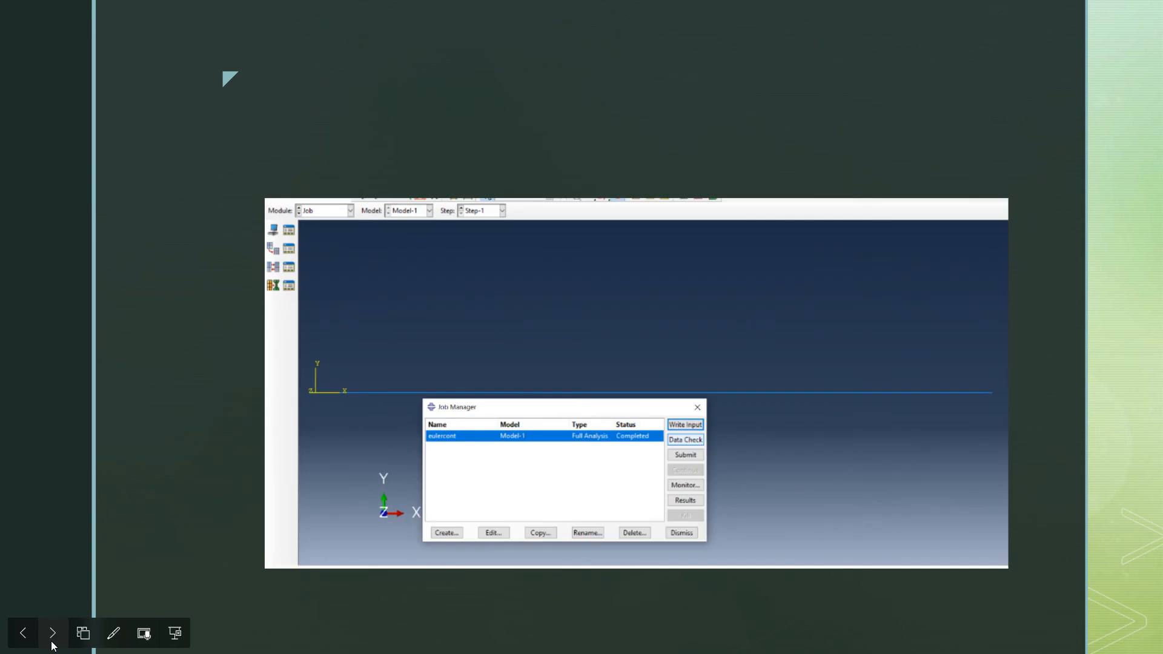
pyautogui.click(52, 645)
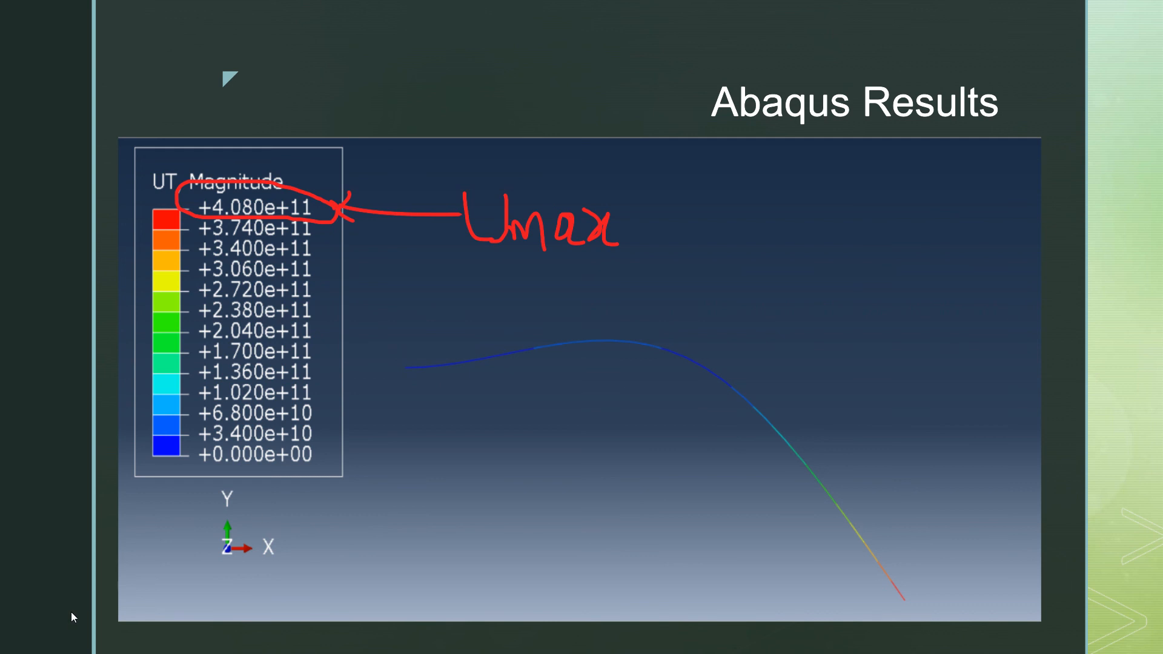
pyautogui.click(50, 639)
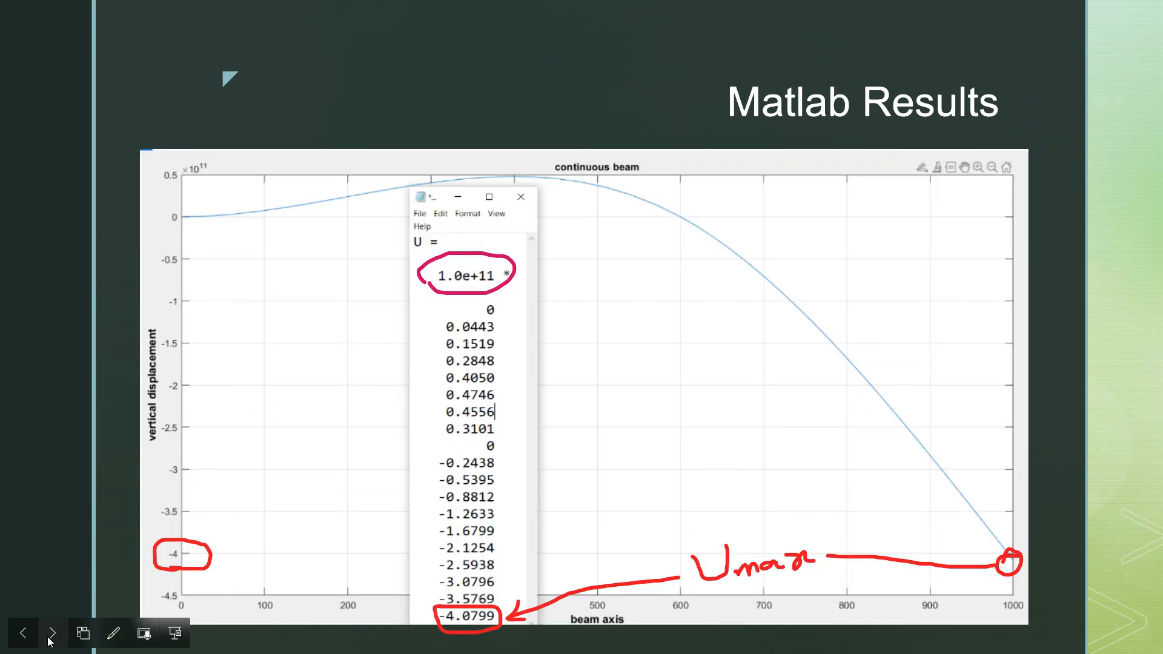